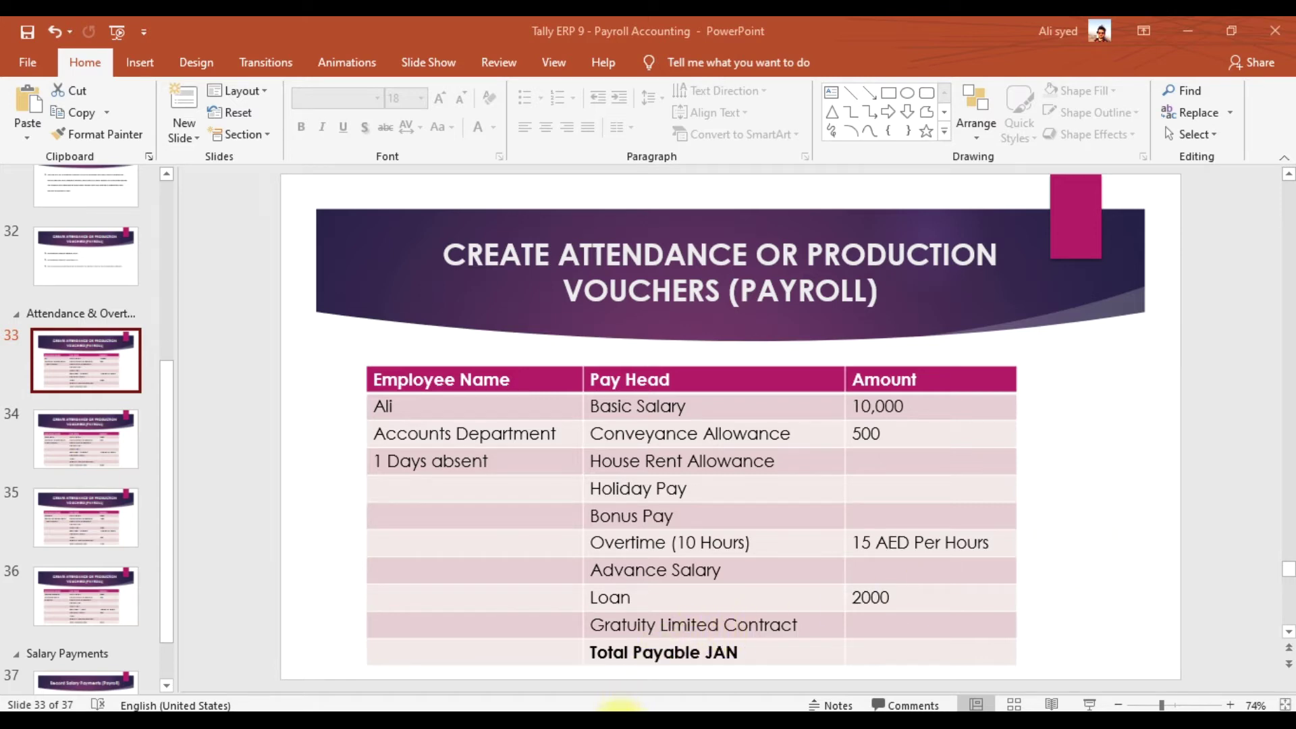
Step: Switch to Tally.ERP 9 and open the Payroll Info masters from the Gateway of Tally
left_click(619, 710)
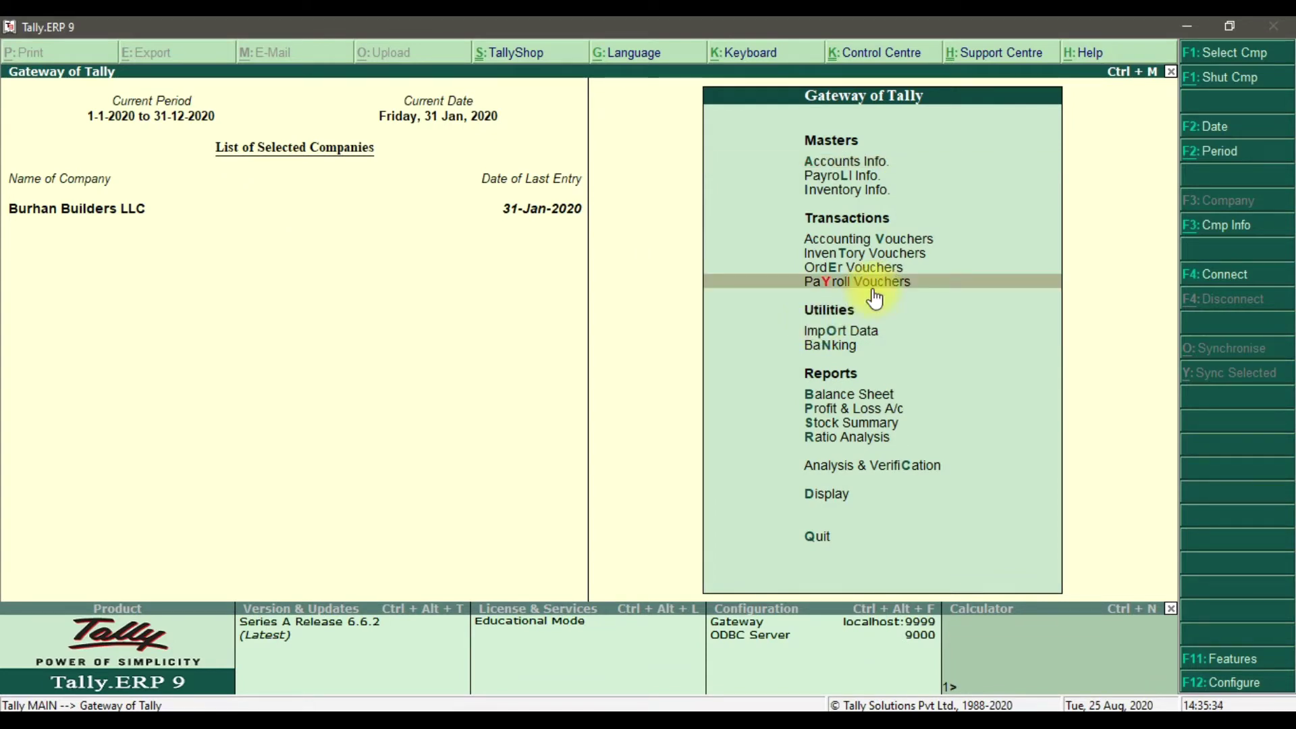
key("Up")
key("Up")
key("Up")
key("Up")
key("Up")
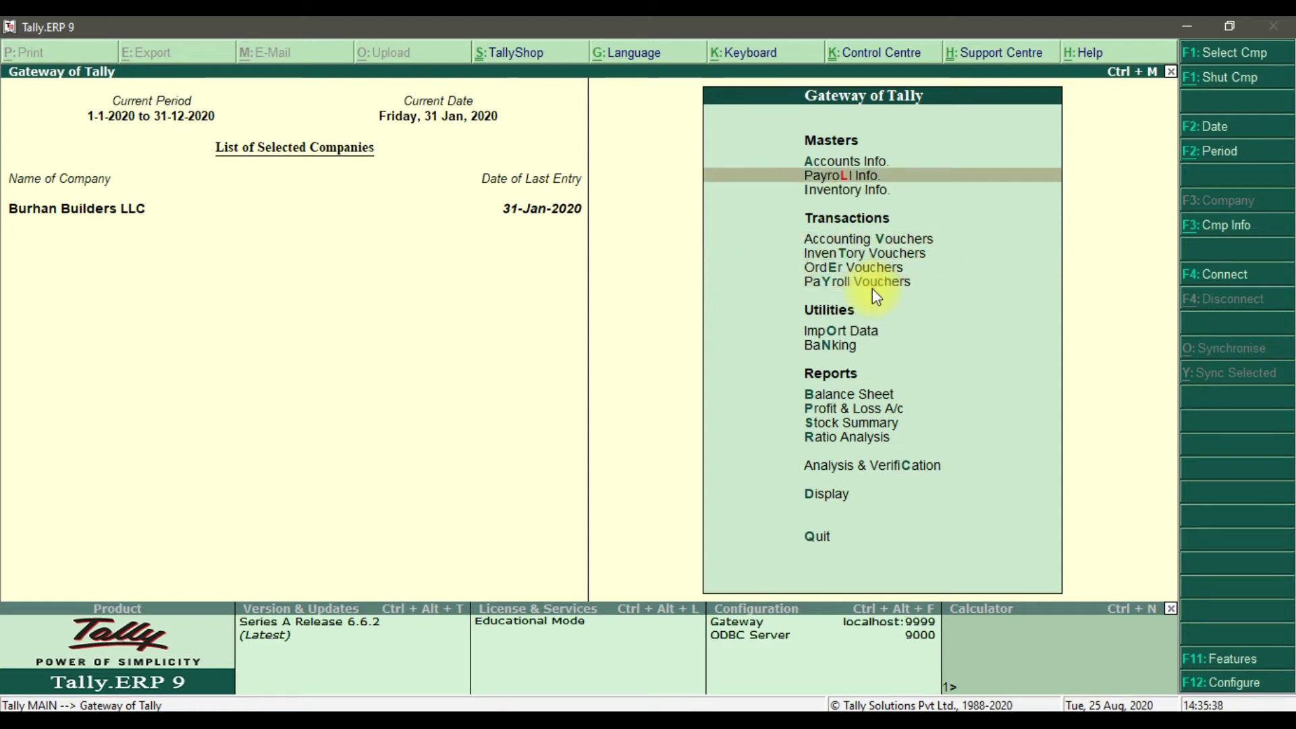
left_click(869, 175)
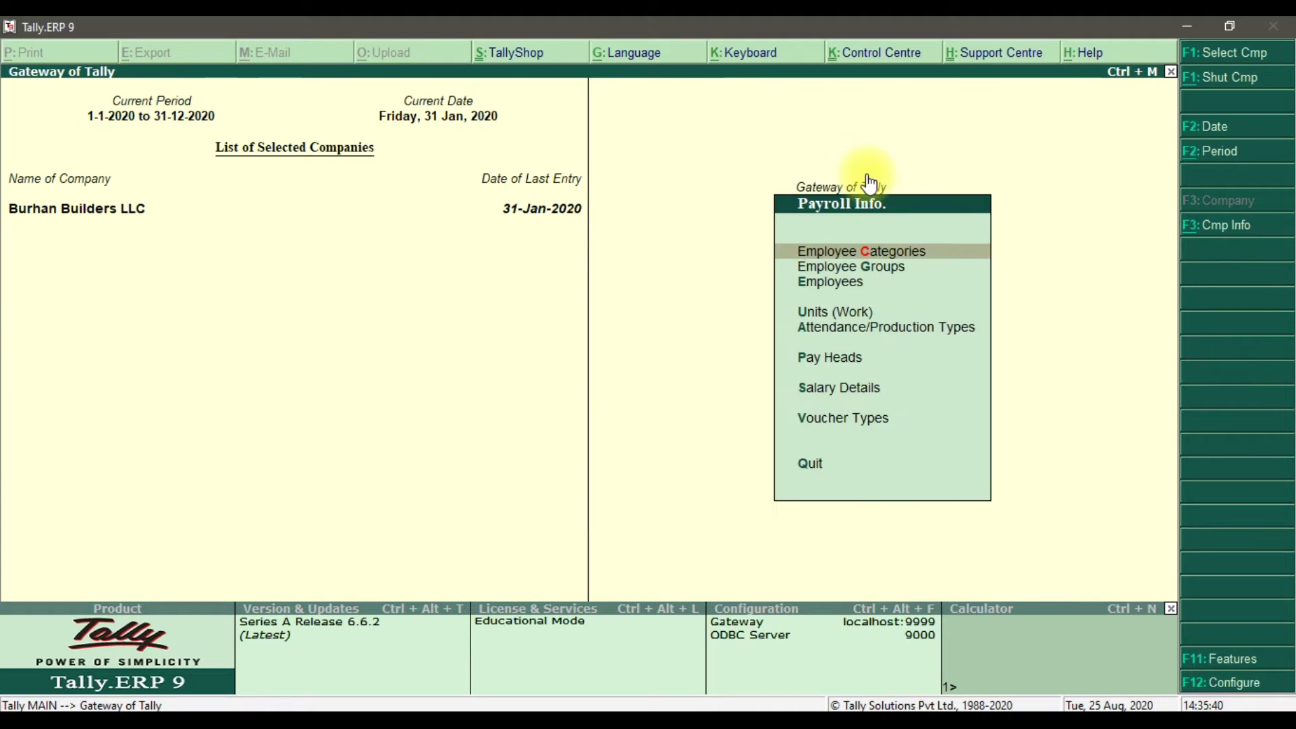
Step: Open the salary details definition for the first employee listed under the Accounts Department in the Dubai Office
key("Down")
key("Down")
key("Down")
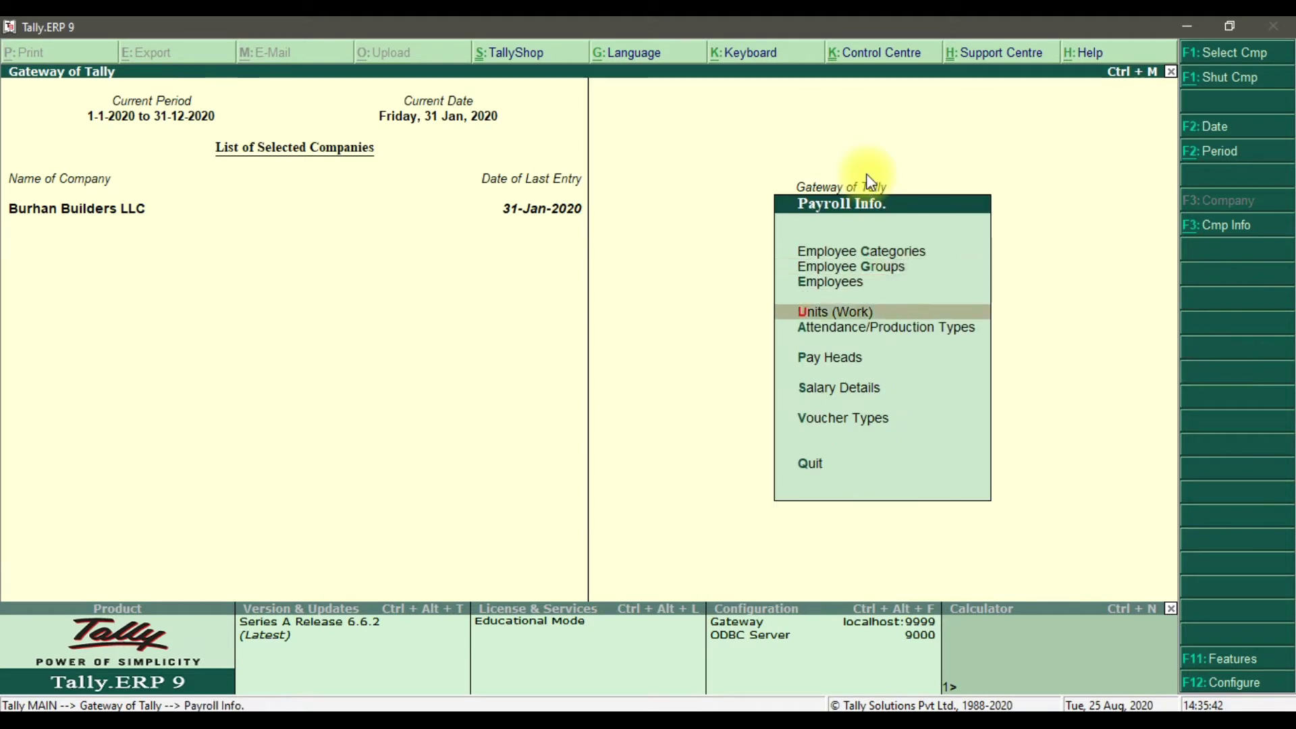
left_click(862, 393)
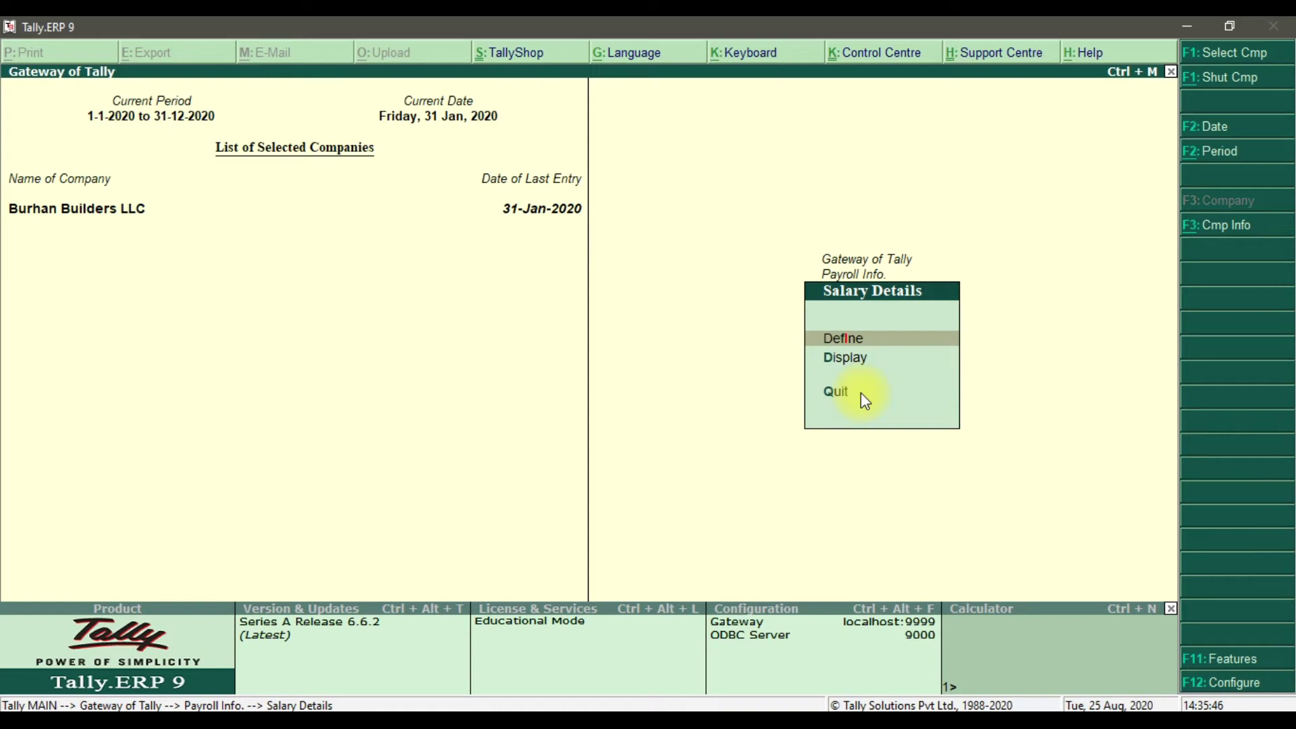
left_click(859, 339)
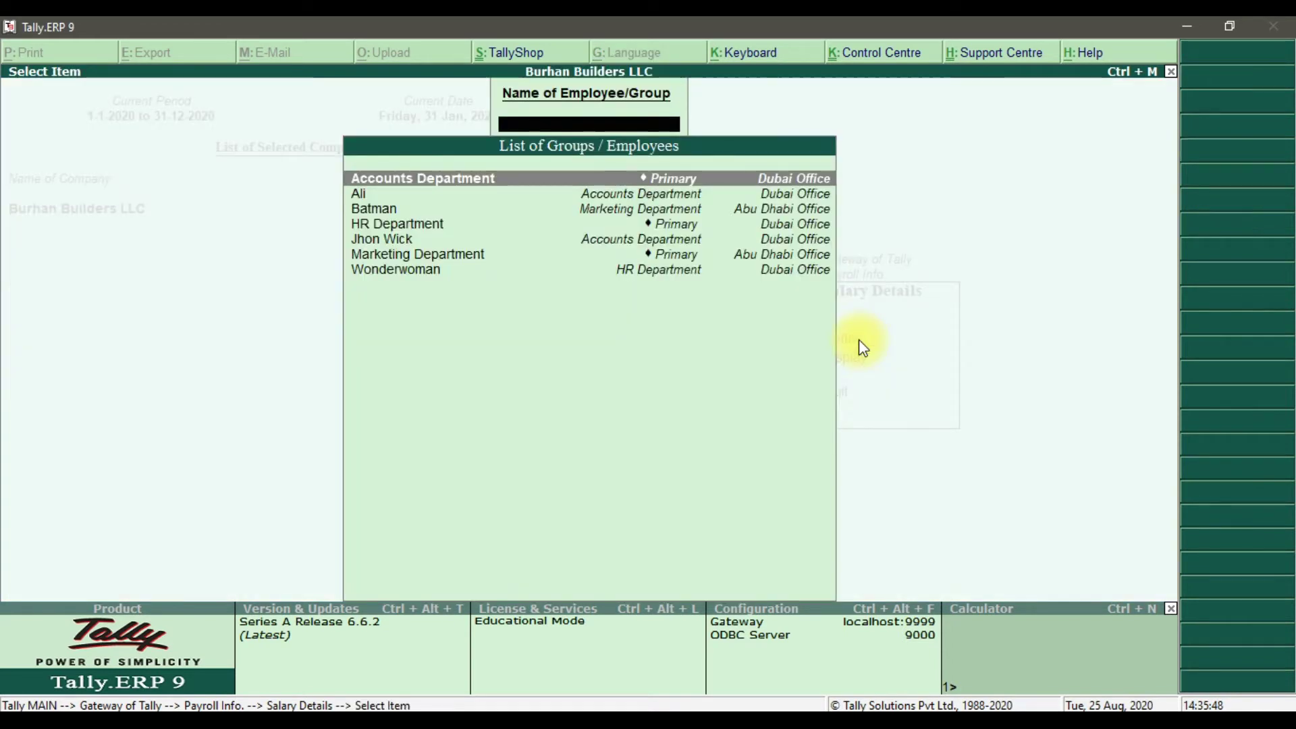
left_click(616, 197)
left_click(616, 197)
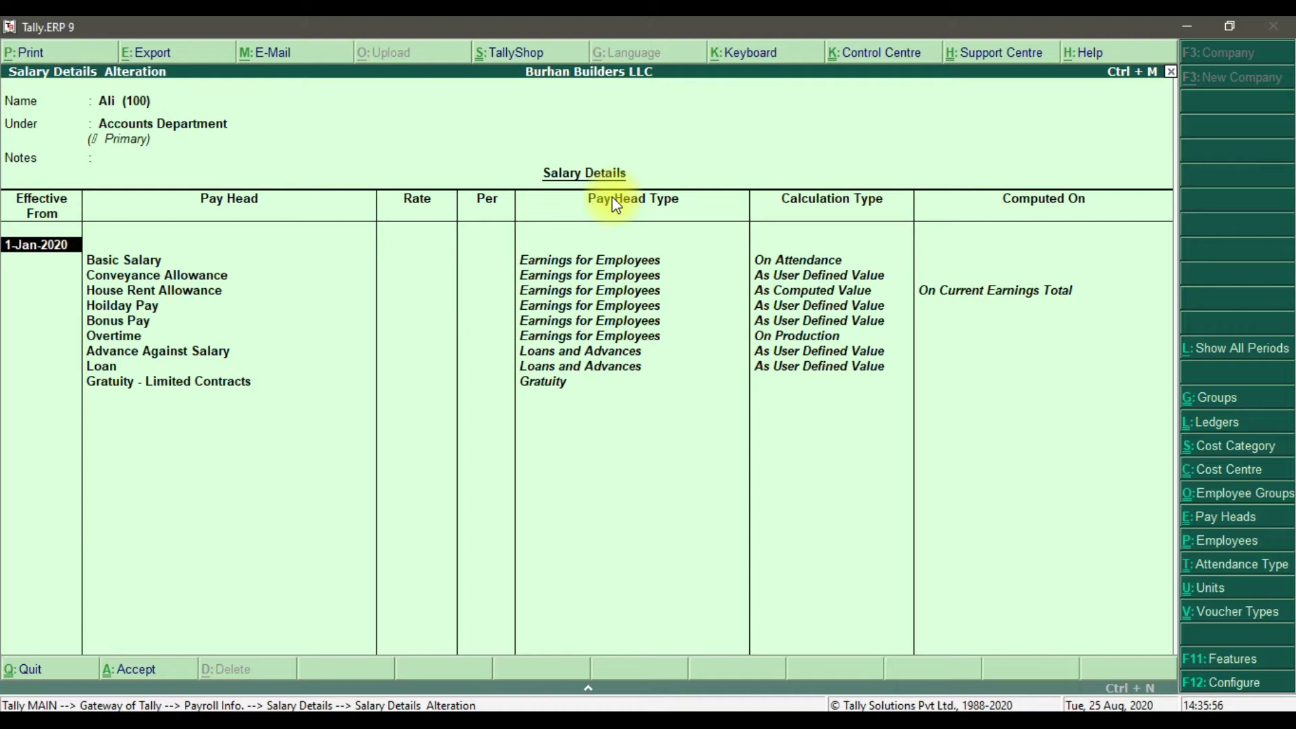
Step: Check the employee's pay figures in the PowerPoint slide, then set the Basic Salary rate to 10,000 per month in Tally.ERP 9
key("Return")
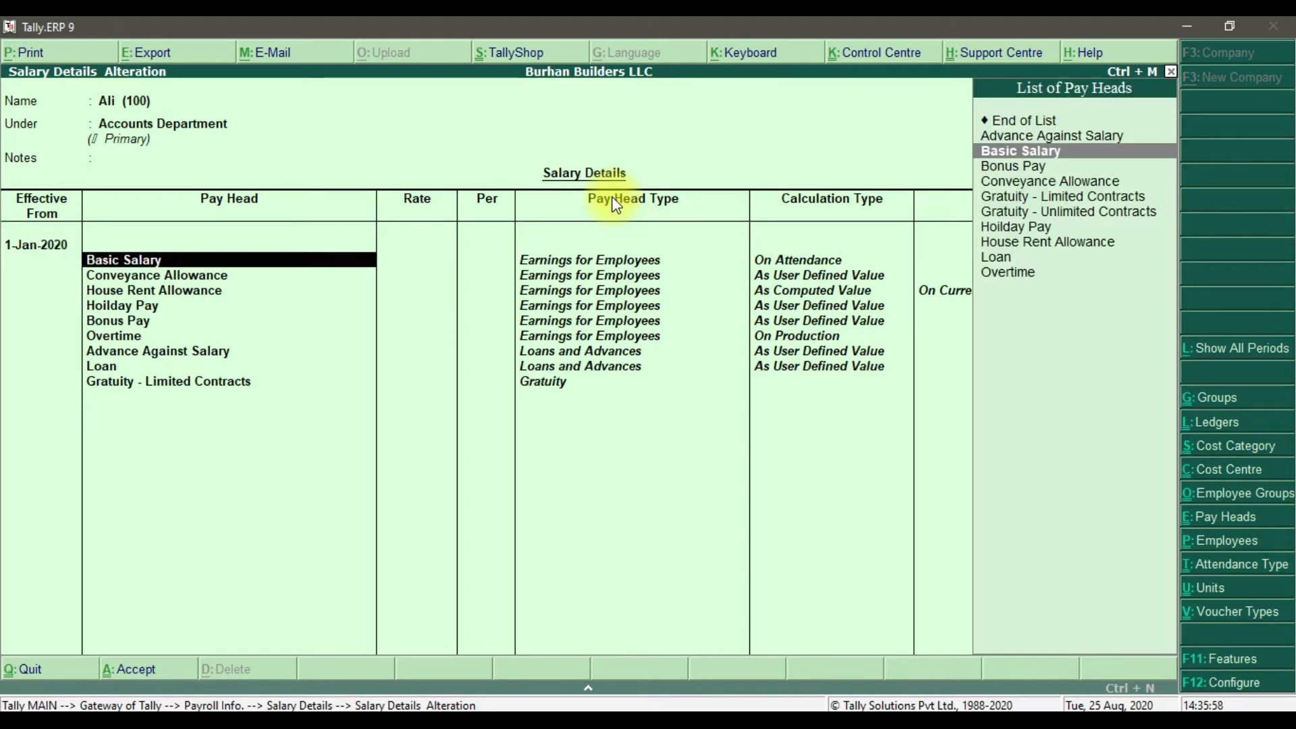
key("Return")
key("alt+Tab")
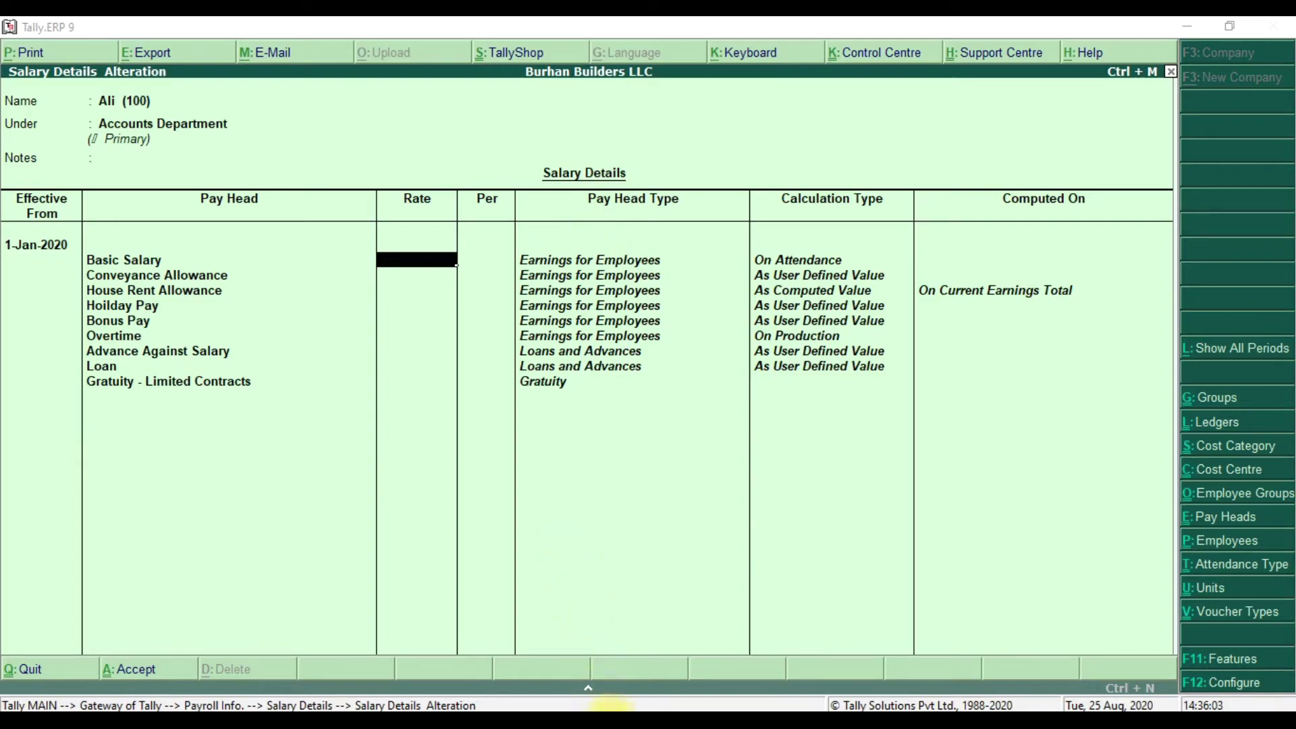
left_click(432, 709)
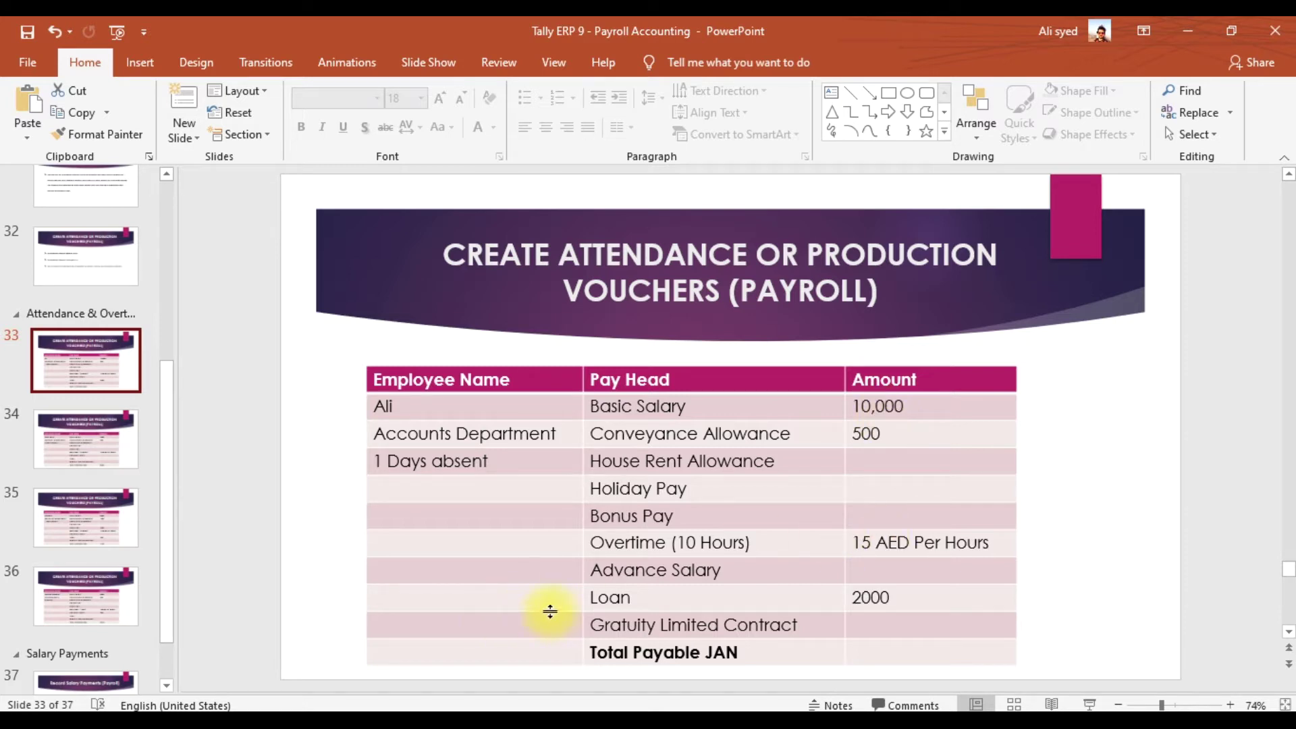
left_click(618, 705)
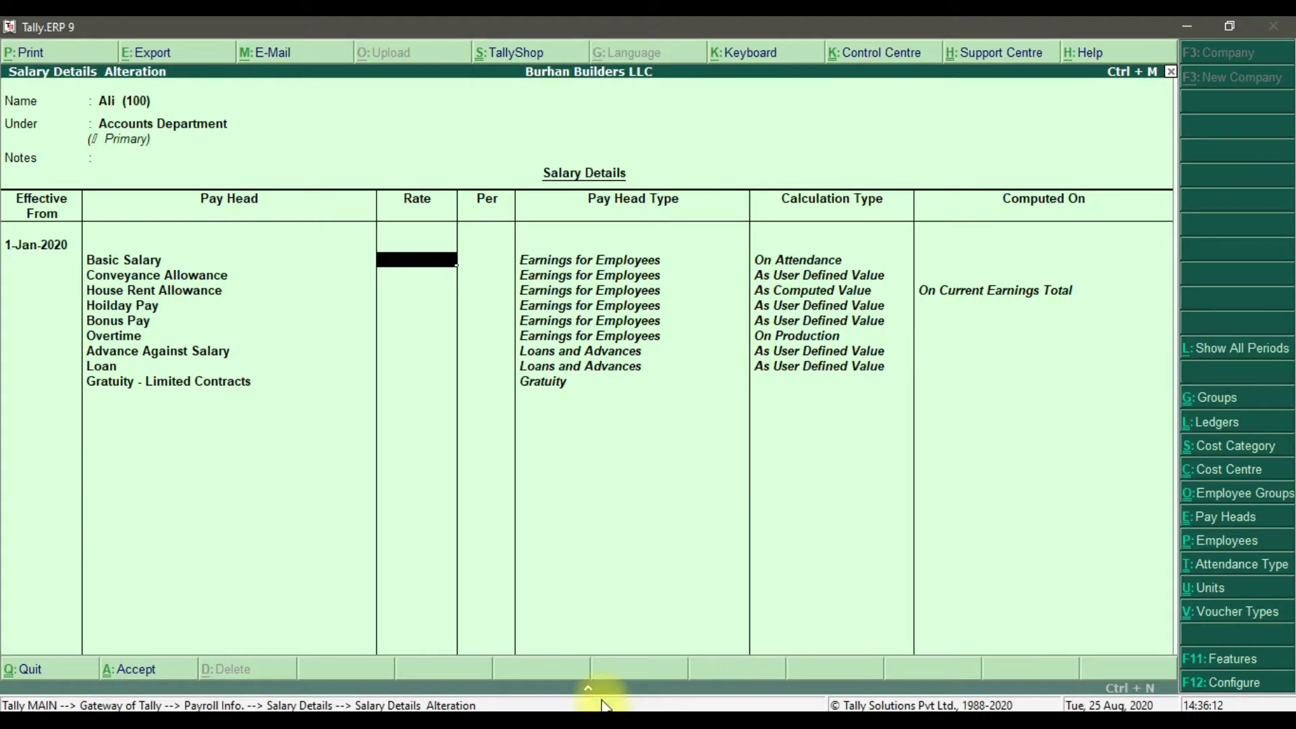
key("Return")
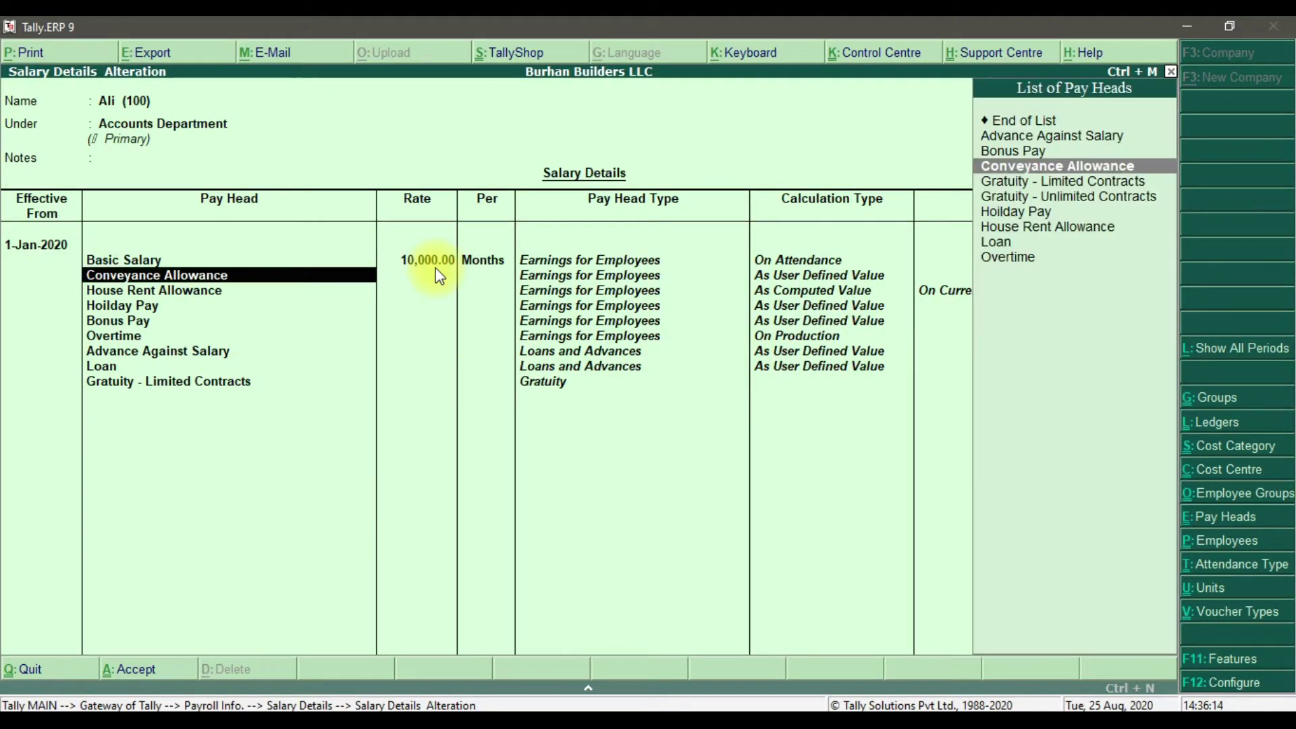
Step: Keep the allowance, holiday and bonus pay heads without rates and set the Overtime rate to 15 per hour
key("Return")
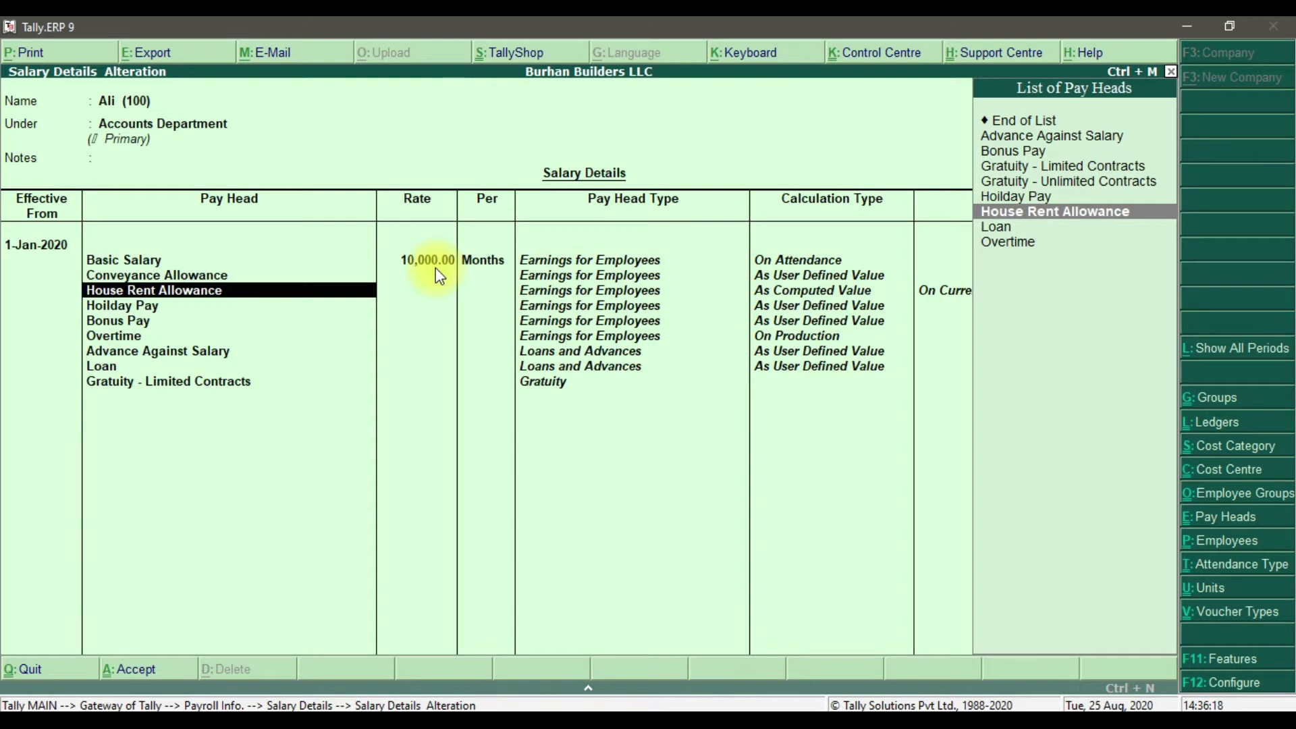
key("Return")
key("Return")
key("Return")
key("Return")
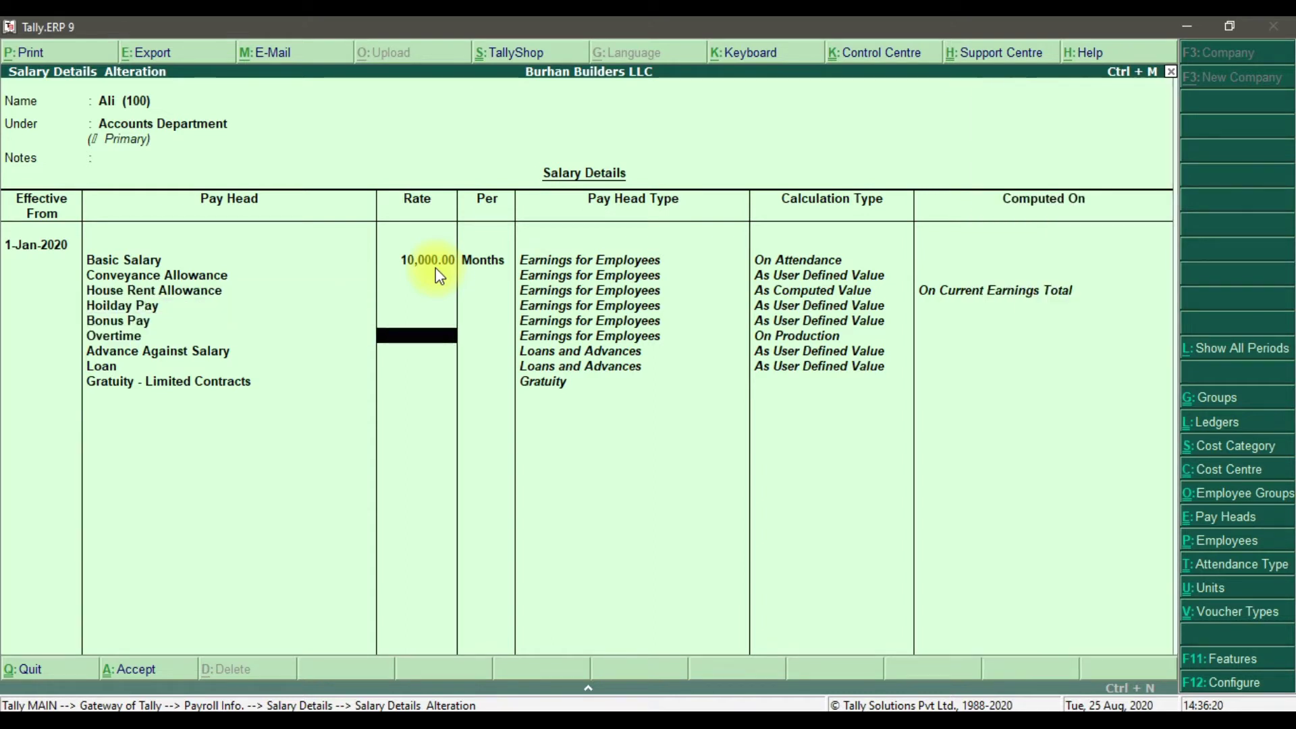
type("15")
key("Return")
Step: Keep the advance, loan and gratuity pay heads as they are and accept the employee's salary details
key("Return")
key("Return")
key("Return")
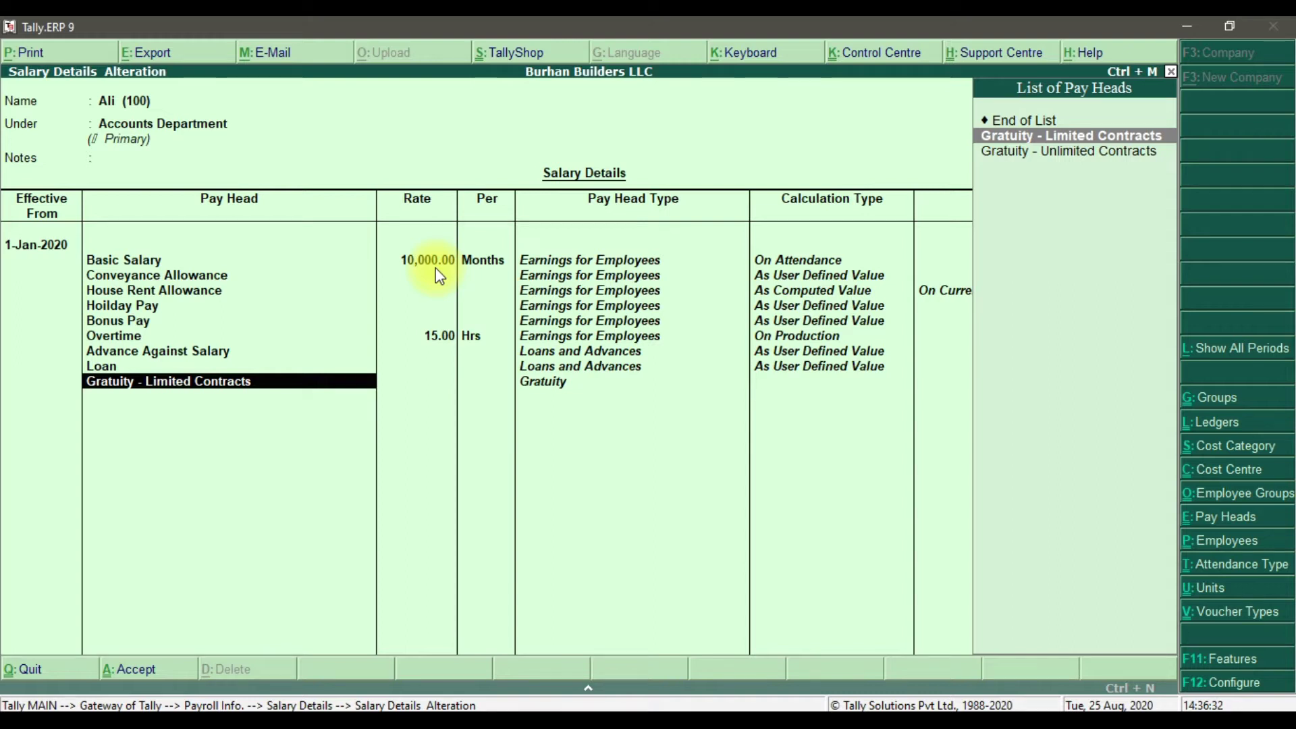
key("Up")
key("Return")
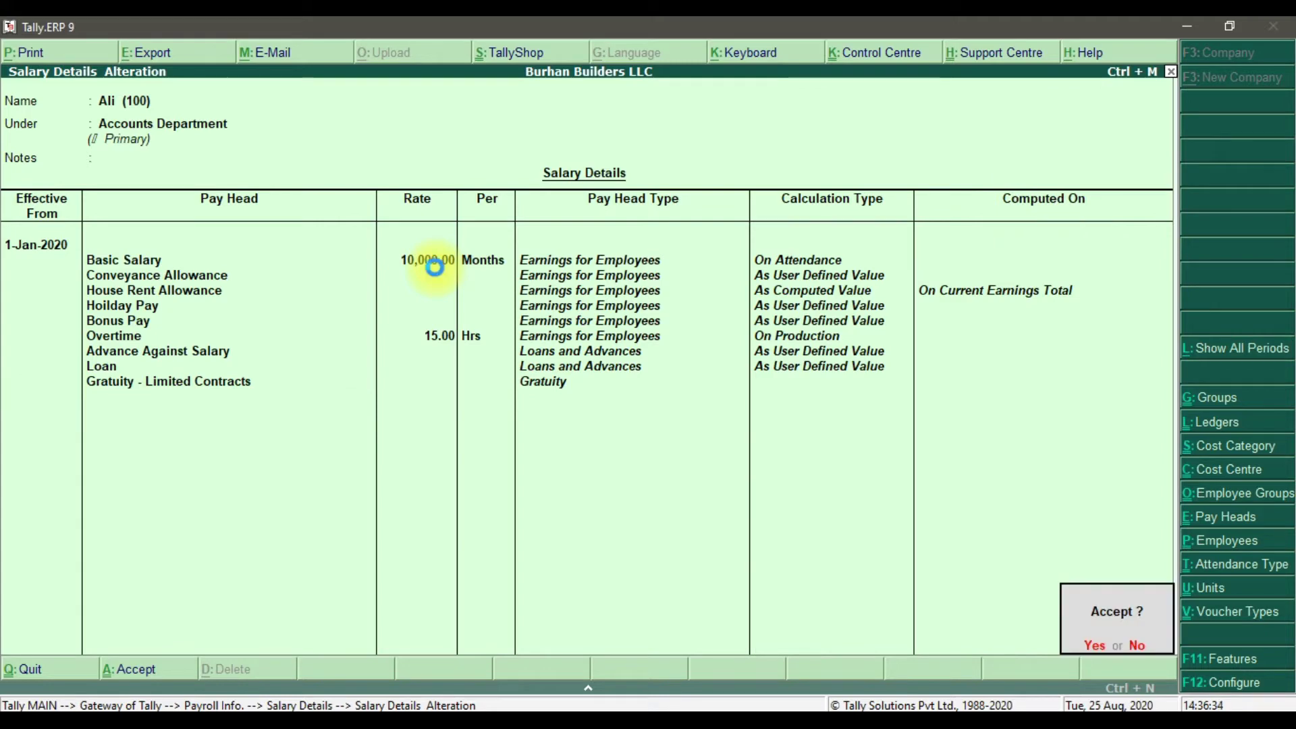
key("Return")
Step: Open the salary details of the other employee listed under the Accounts Department
key("Down")
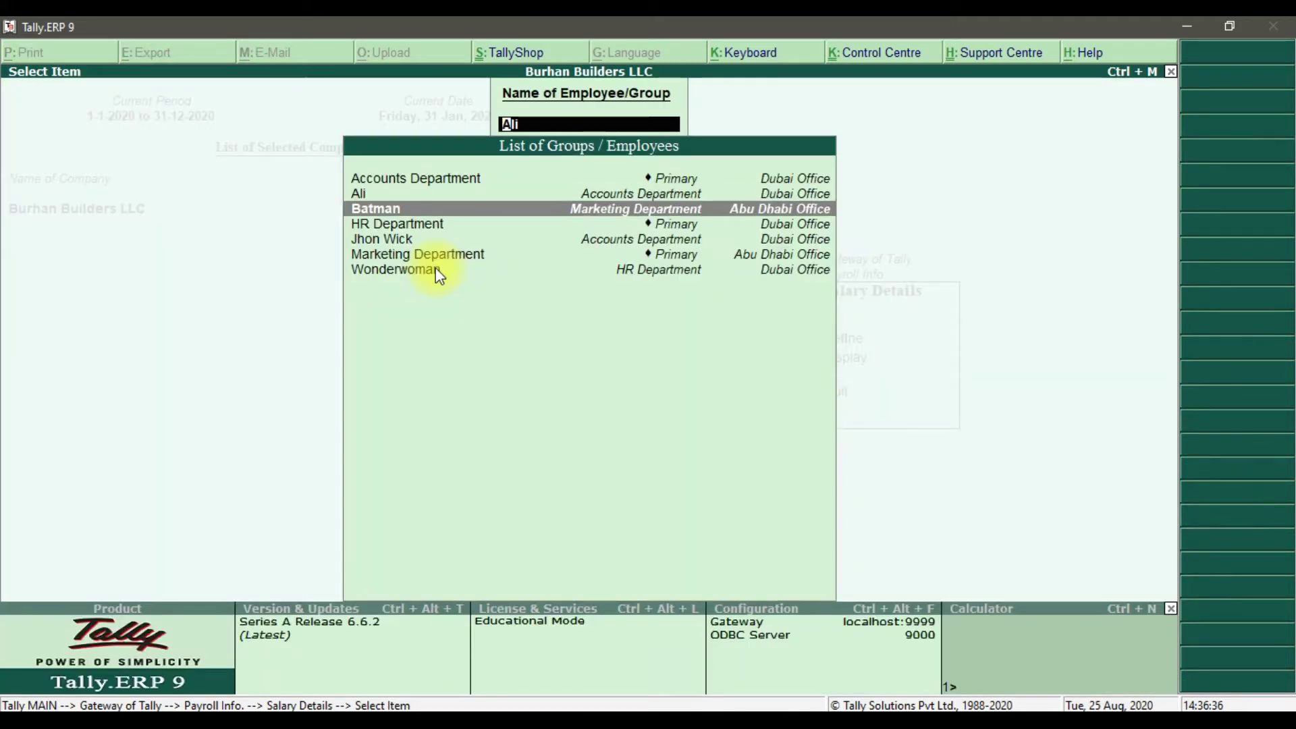
key("Down")
key("Down")
key("Return")
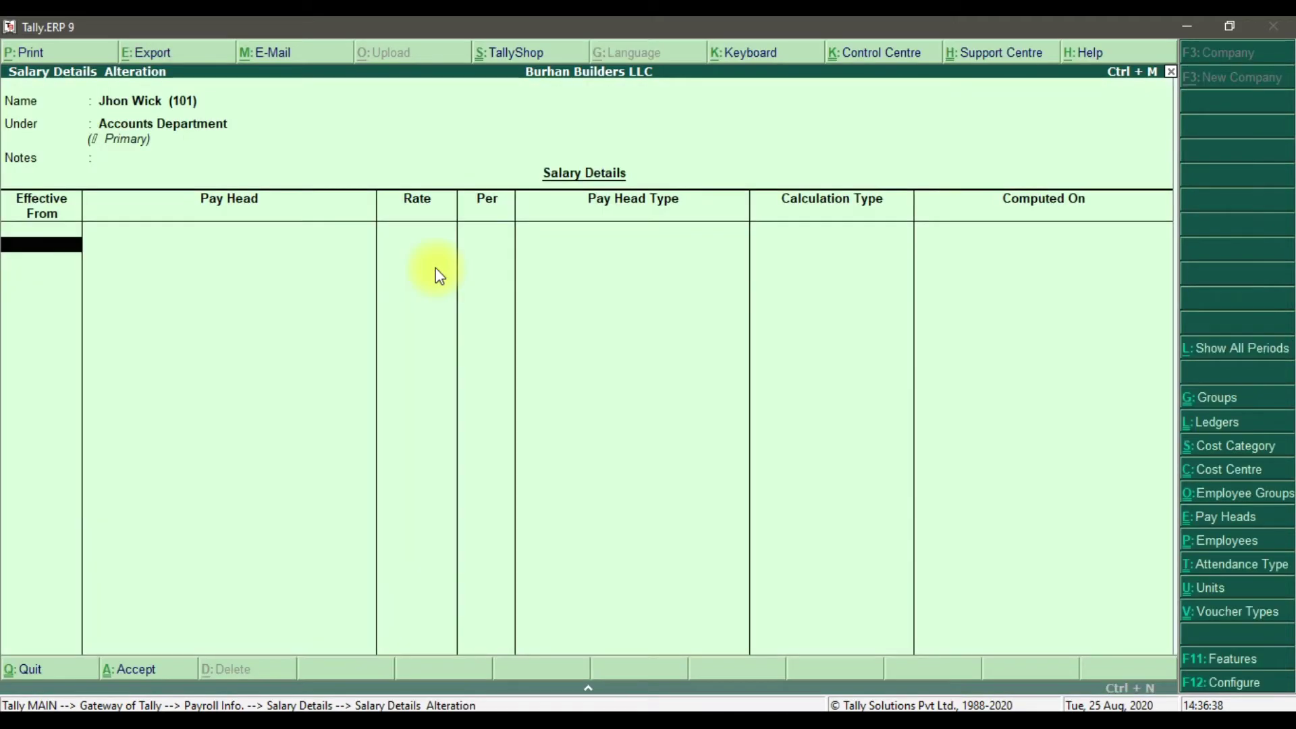
Step: Set the salary details' effective date to 01-01-2020 and fill in the pay heads with Copy From Parent Value
type("01-01")
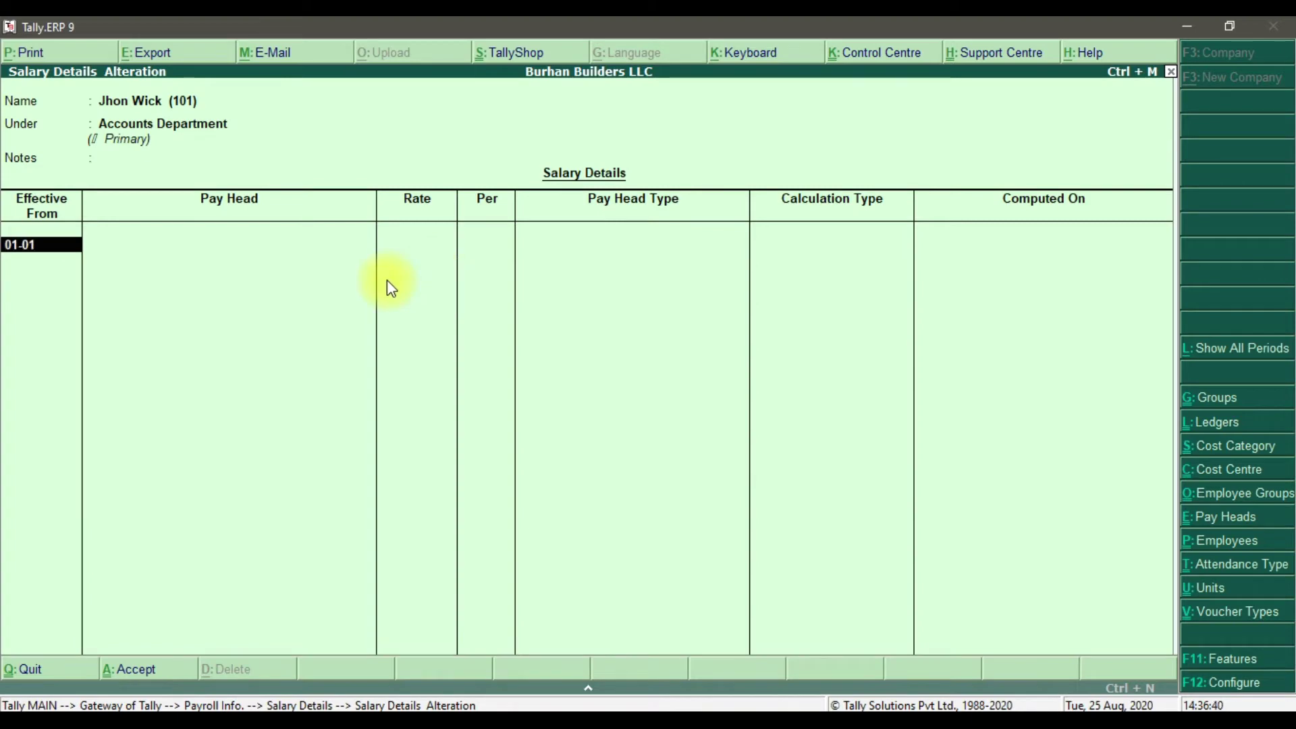
type("-2020")
key("Return")
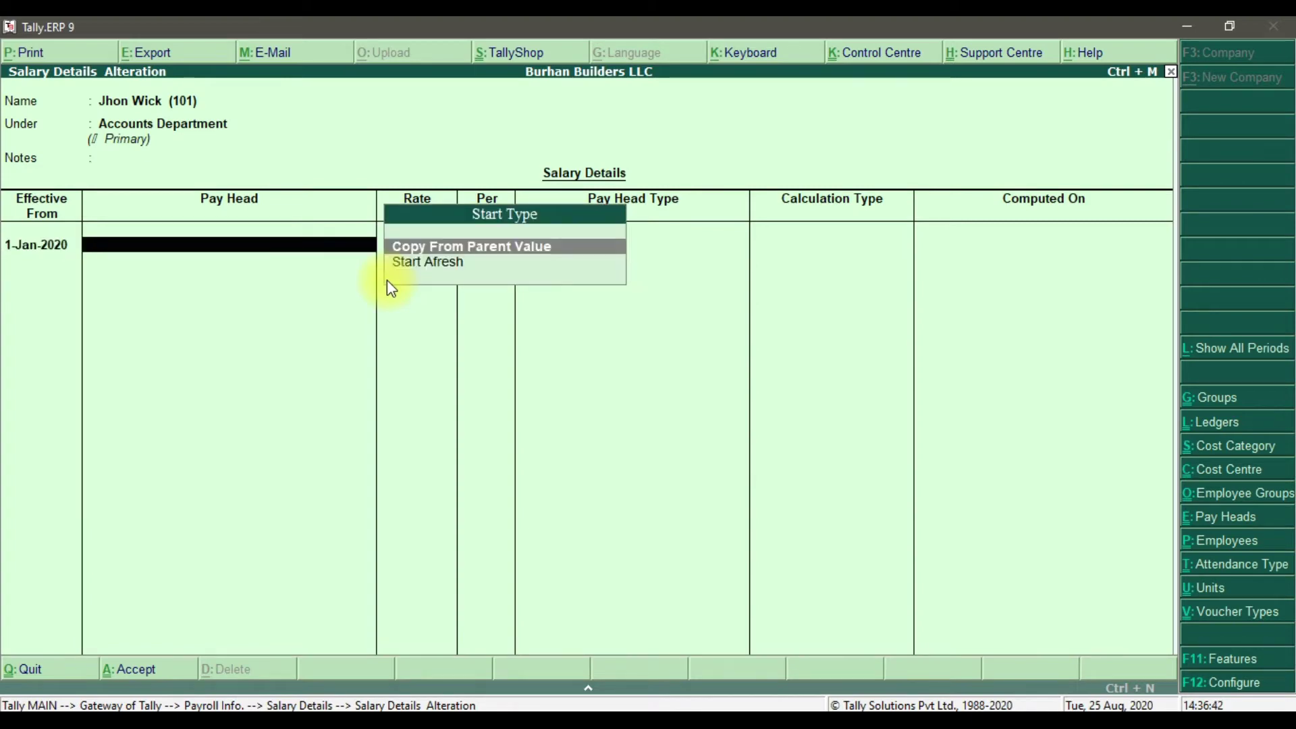
key("Return")
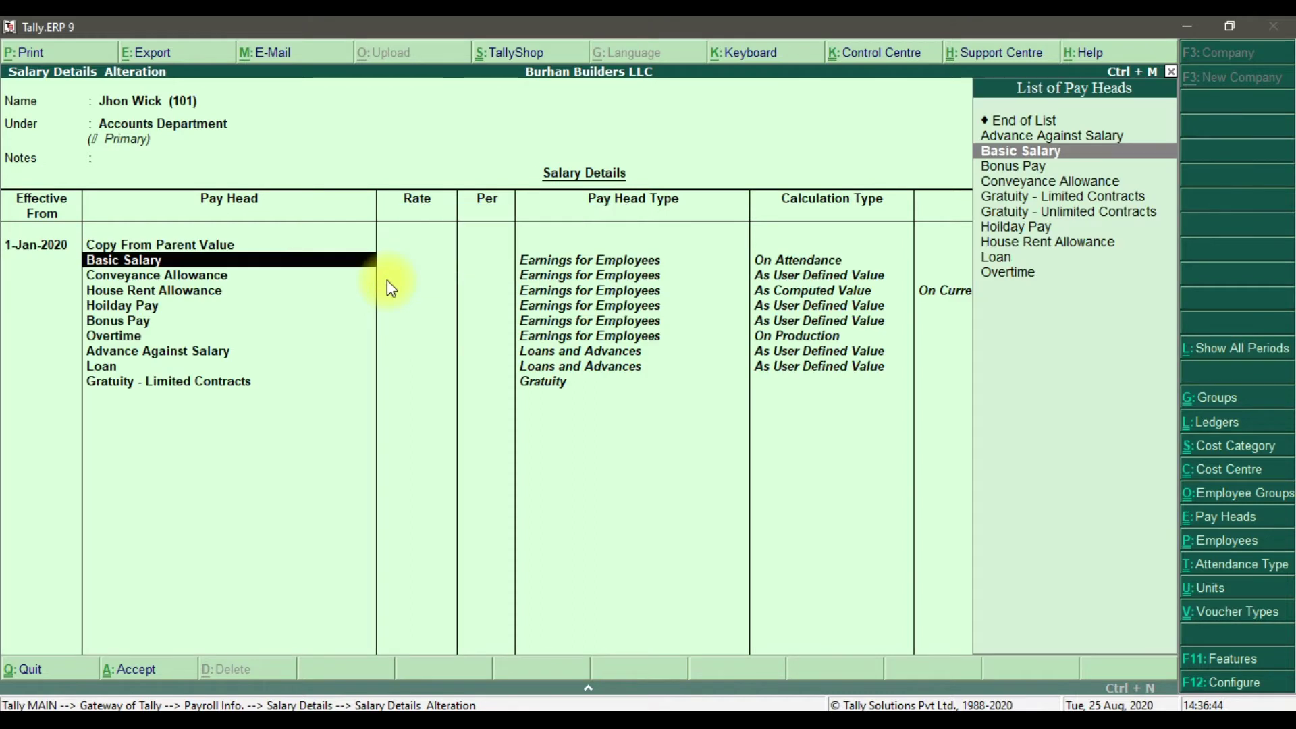
Step: Look up this employee's pay on slide 34 in PowerPoint and set the Basic Salary rate to 7,000 per month in Tally.ERP 9
key("Return")
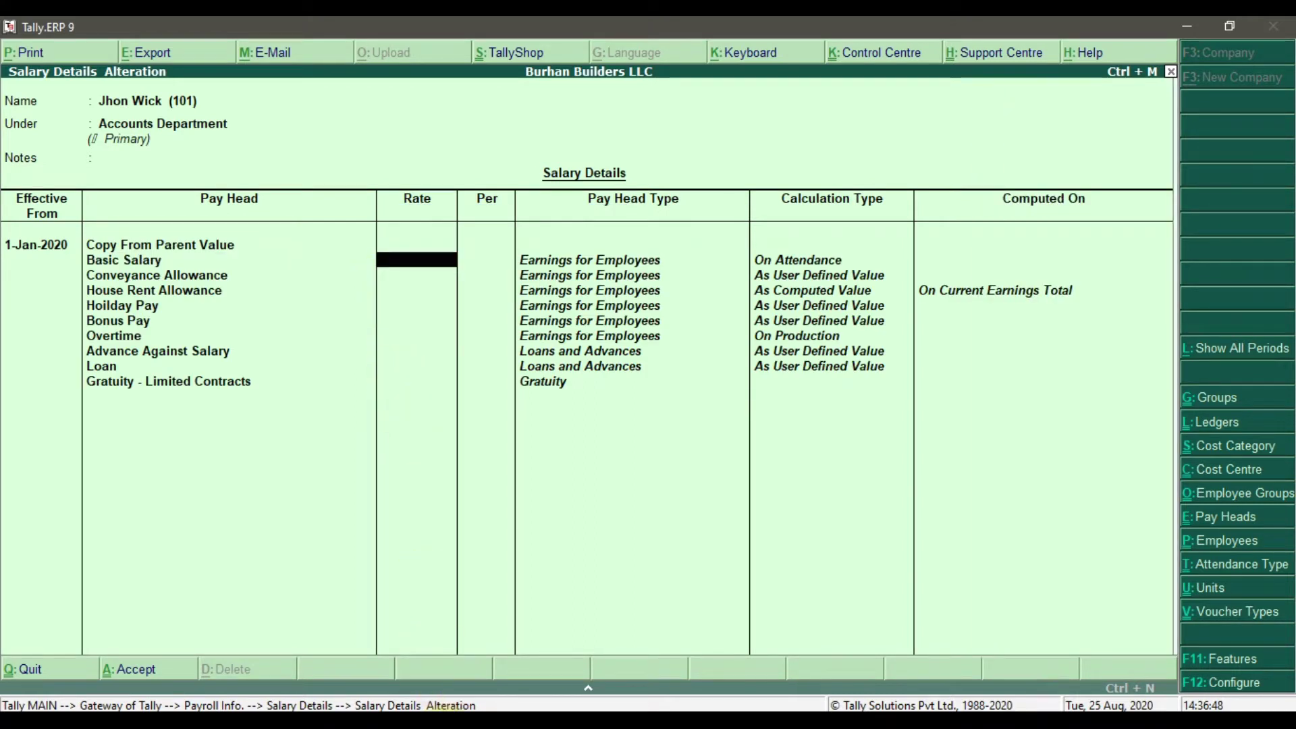
key("alt+Tab")
left_click(97, 442)
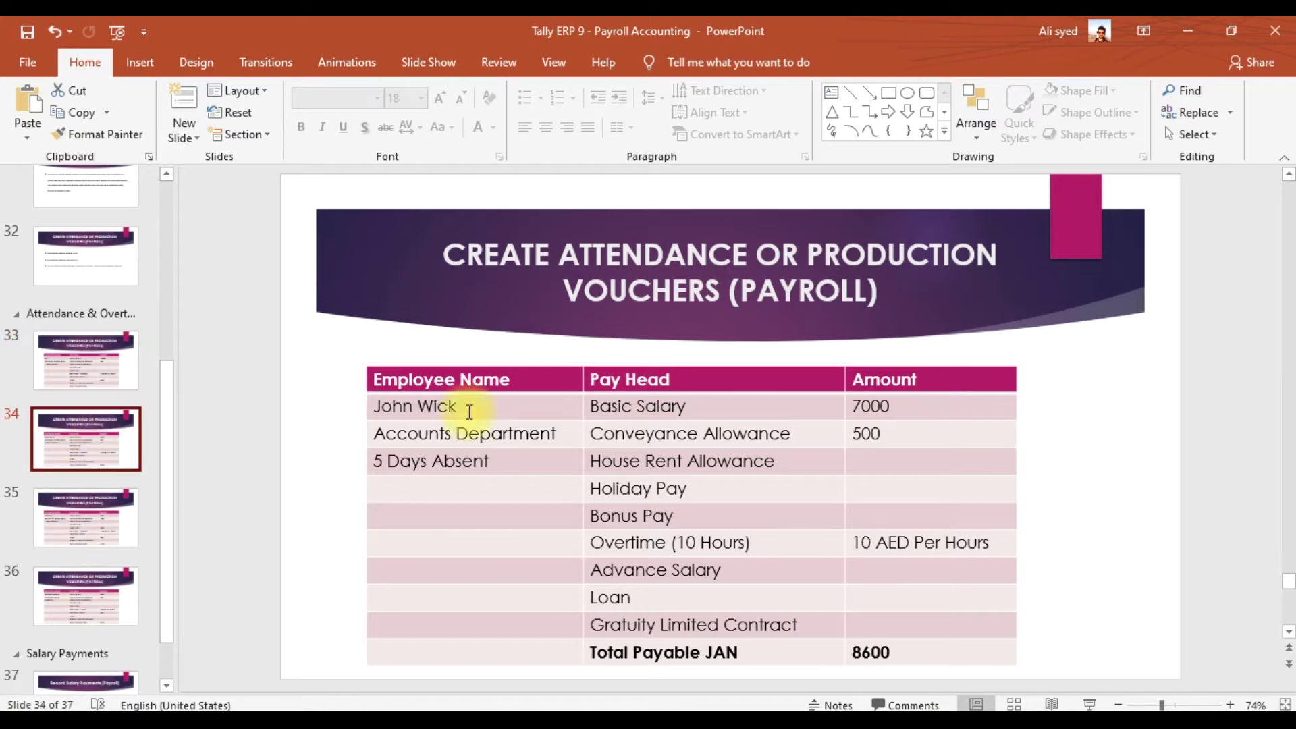
left_click(896, 407)
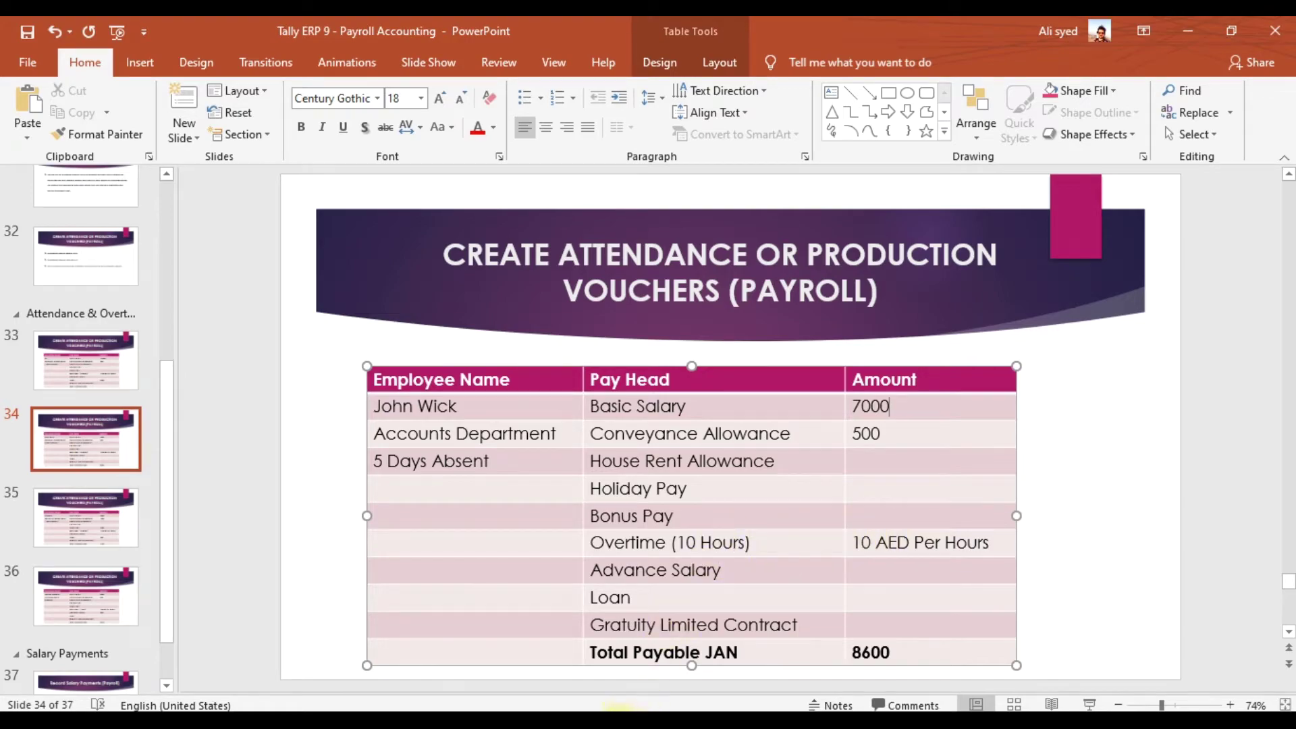
key("alt+Tab")
type("7,000")
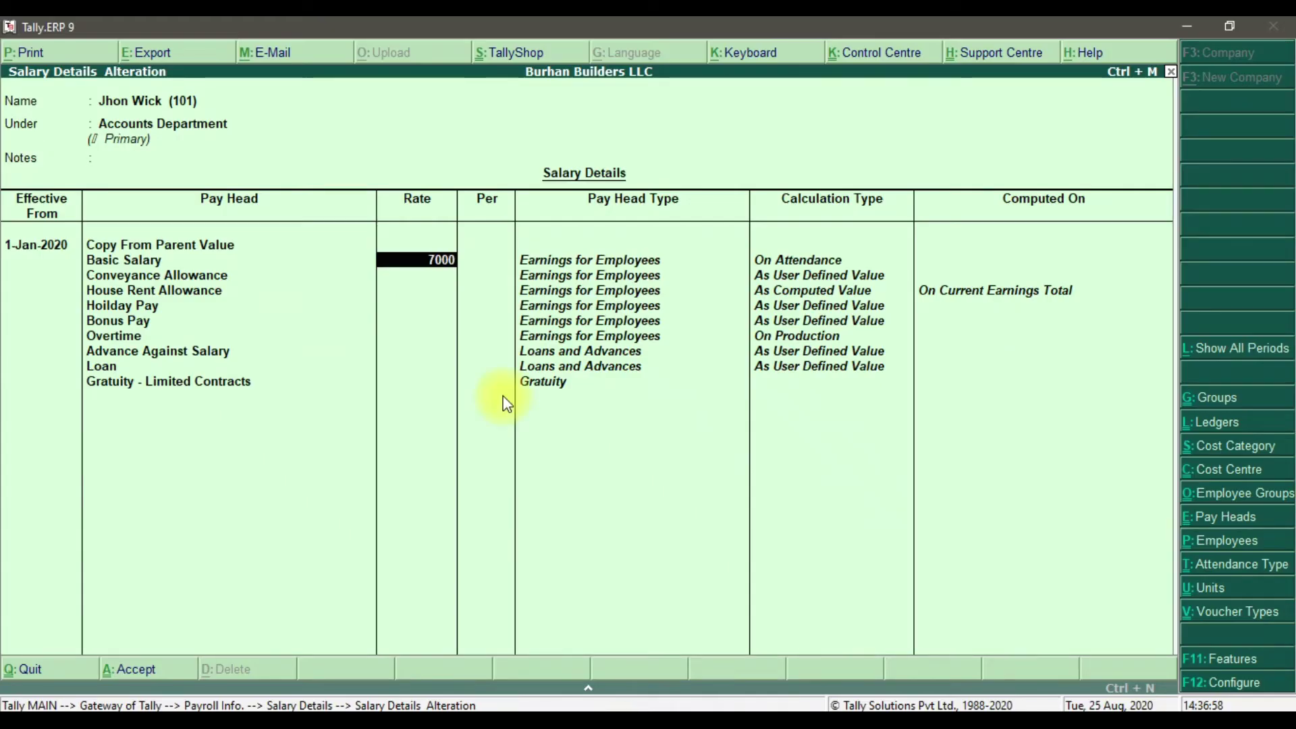
key("Return")
Step: Pass over the allowance, holiday and bonus pay heads and set the Overtime rate to 10 per hour
key("Return")
key("Return")
key("Return")
key("Return")
key("Return")
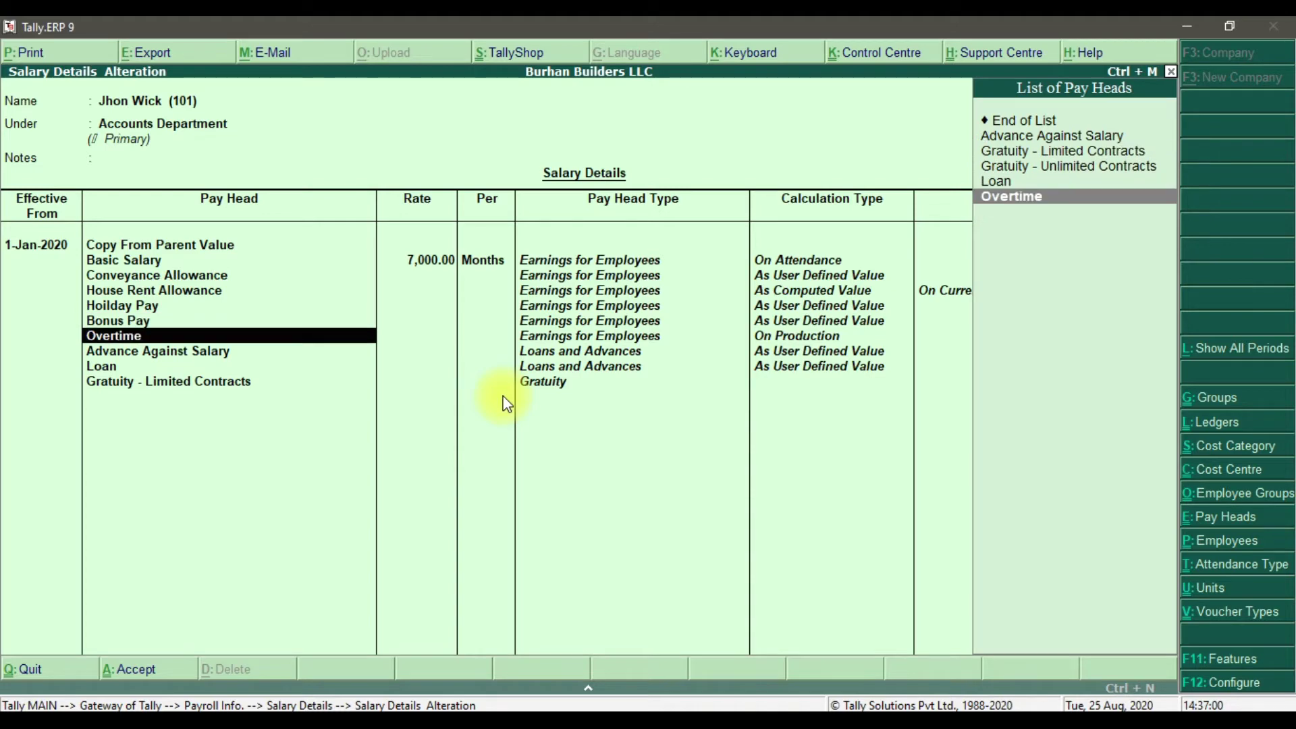
key("Return")
type("10")
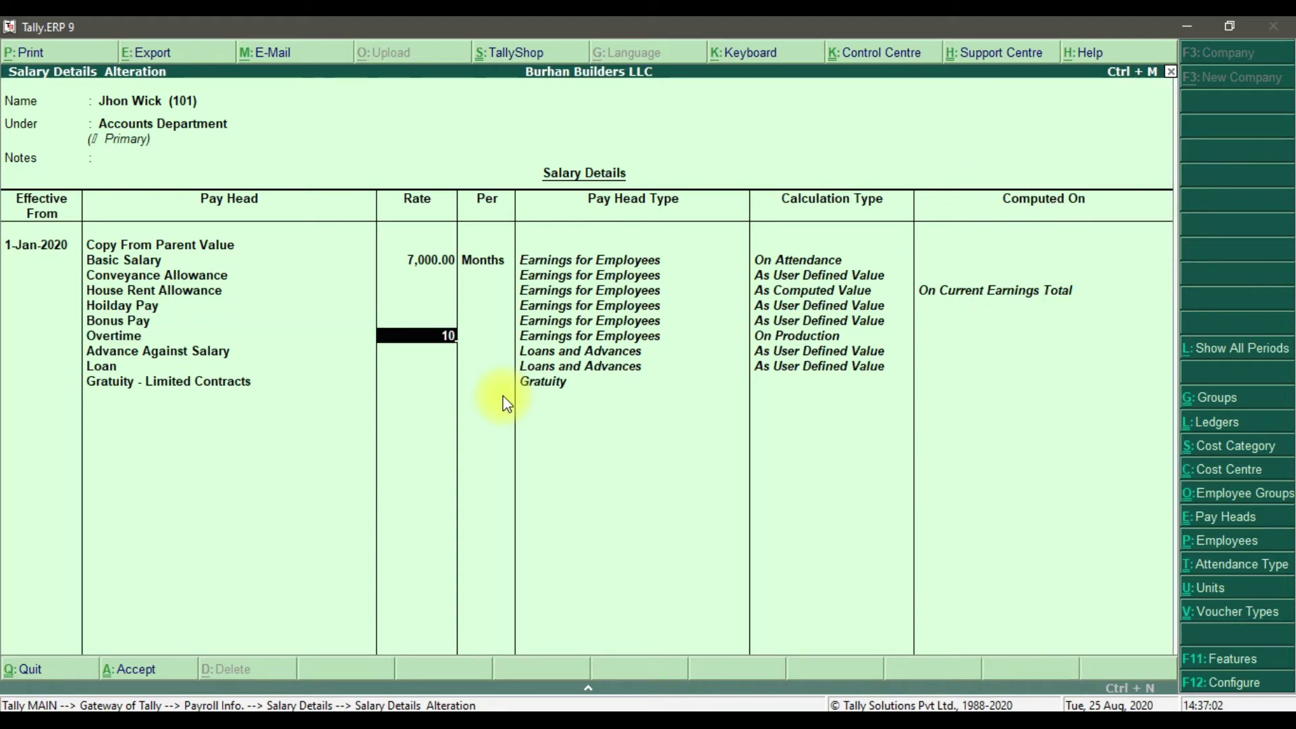
key("Return")
Step: Keep the advance, loan and gratuity pay heads without rates, end the list and accept this employee's salary details
key("Return")
key("Return")
key("Return")
key("Return")
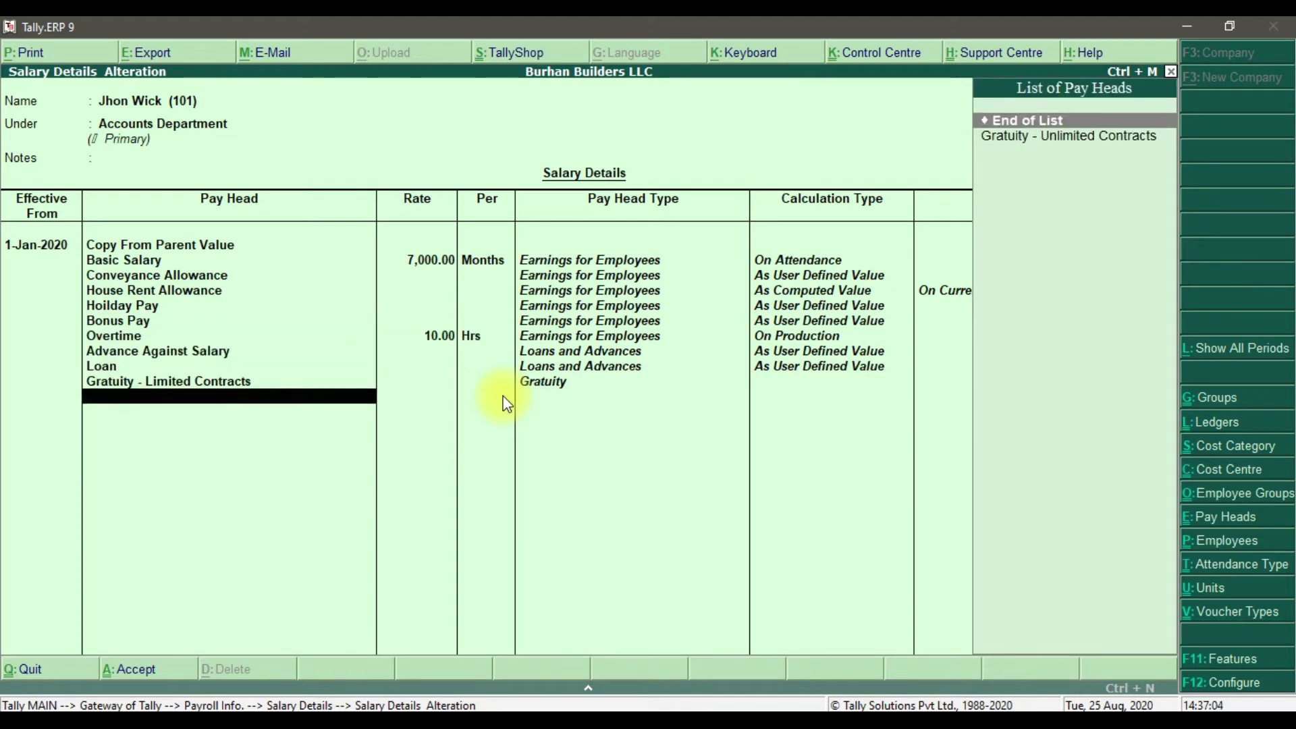
key("Return")
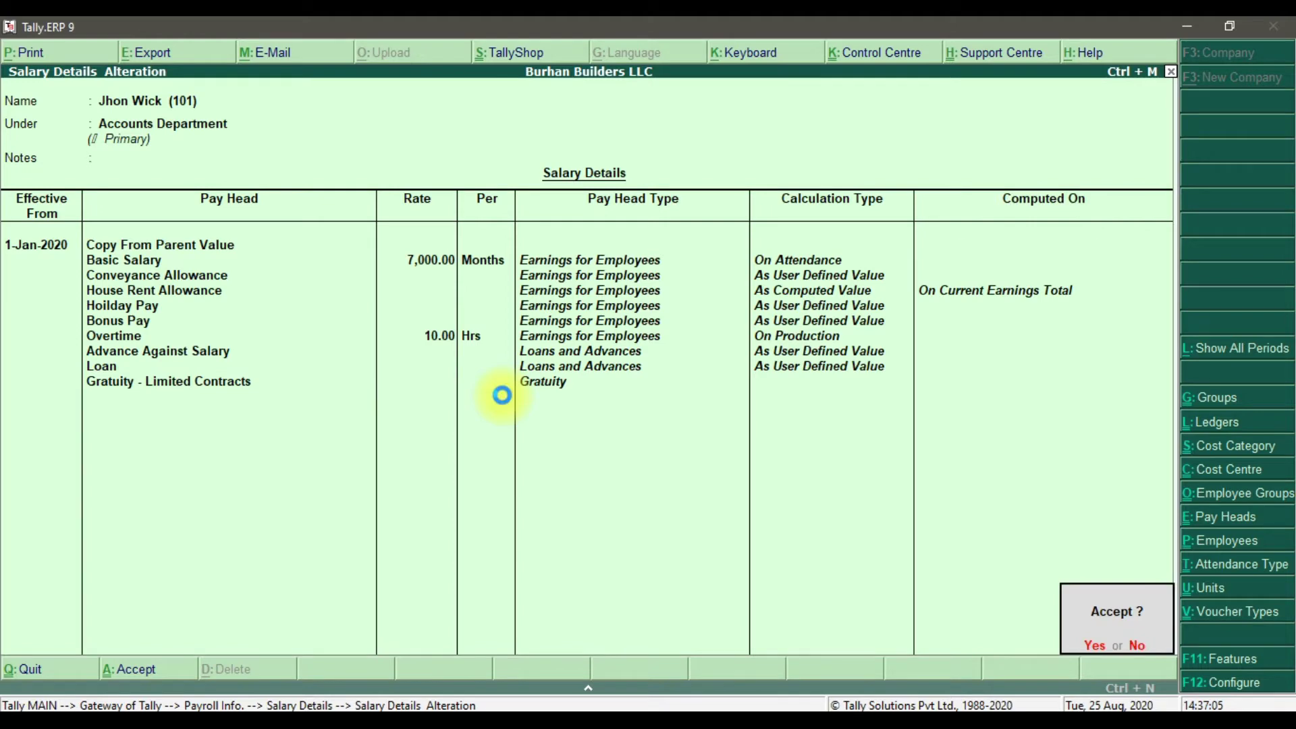
key("Return")
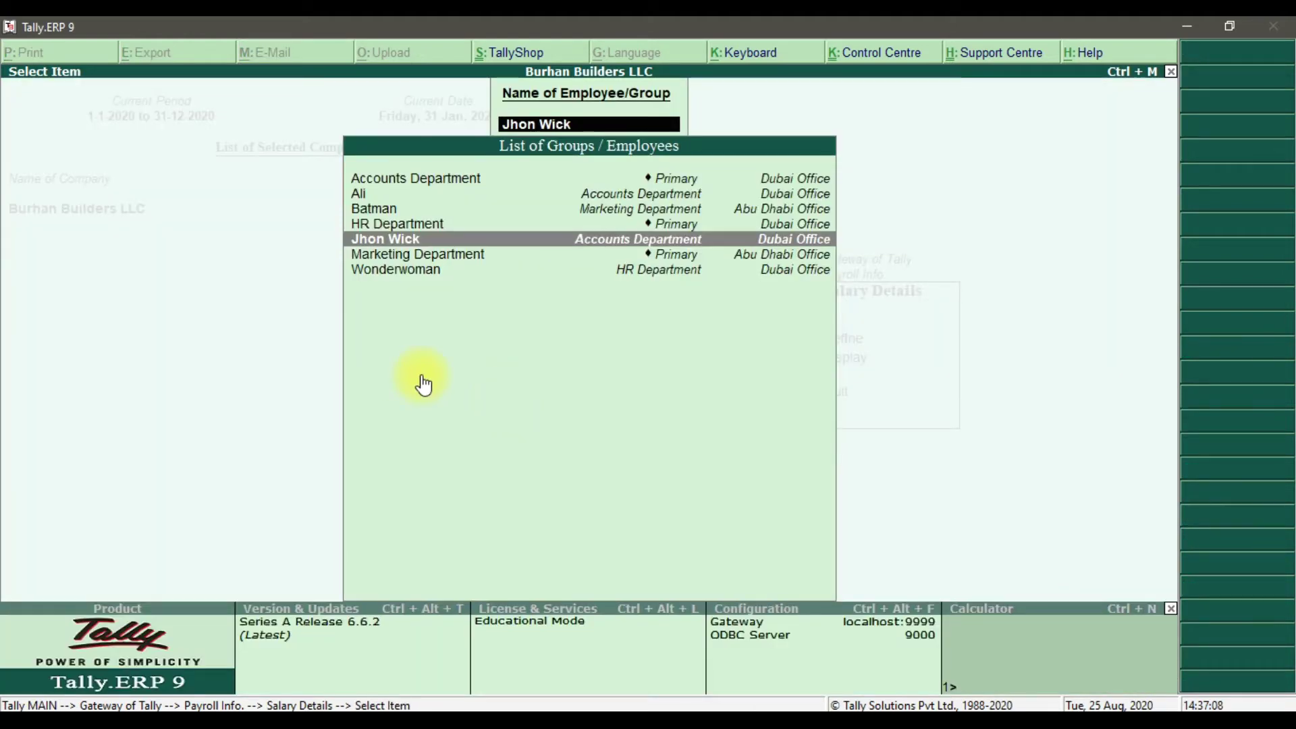
Step: Look up the Marketing Department employee's pay figures on slide 35 in PowerPoint and return to Tally.ERP 9
left_click(432, 709)
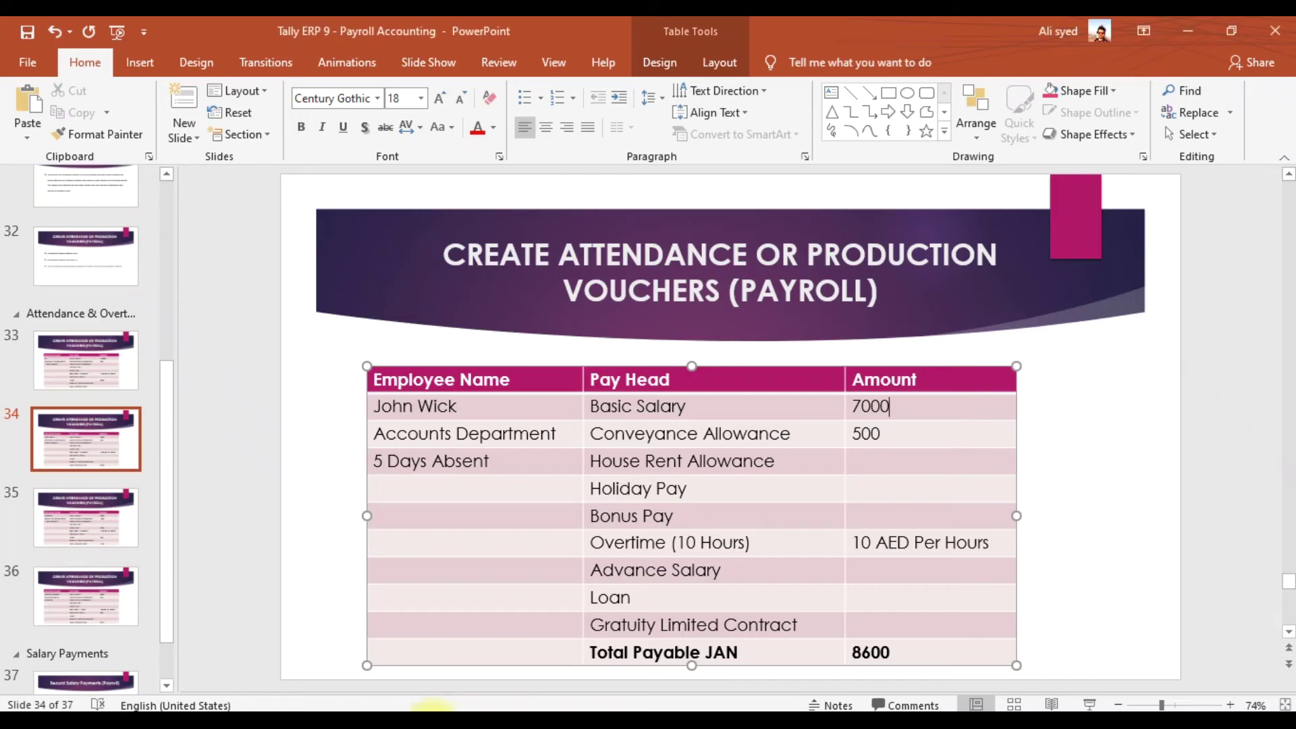
left_click(88, 508)
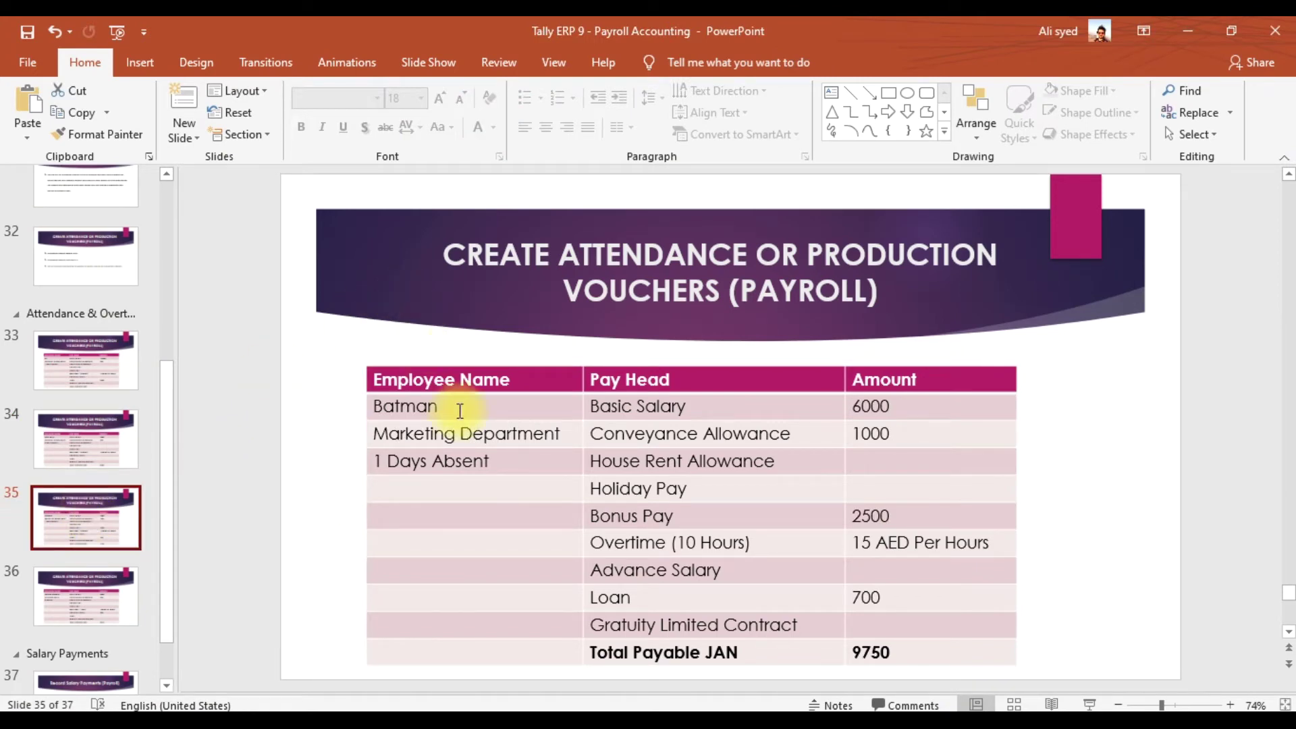
left_click(905, 402)
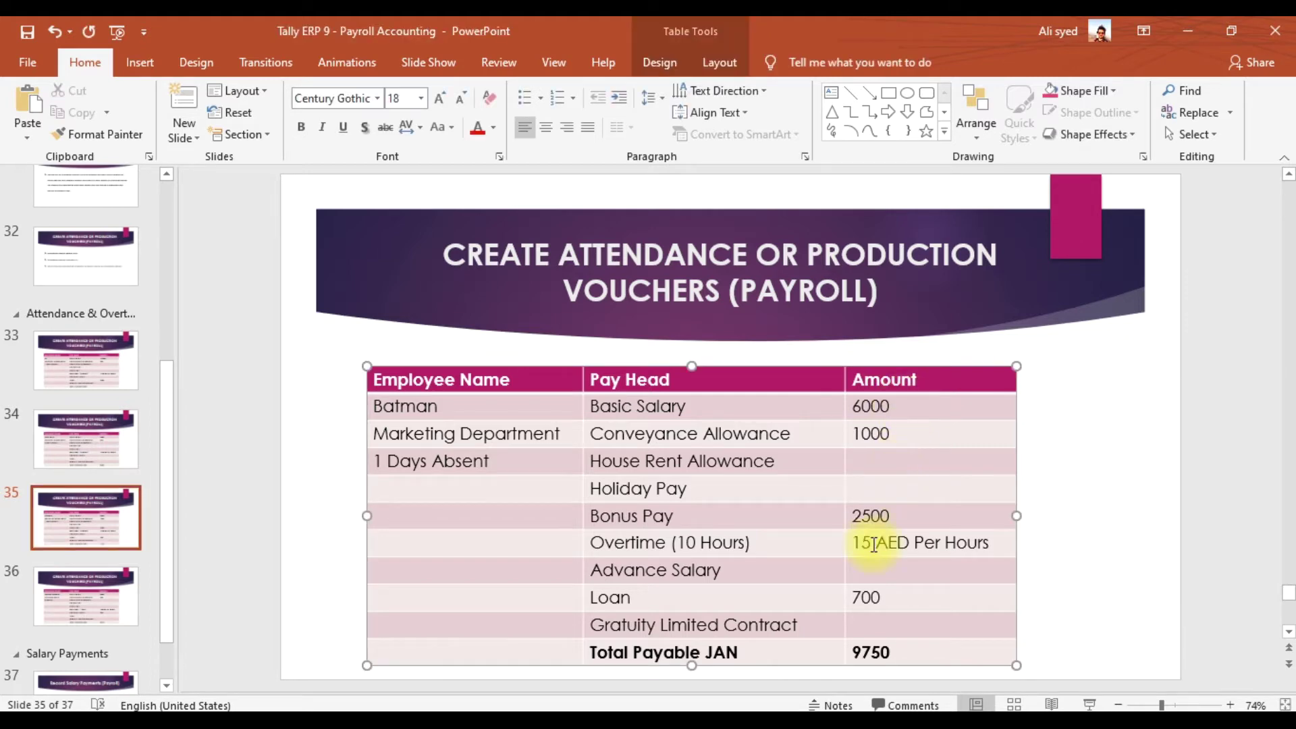
left_click(611, 710)
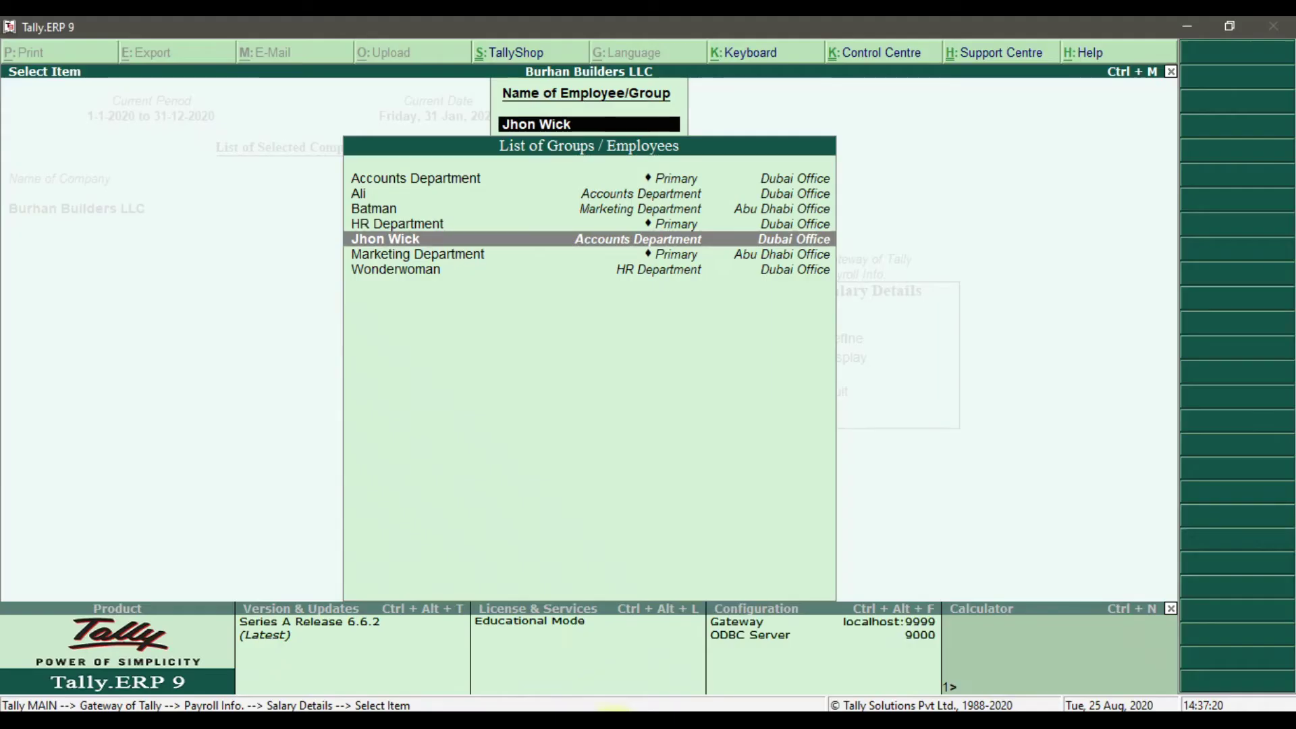
Step: Open the Marketing Department employee's salary details and set the Basic Salary rate to 6,000 per month
left_click(390, 209)
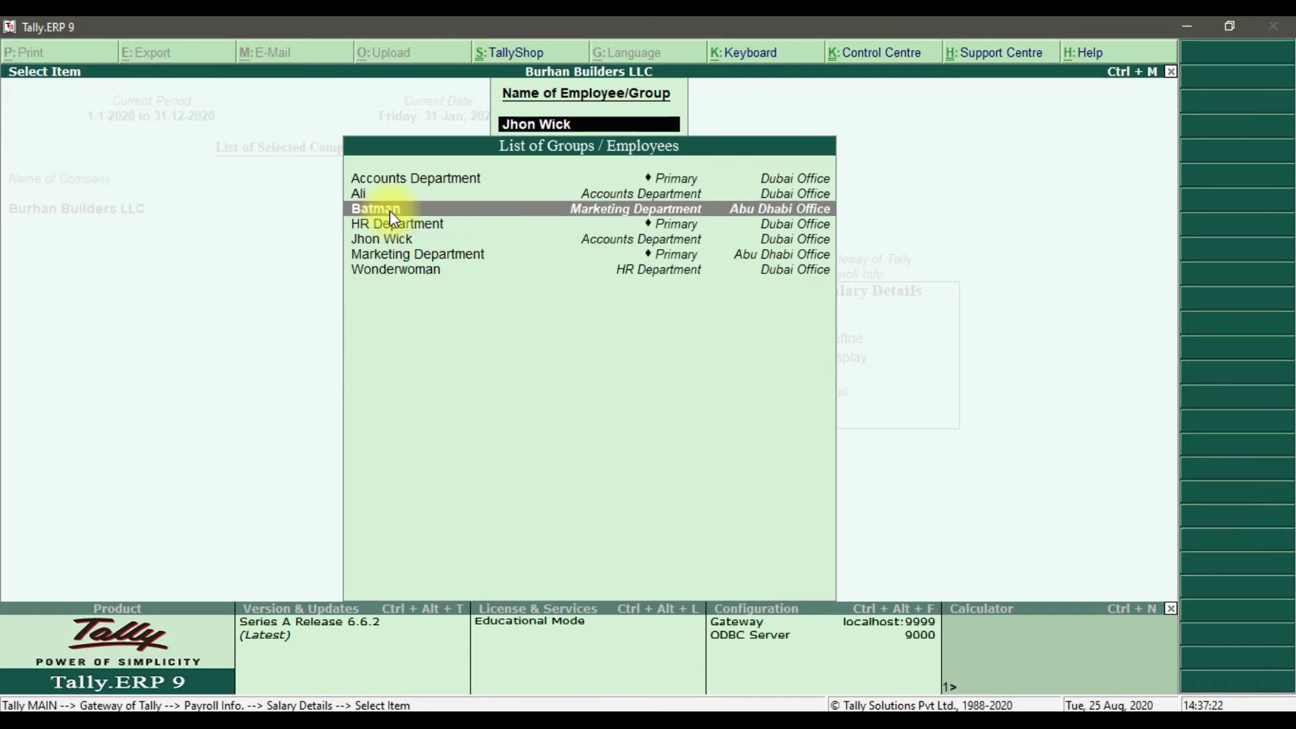
key("Return")
key("Return")
key("Return")
type("6000")
key("Return")
Step: Leave the allowance, holiday and bonus pay heads without rates and set the Marketing Department employee's Overtime rate to 15 per hour
key("Return")
key("Return")
key("Return")
key("Return")
key("Return")
key("Return")
type("15")
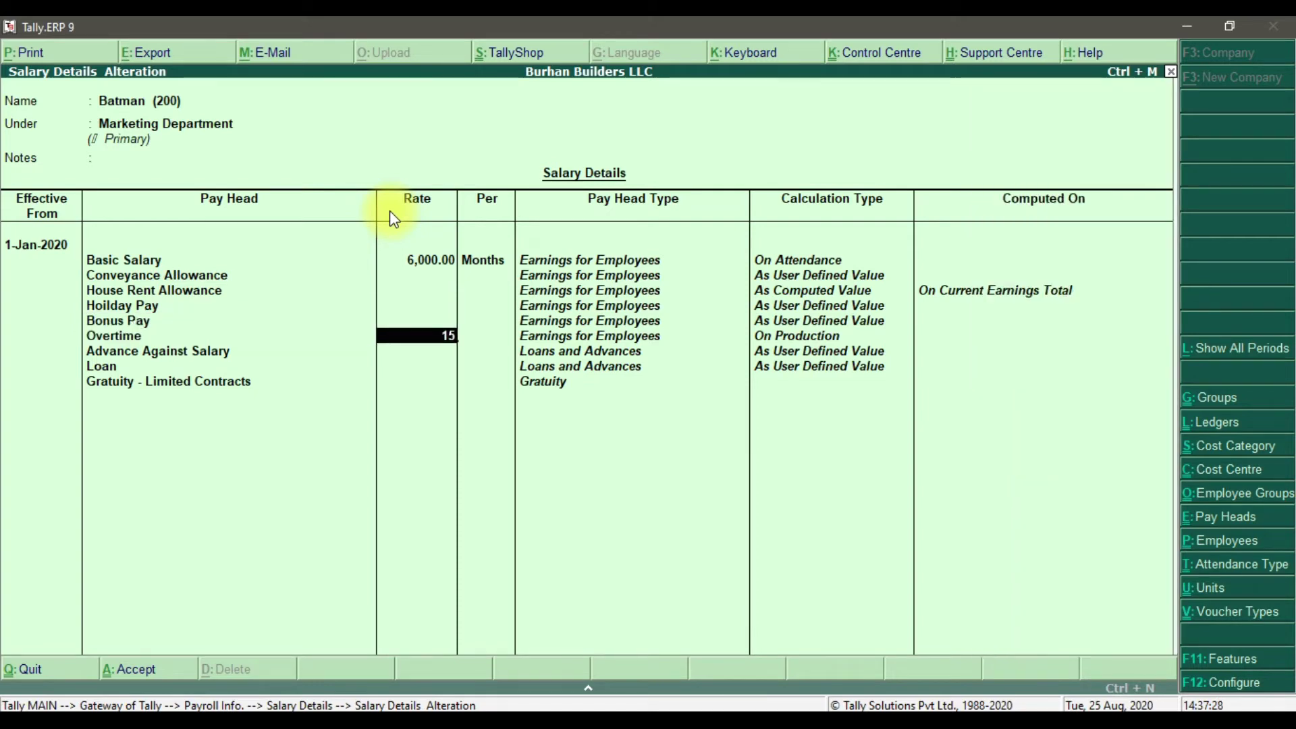
key("Return")
Step: Keep the remaining pay heads without rates and accept the Marketing Department employee's salary details
key("Return")
key("Return")
key("Return")
key("Return")
key("Return")
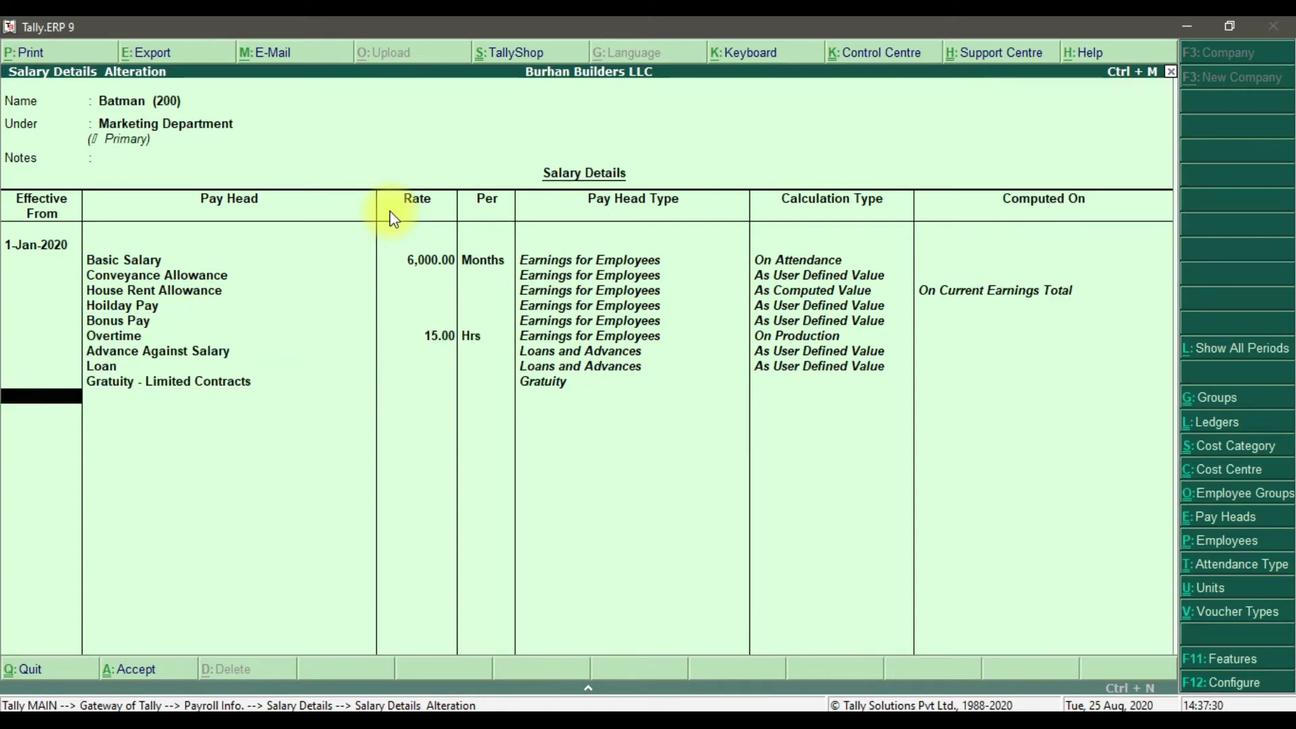
key("Return")
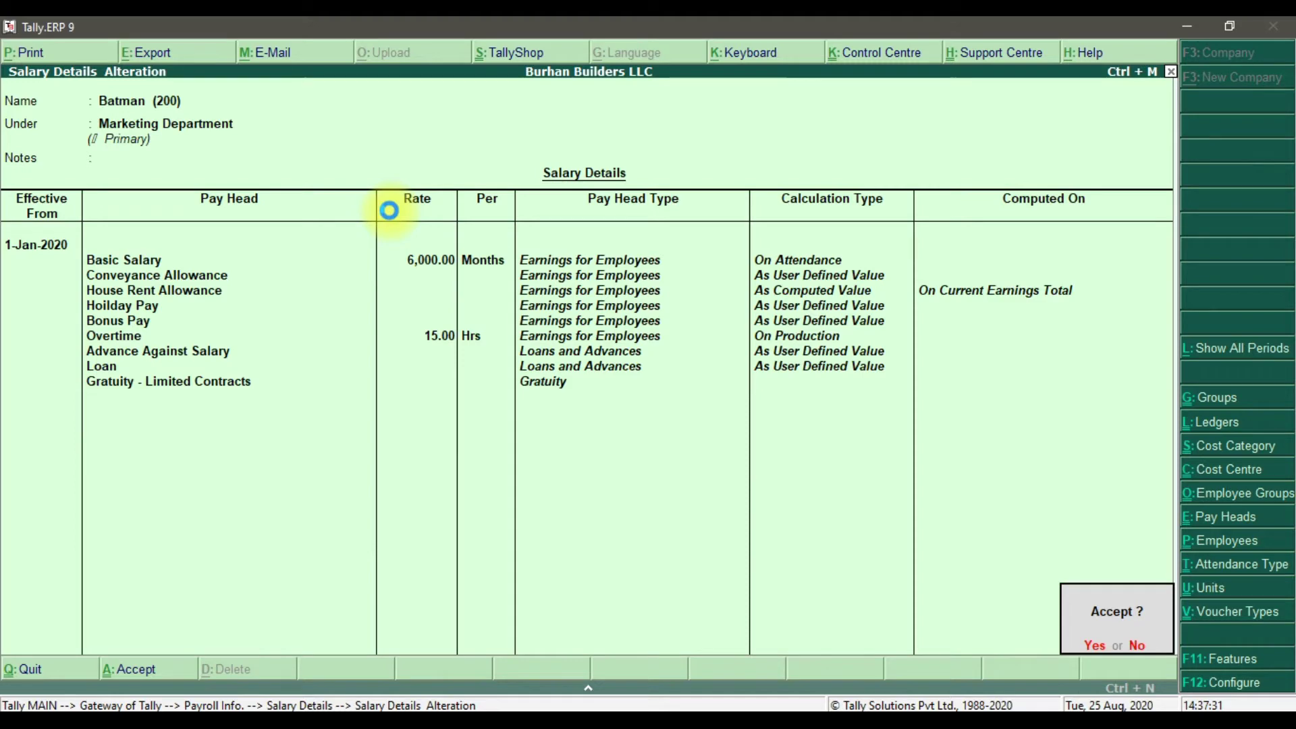
key("Return")
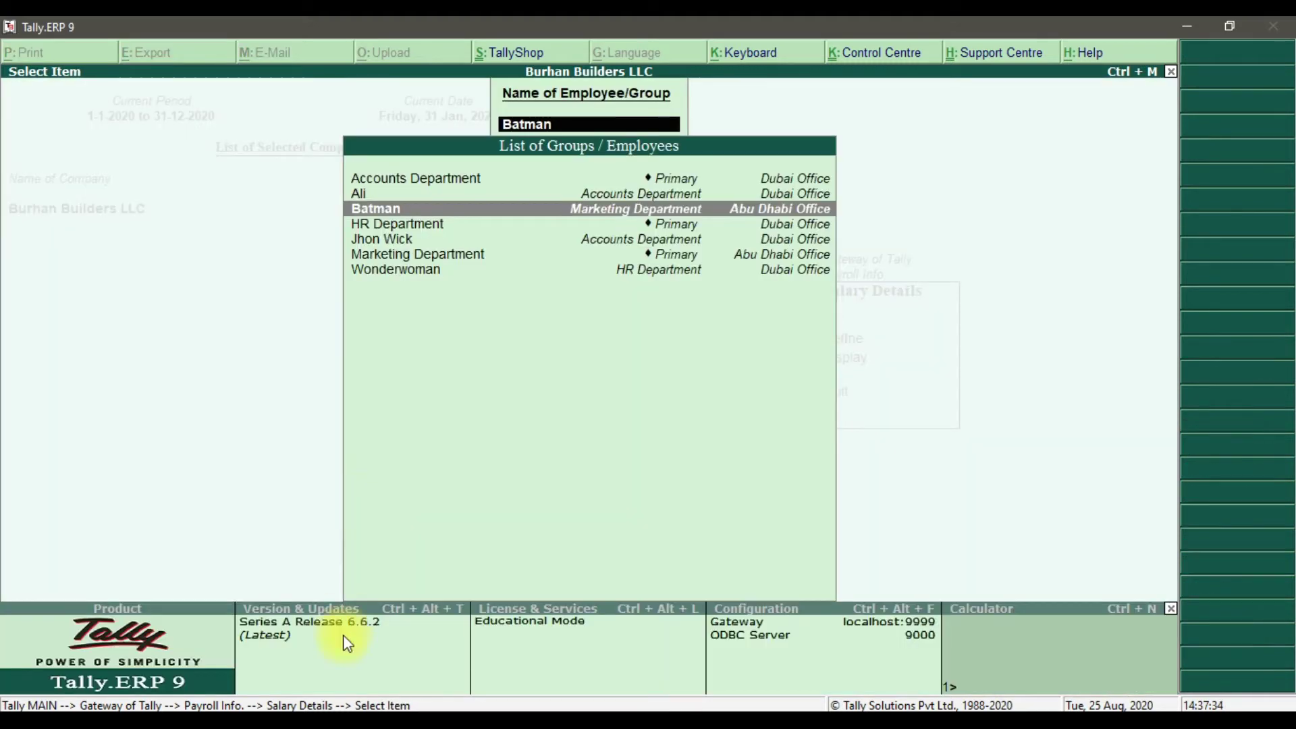
Step: Look up the HR Department employee's pay figures on slide 36 in PowerPoint and return to Tally.ERP 9
left_click(443, 705)
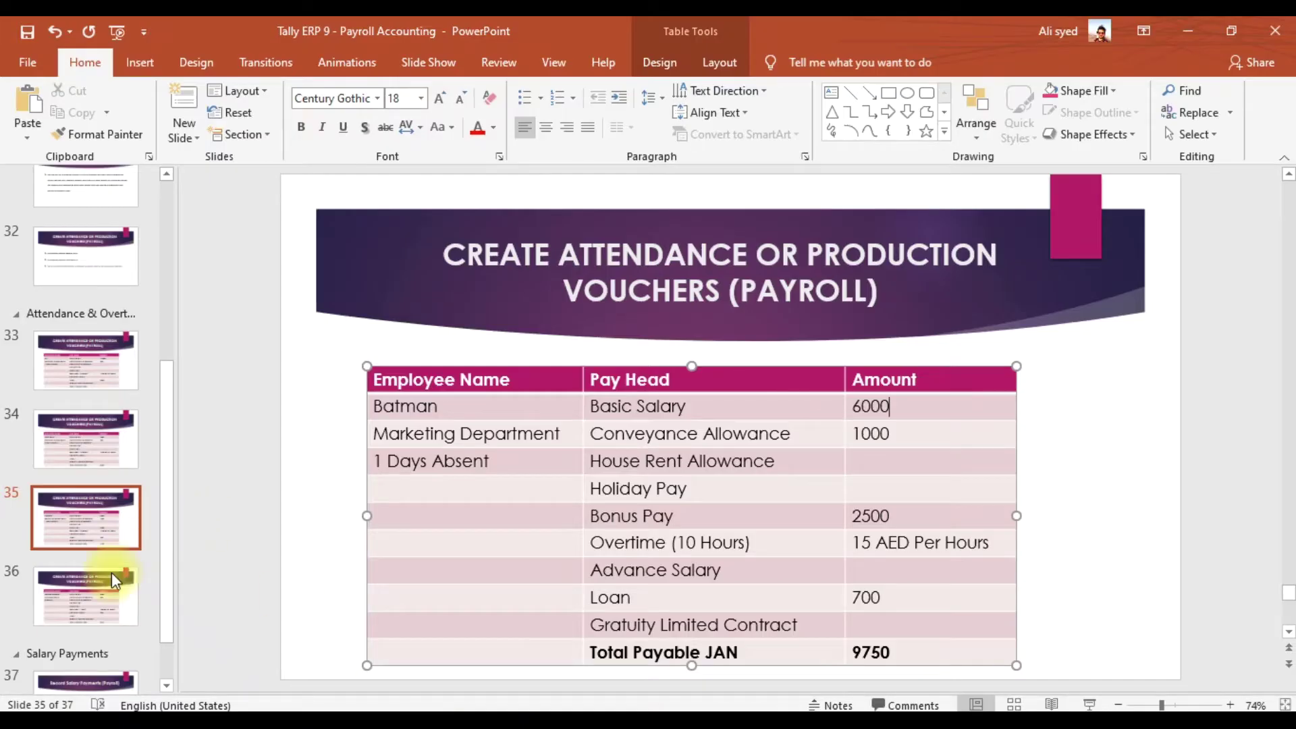
left_click(102, 594)
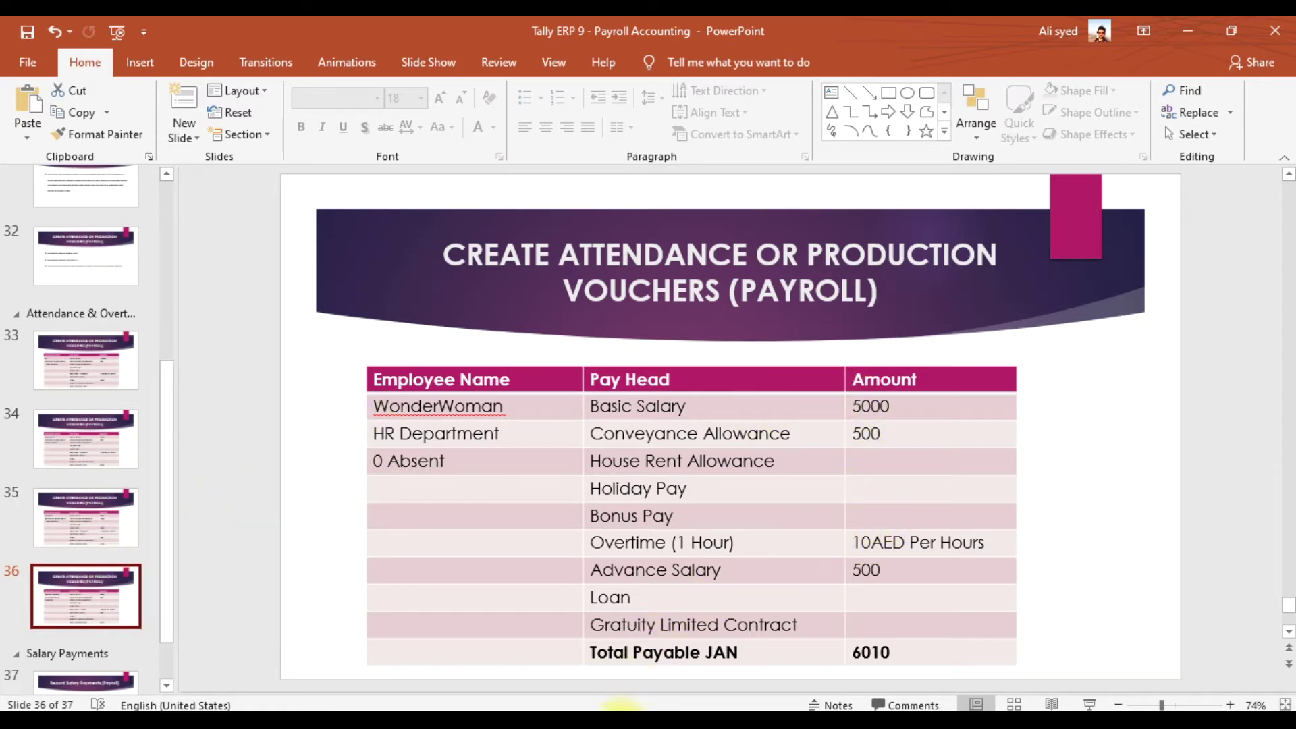
left_click(621, 710)
Step: Open the HR Department employee's salary details and set the Basic Salary rate to 5,000 per month
left_click(429, 274)
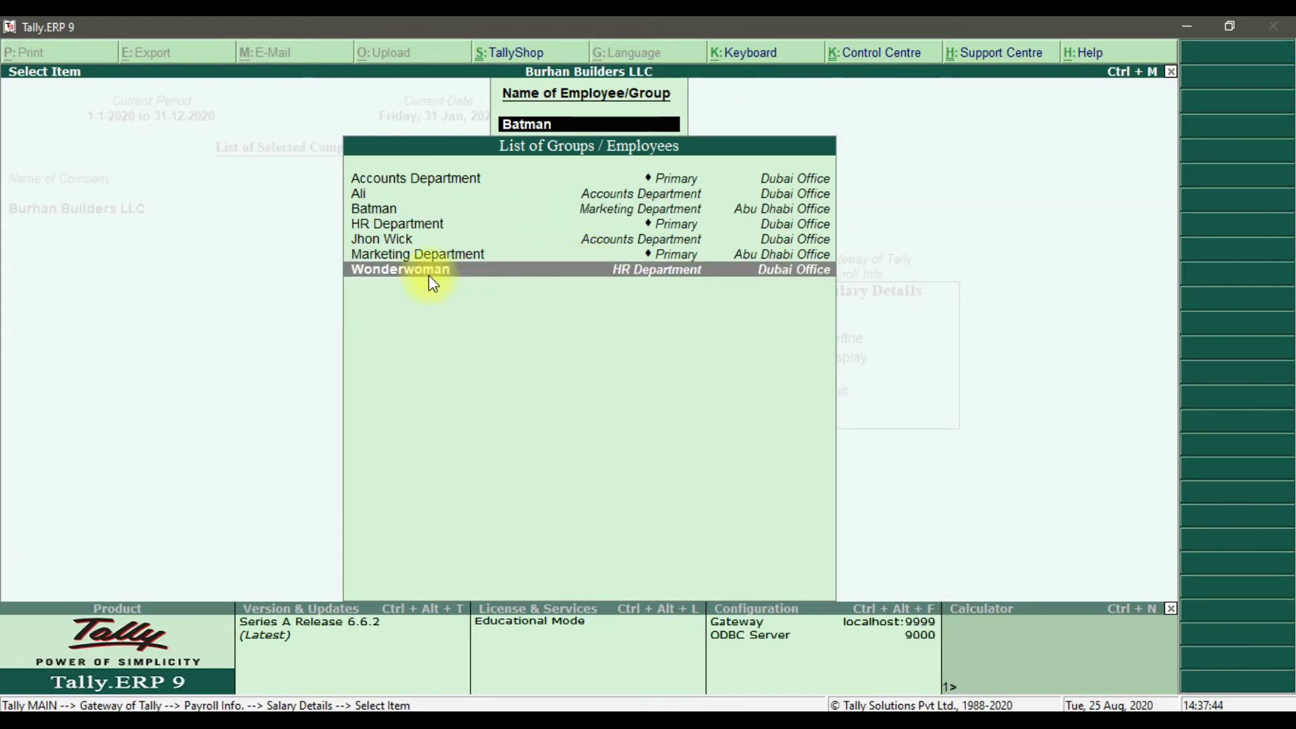
left_click(420, 274)
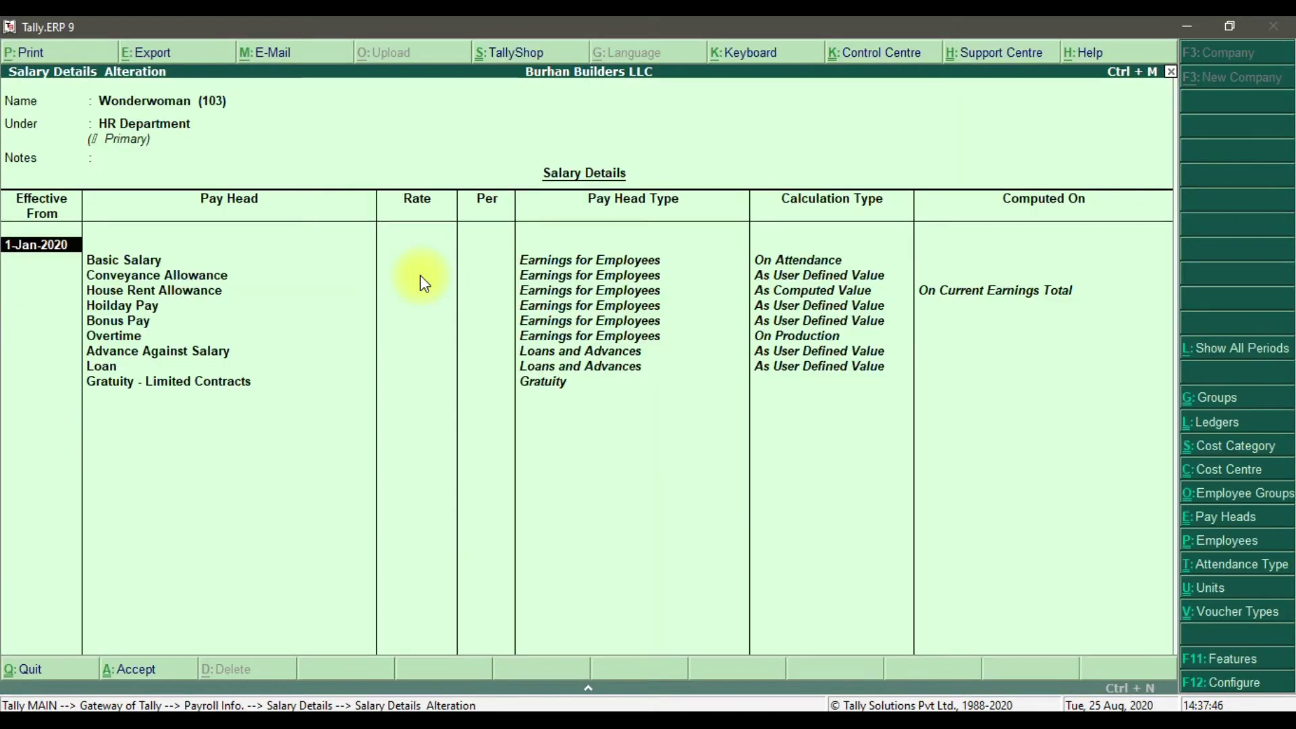
key("Return")
type("50000")
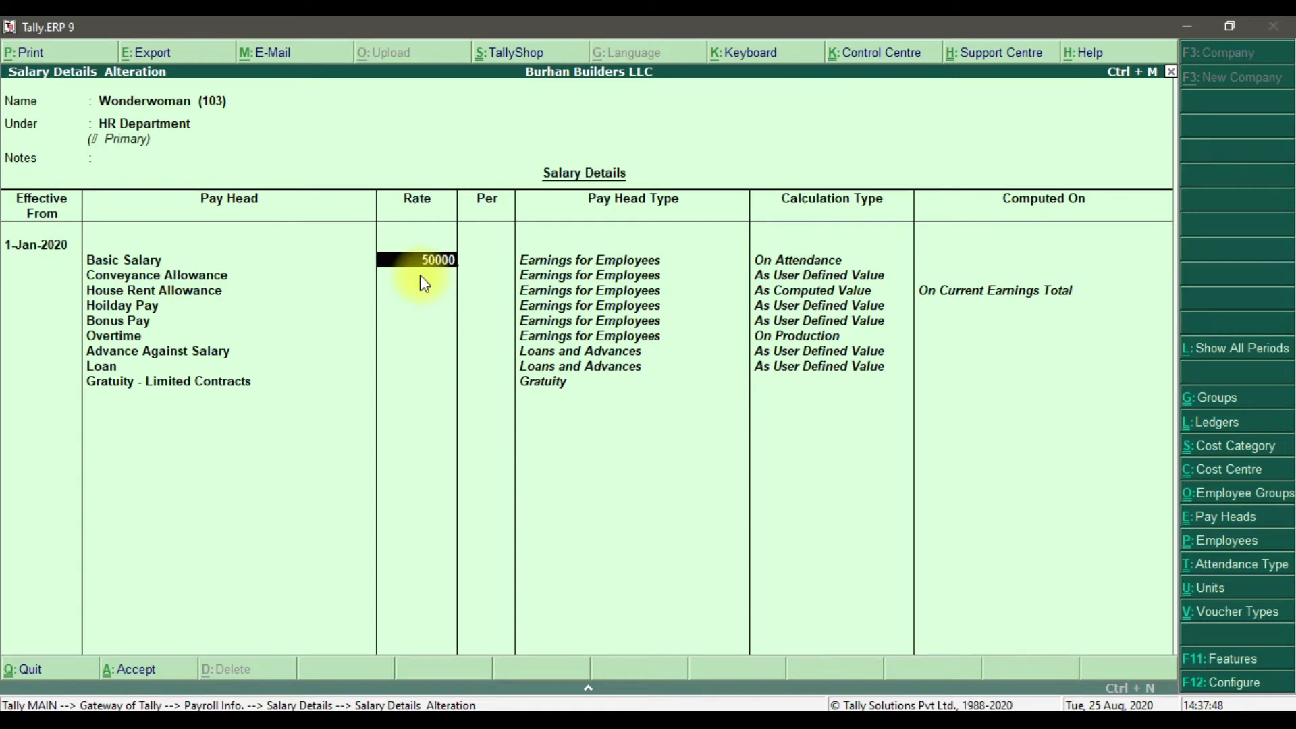
key("Return")
Step: Pass over the allowance, holiday and bonus pay heads and set the HR Department employee's Overtime rate to 10 per hour
key("Return")
key("Return")
key("Return")
key("Return")
key("Return")
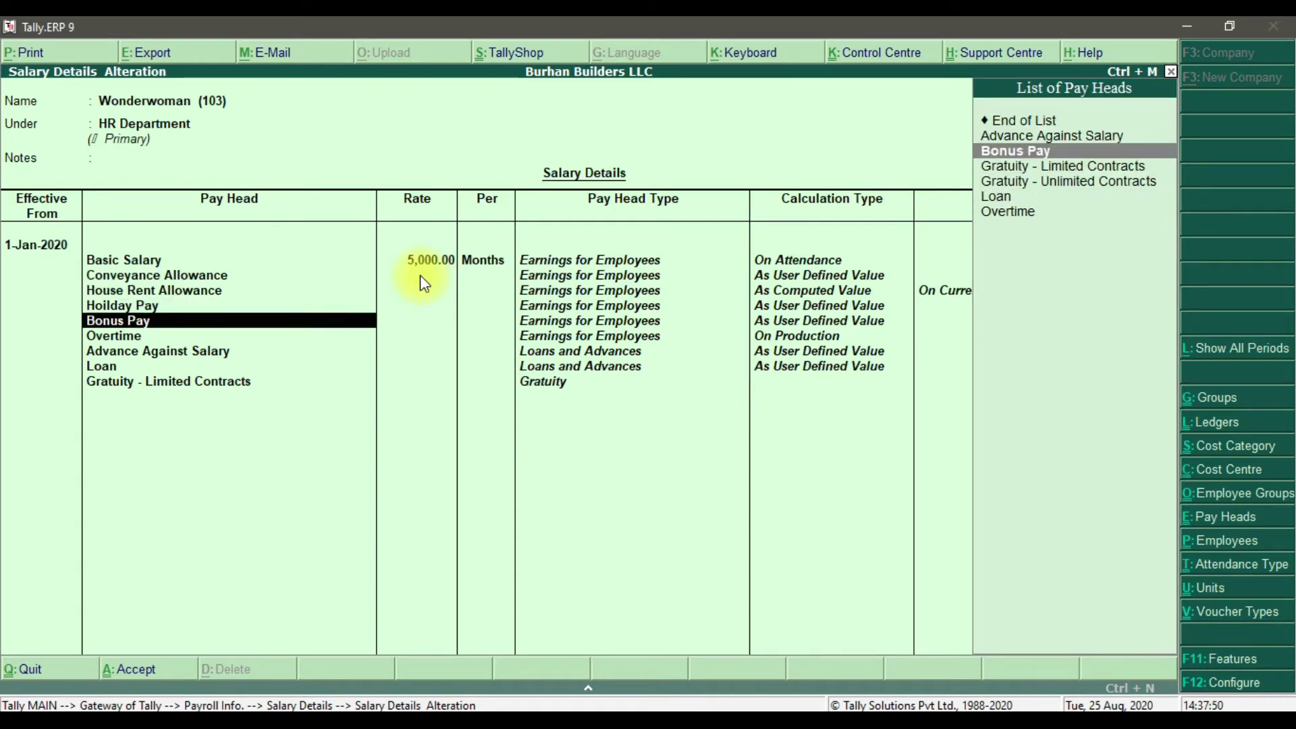
key("Return")
type("10")
key("Return")
key("Return")
key("Return")
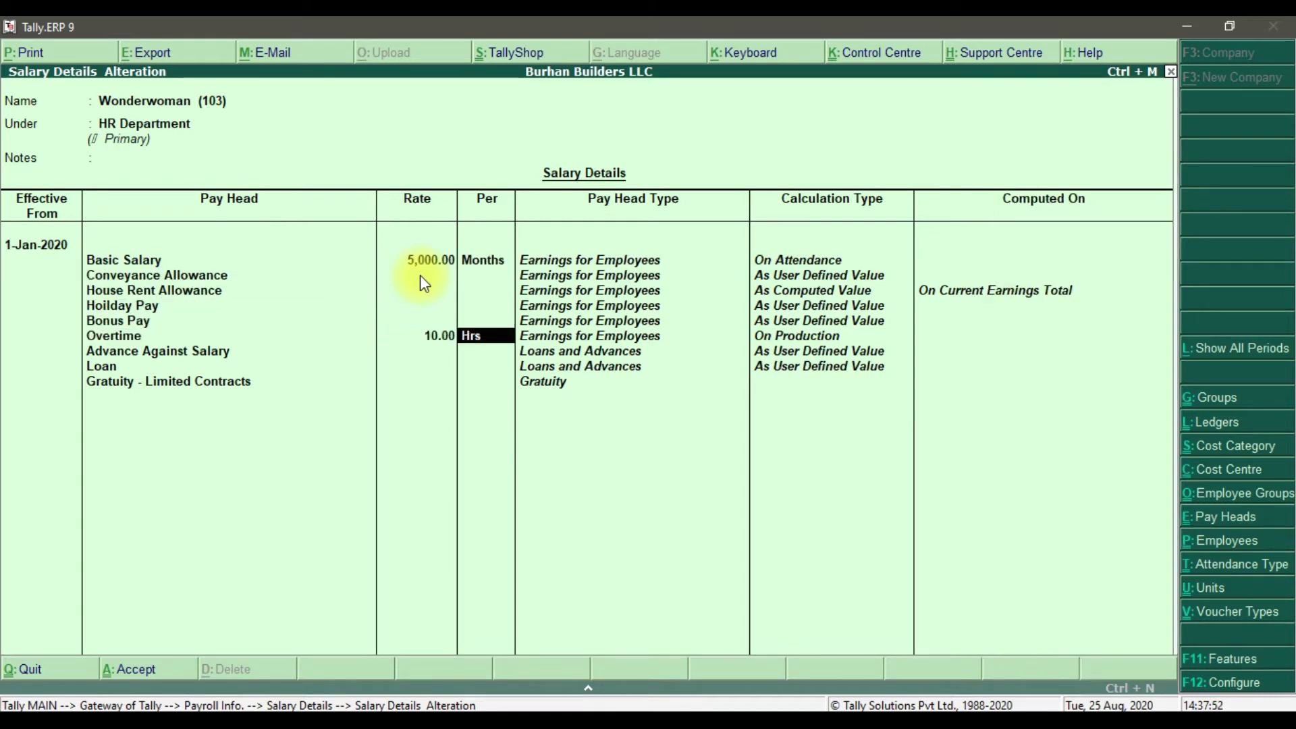
Step: Keep the advance, loan and gratuity pay heads without rates and accept the HR Department employee's salary details
key("Return")
key("Return")
key("Return")
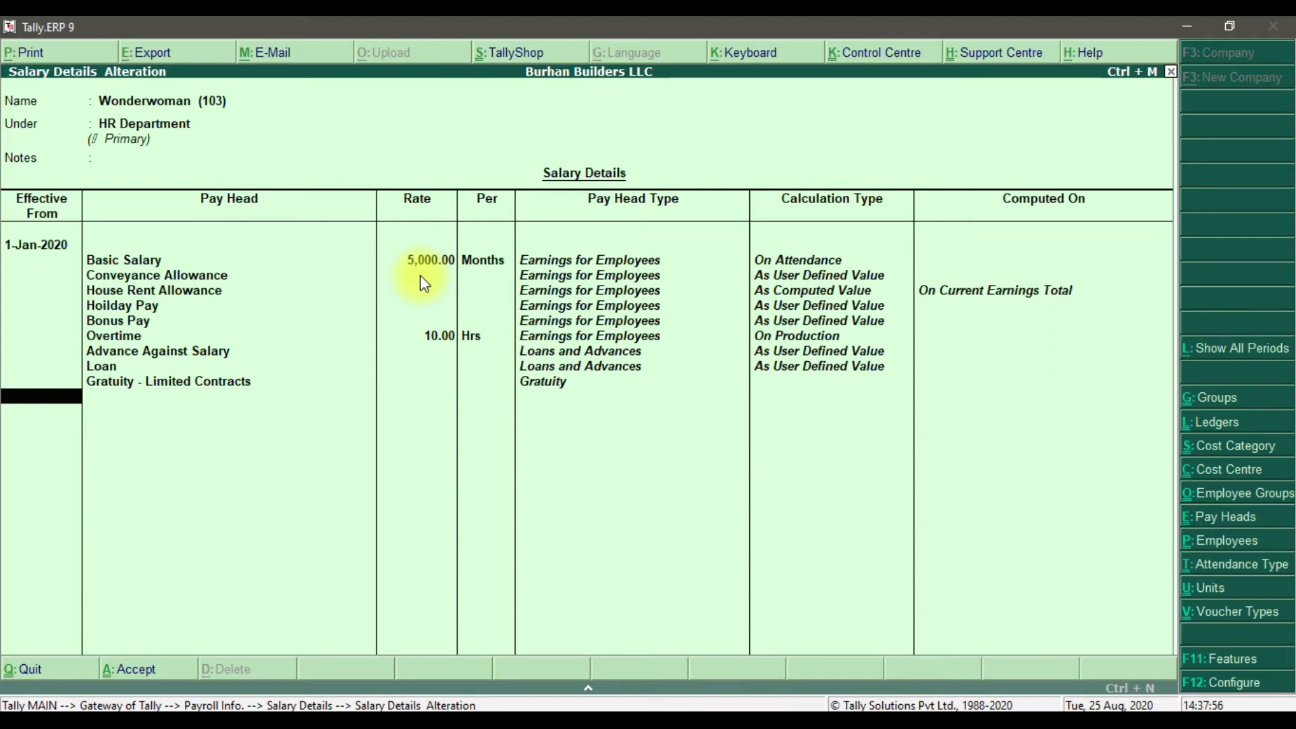
key("Return")
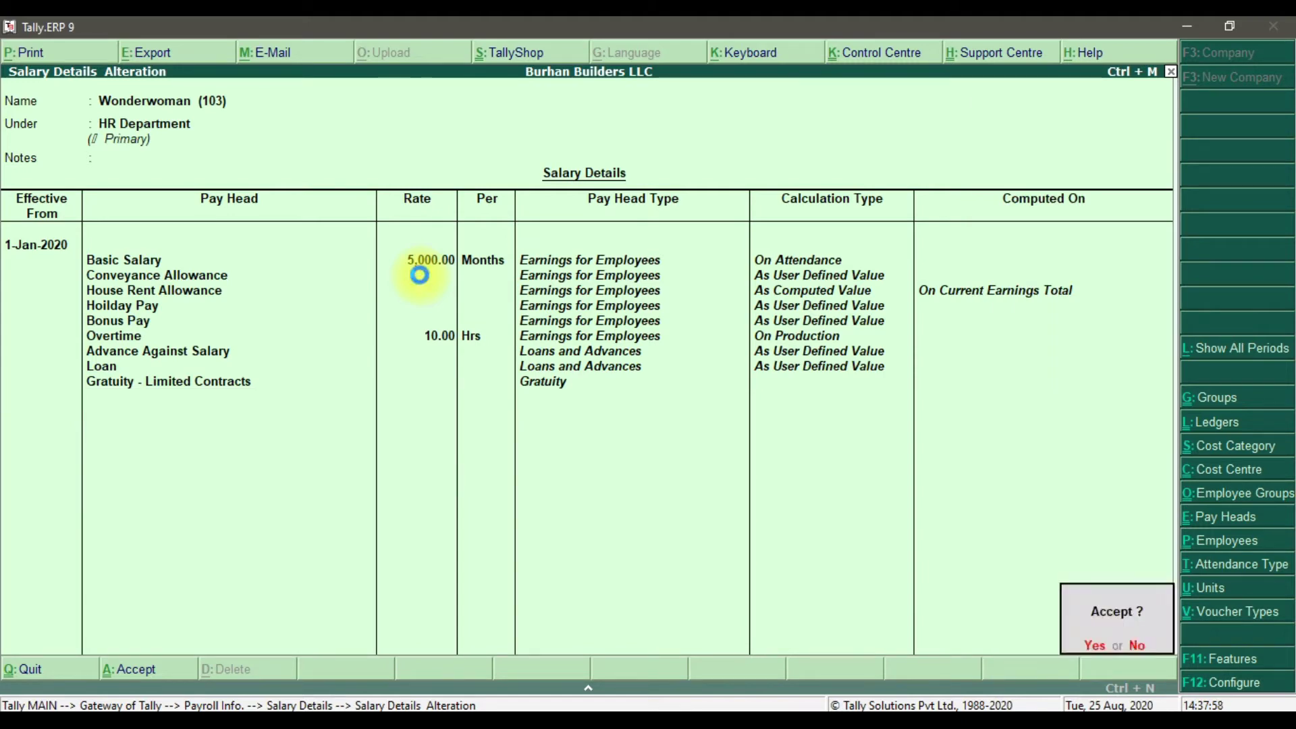
key("Return")
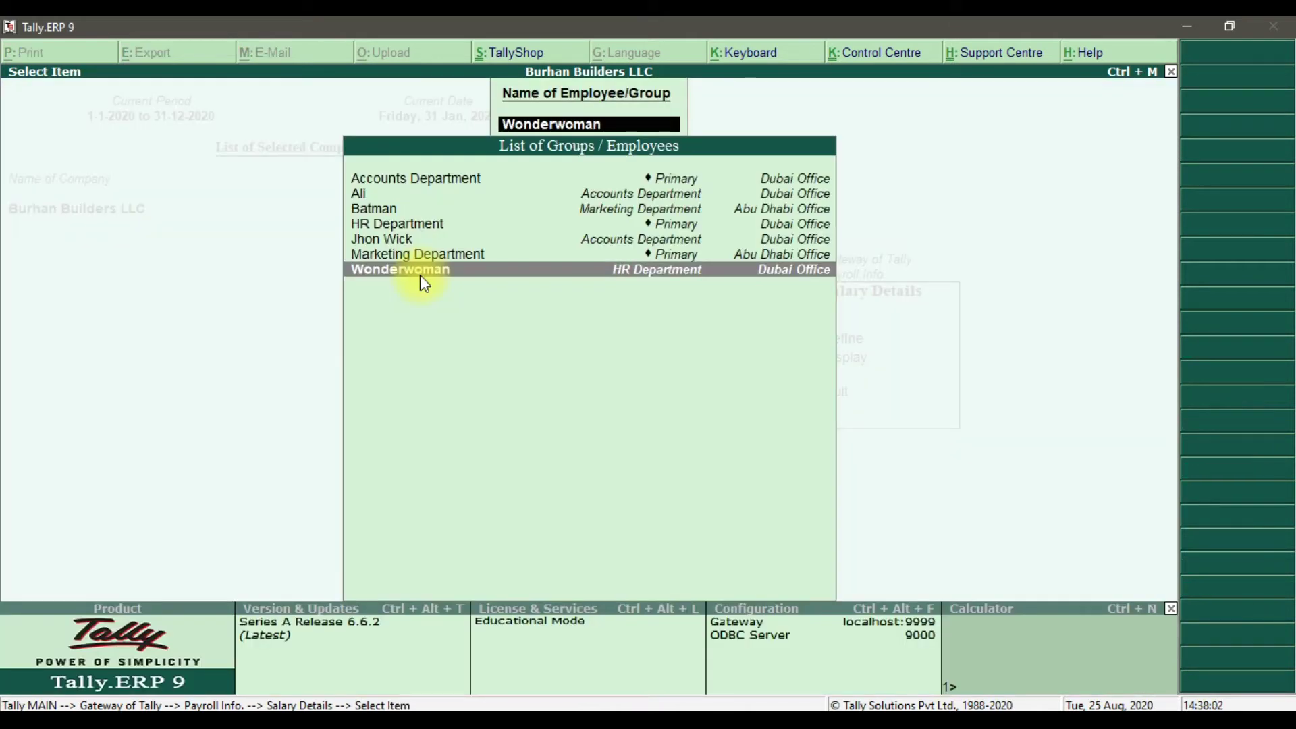
Step: Leave the salary details definition for the Gateway of Tally and start a new Payroll voucher
key("BackSpace")
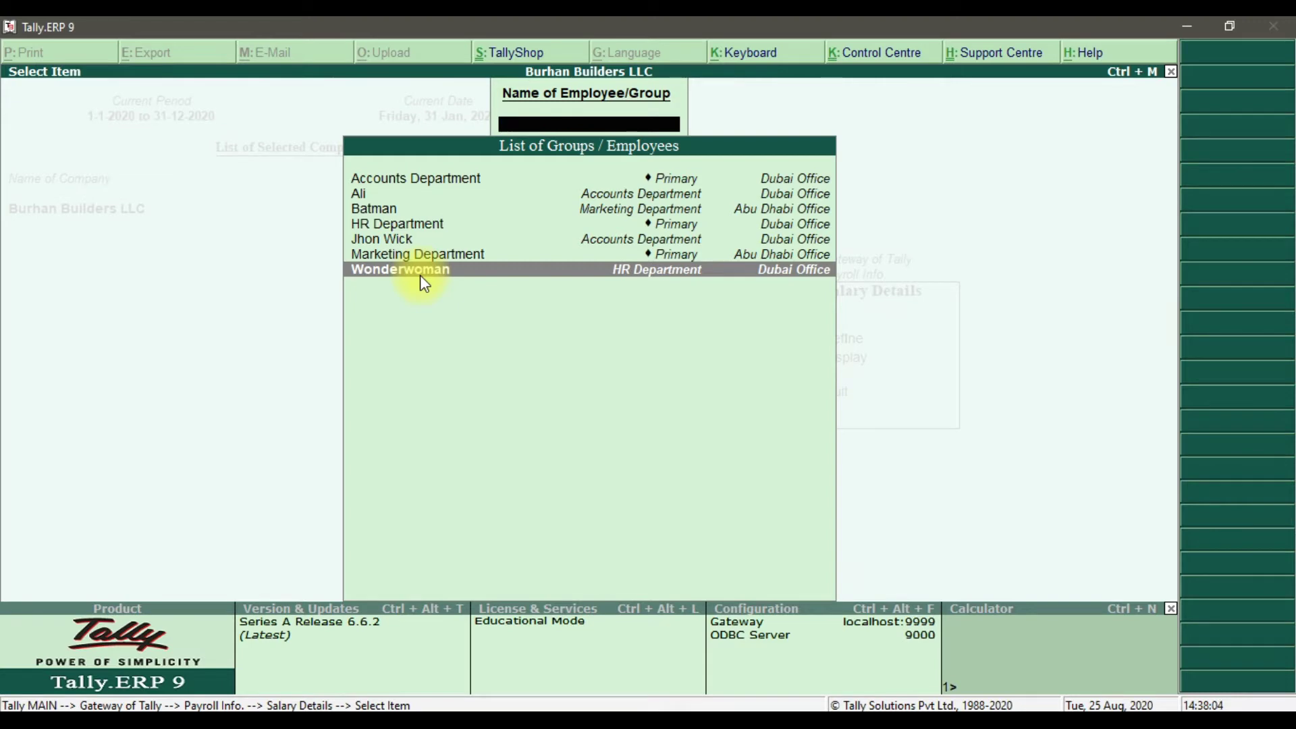
key("Escape")
key("Escape")
key("Escape")
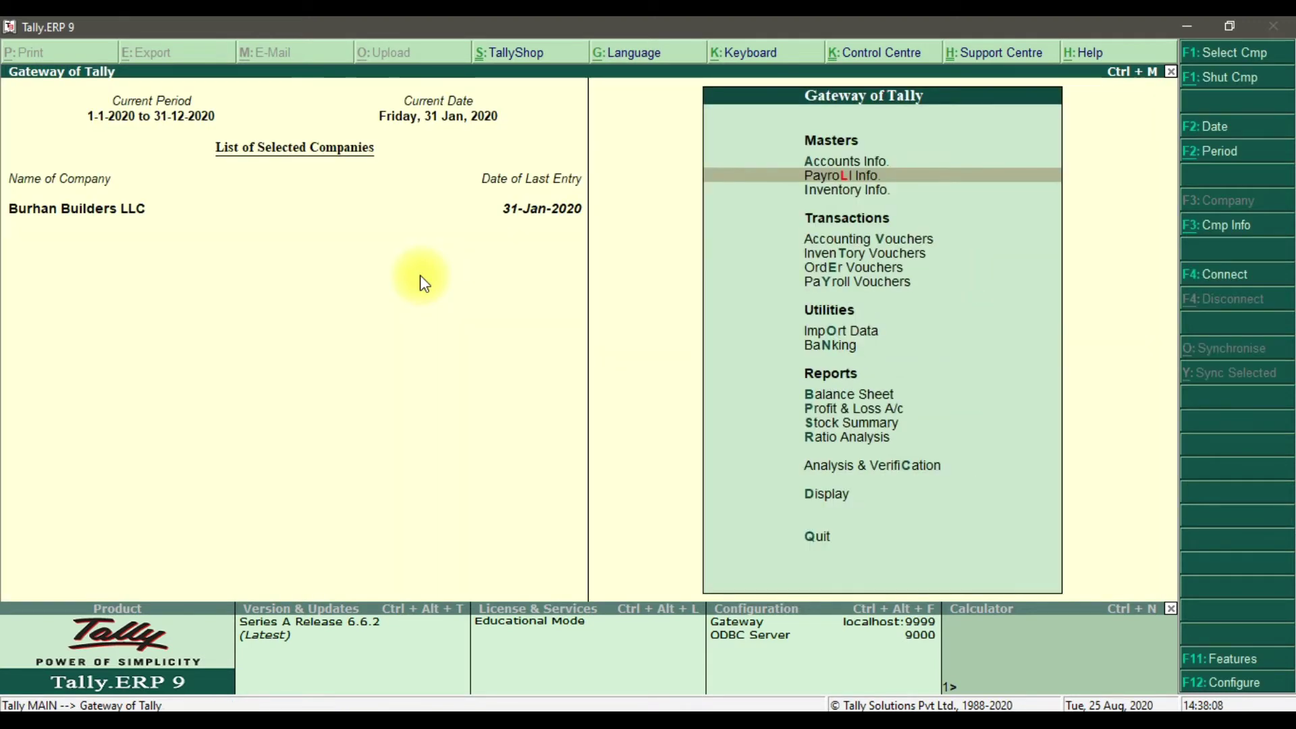
left_click(845, 289)
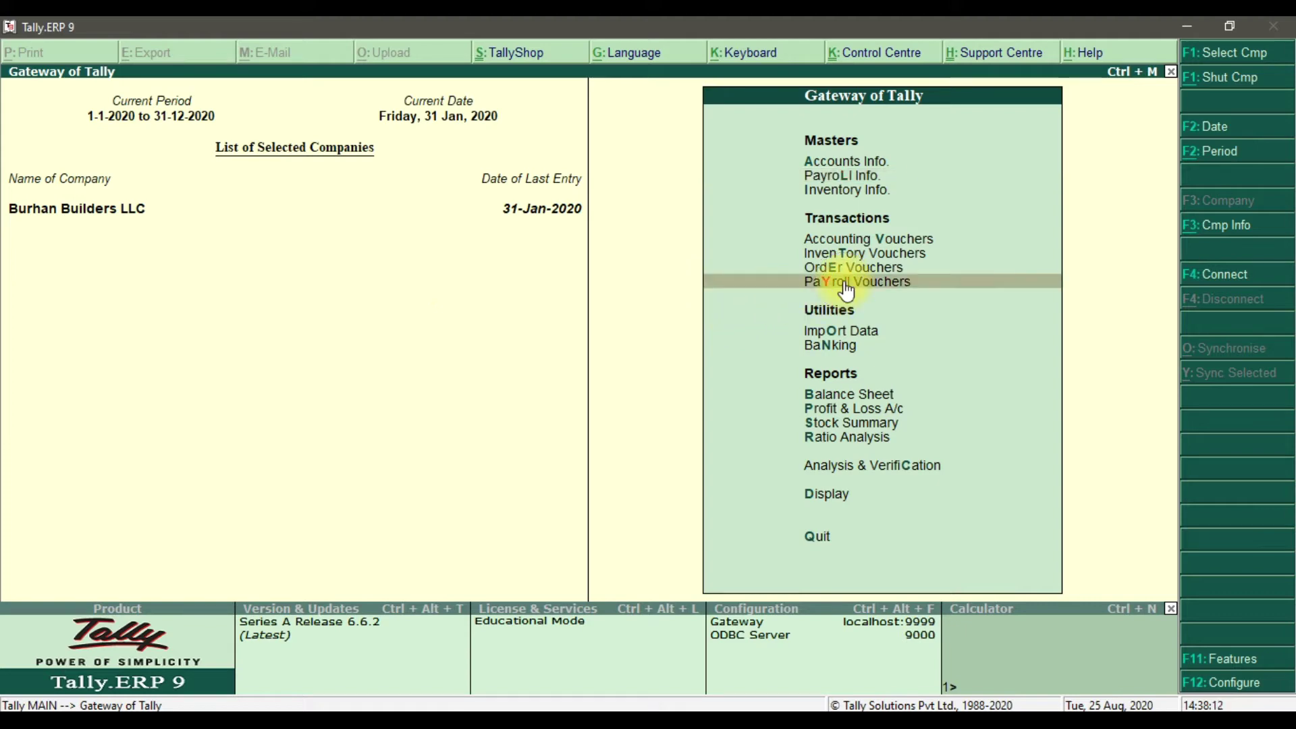
left_click(846, 289)
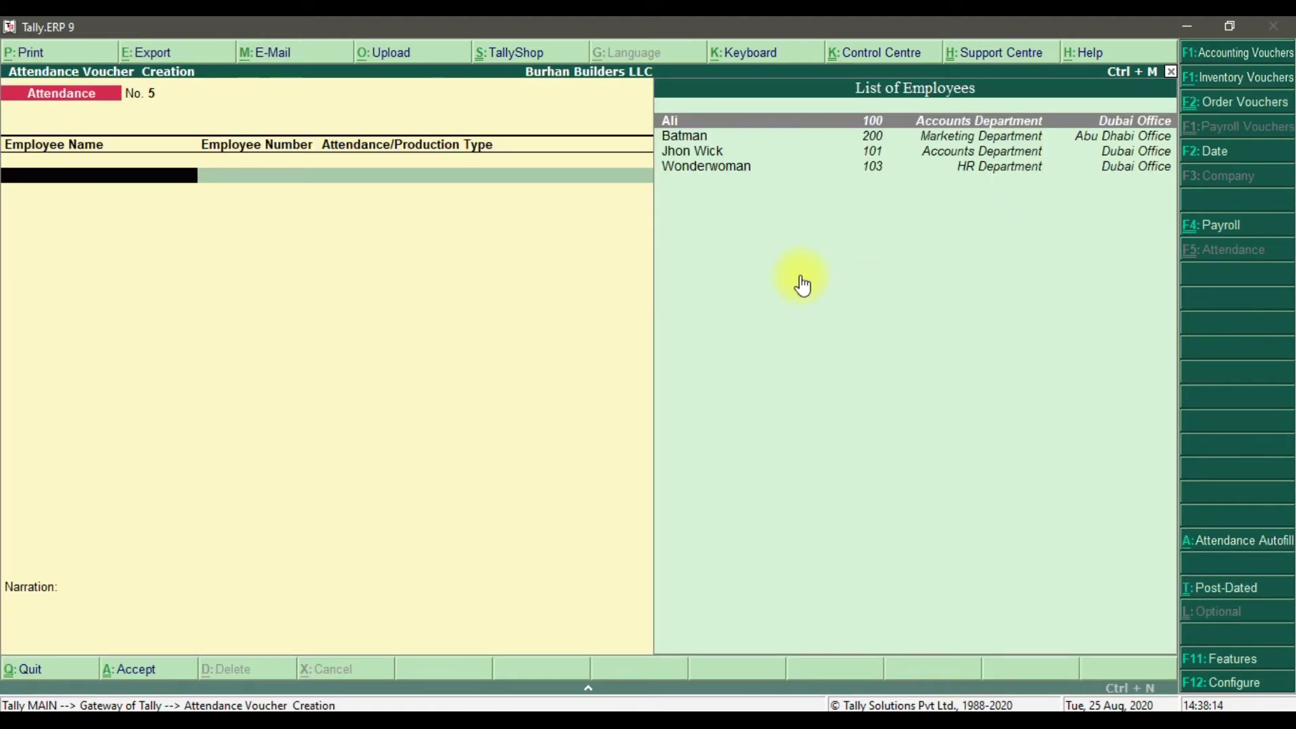
left_click(1214, 230)
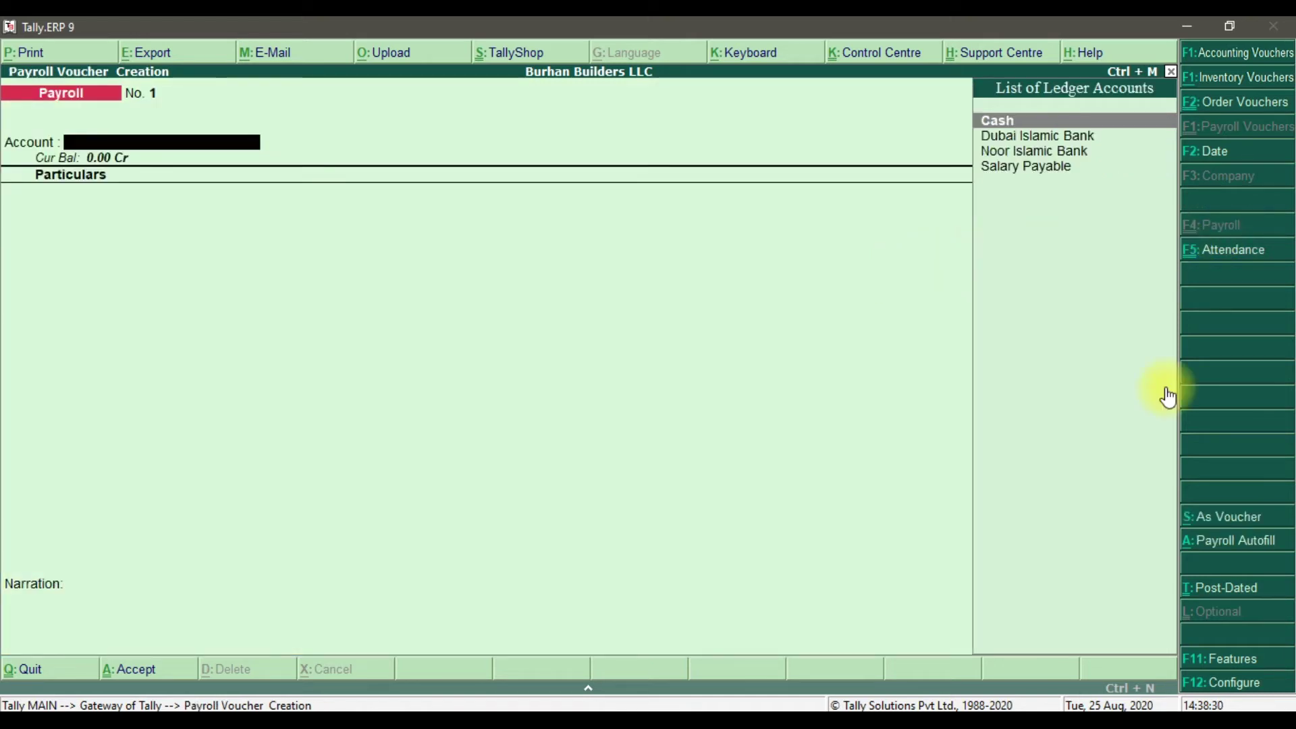
Step: Start Payroll Autofill with the User Defined process for the period 1-1-2020 to 31-1-2020
left_click(1209, 548)
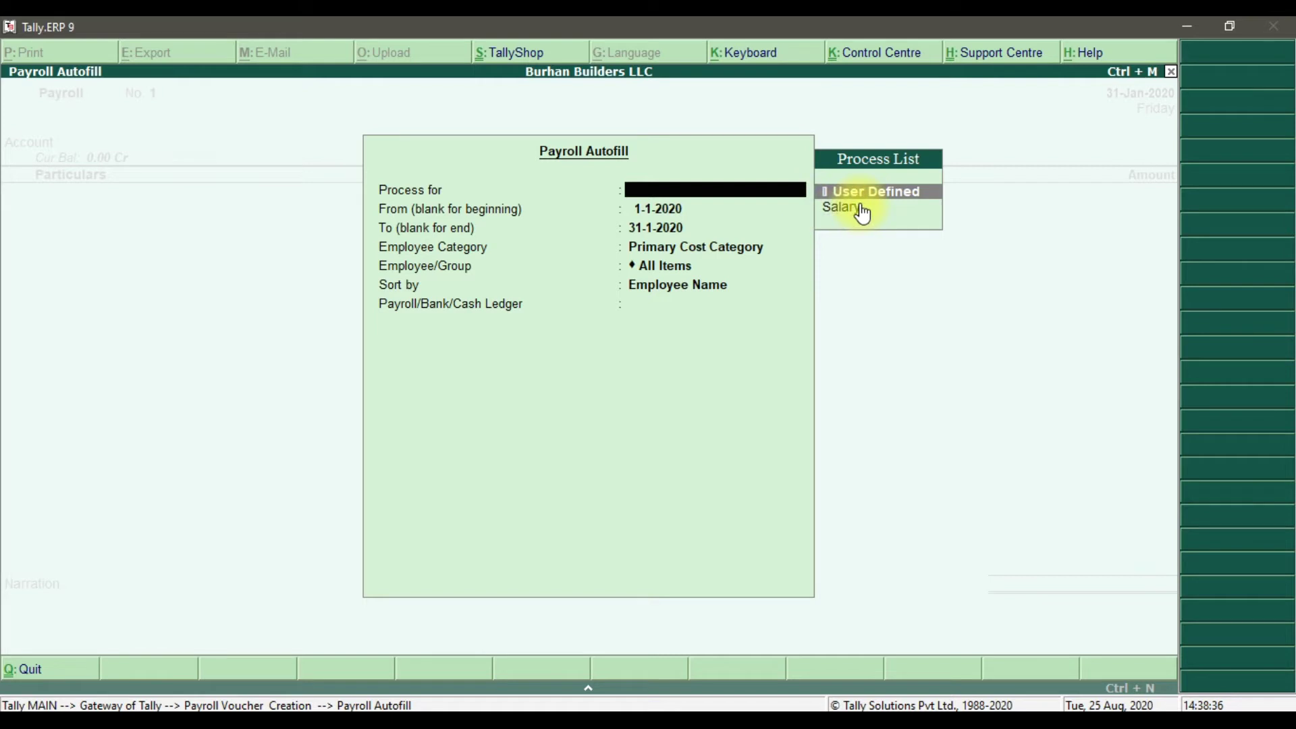
key("Return")
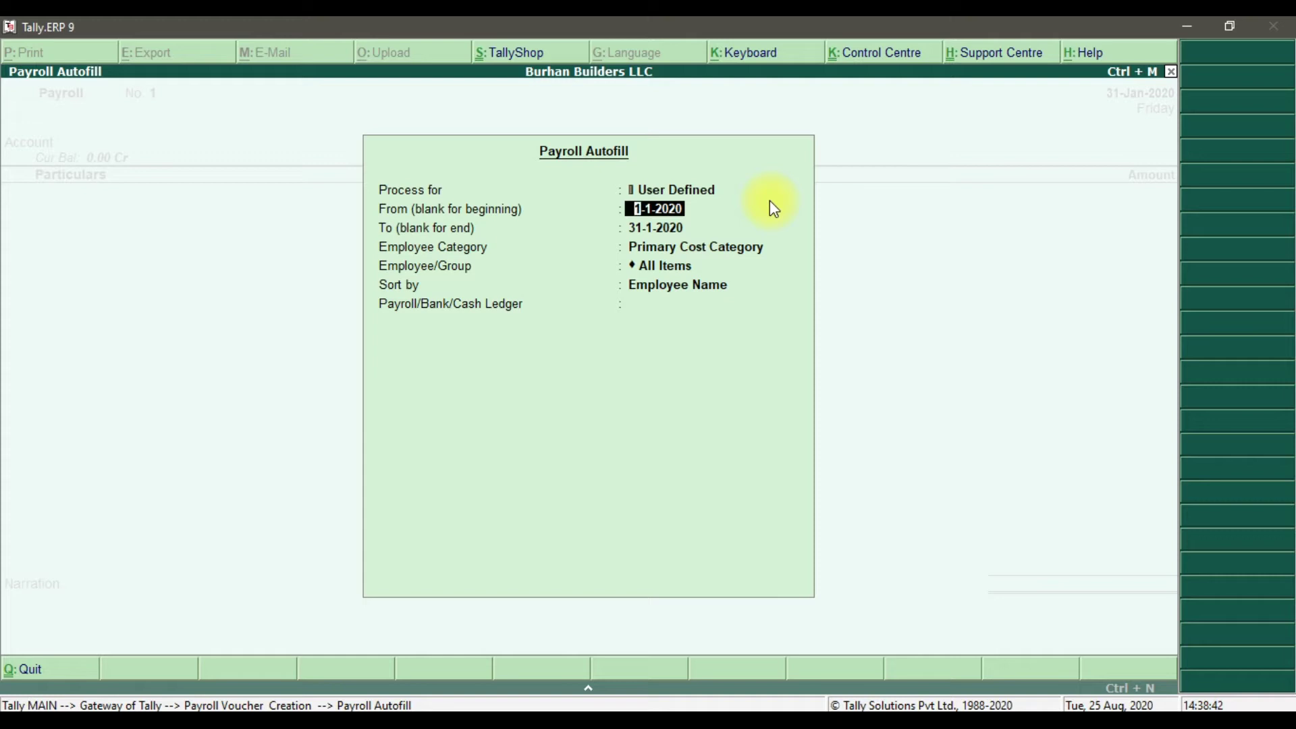
key("Return")
key("Return")
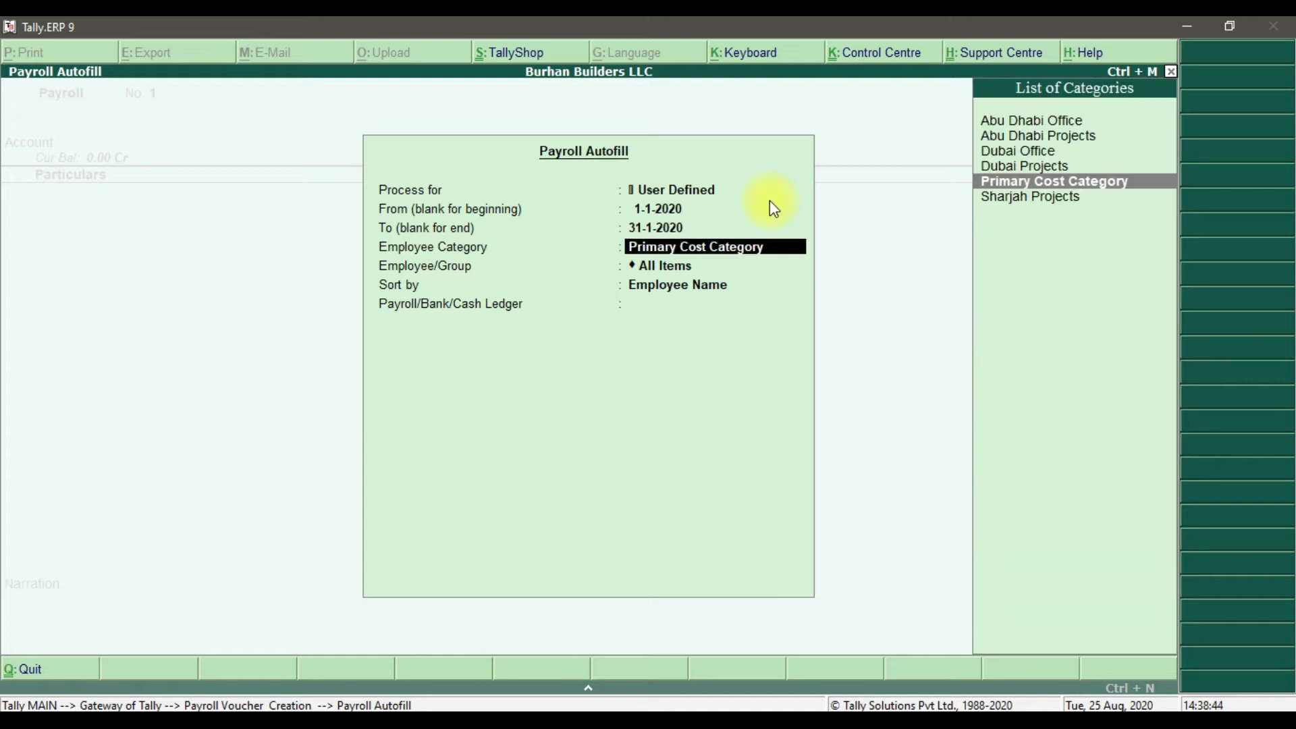
Step: Autofill the voucher for the Dubai Office category's Accounts Department, sorted by Employee Name, with Salary Payable as the ledger
left_click(1033, 150)
left_click(1037, 152)
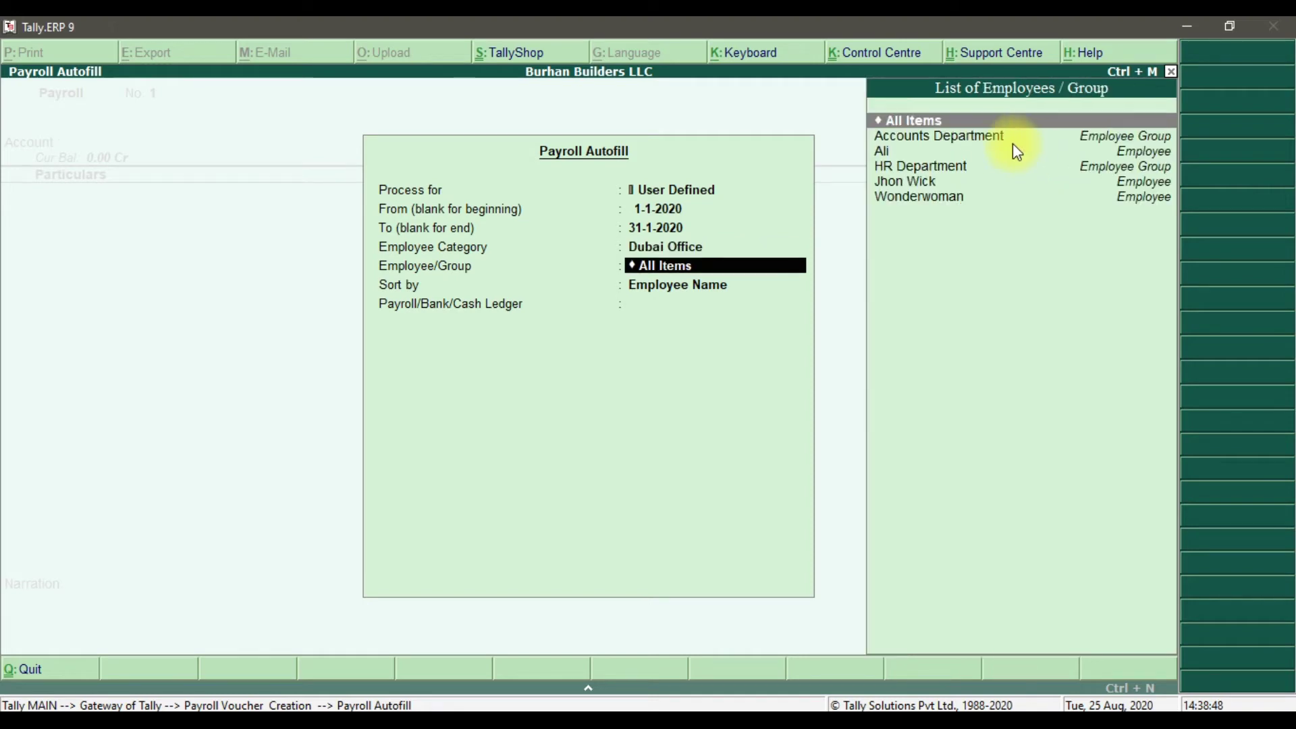
left_click(990, 137)
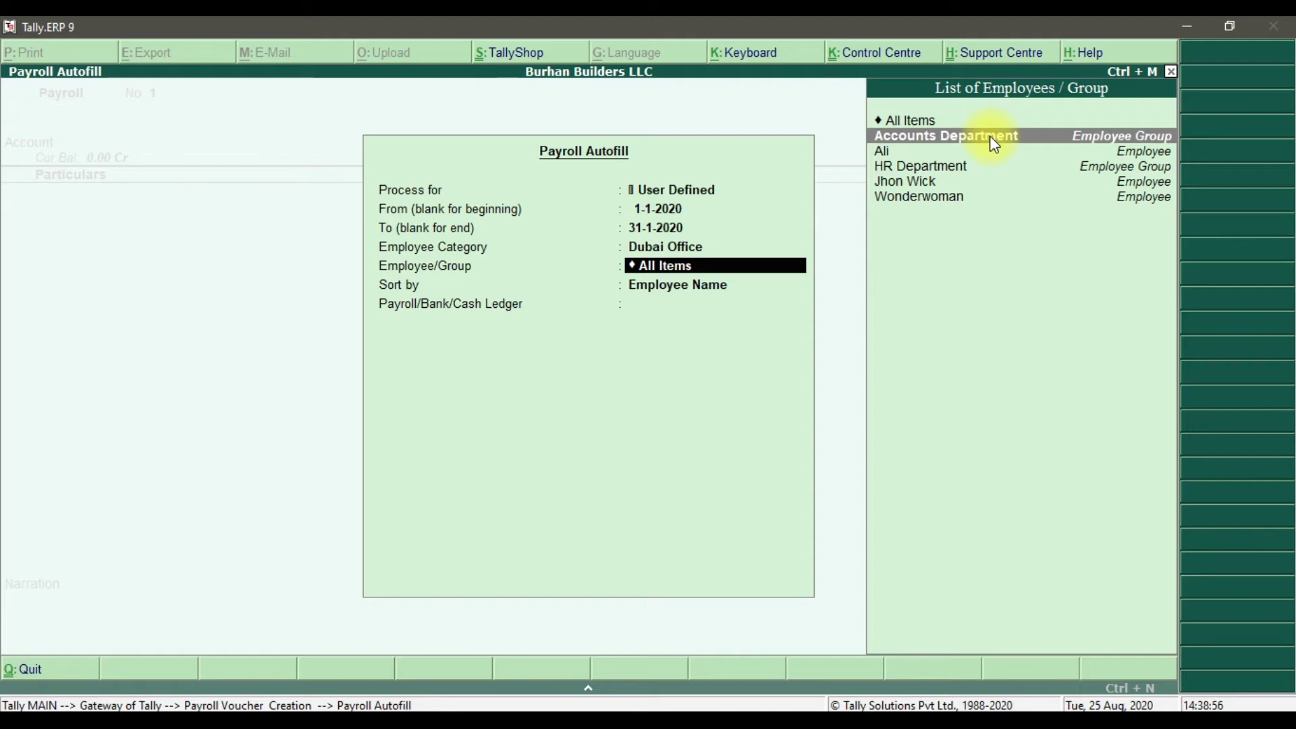
key("Return")
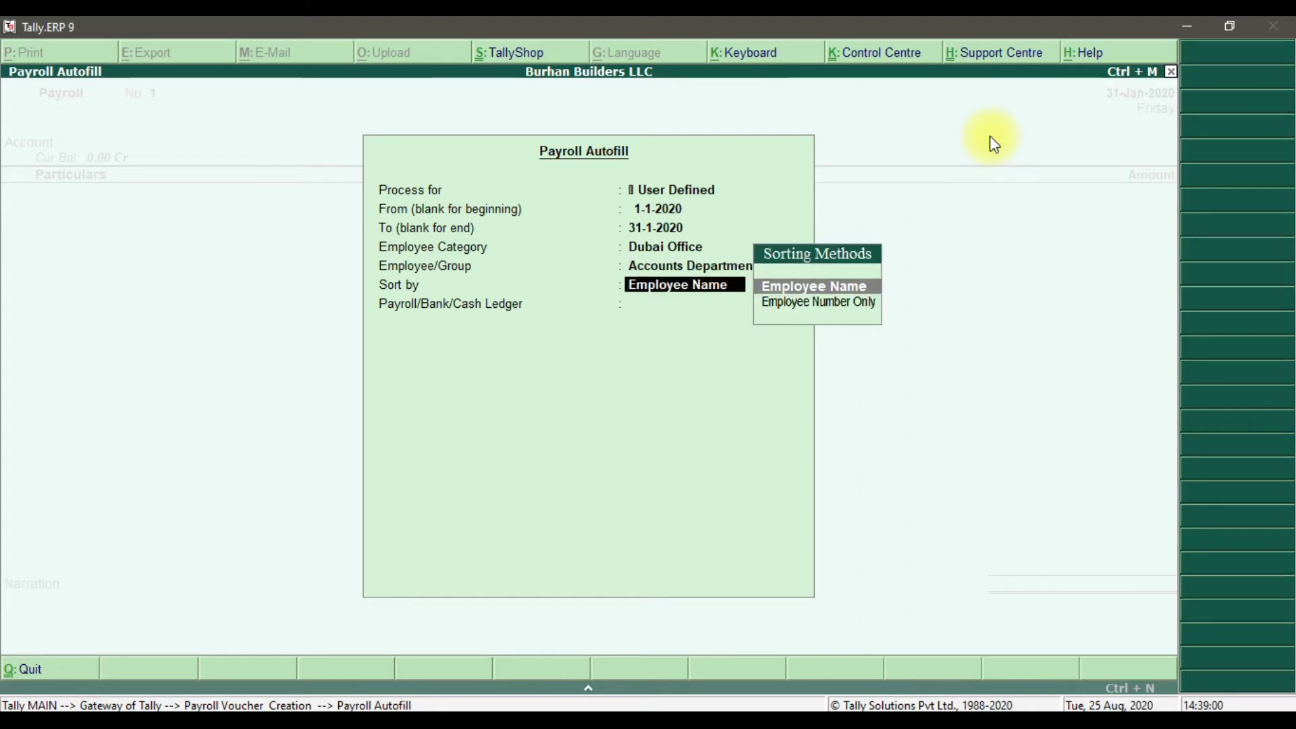
key("Return")
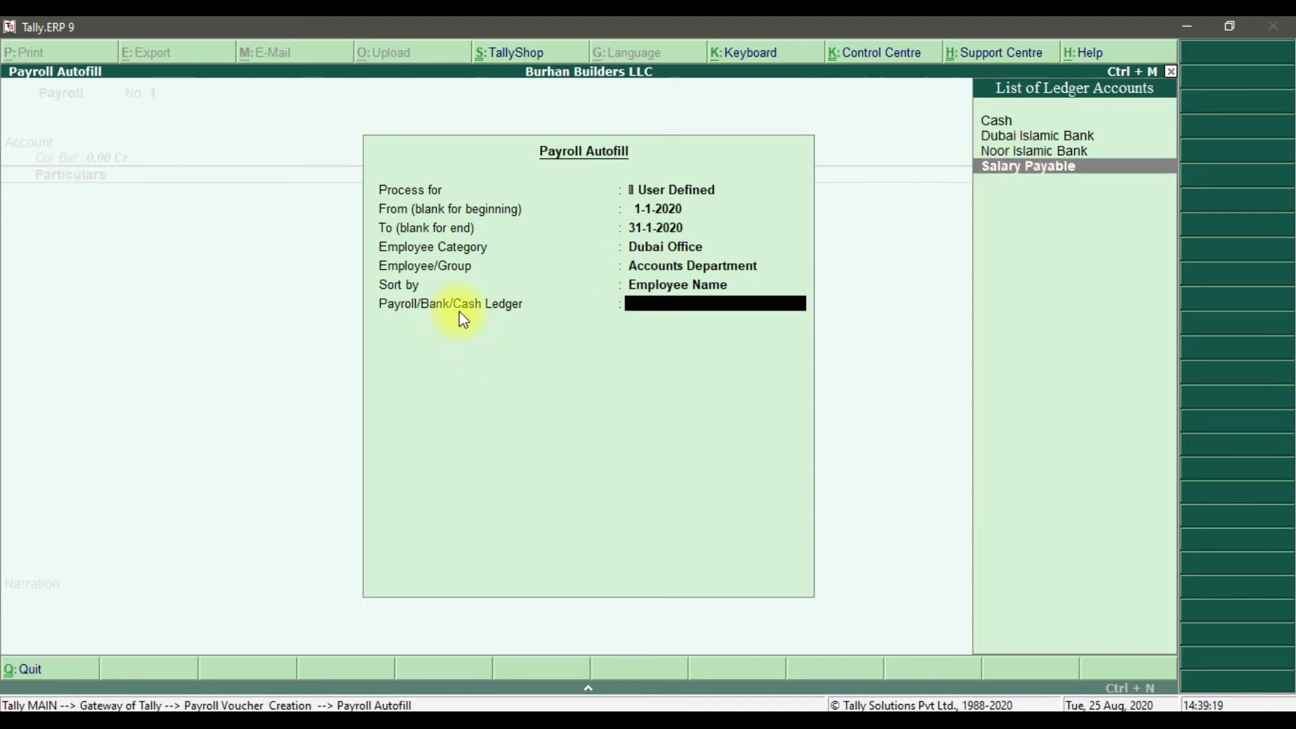
left_click(1029, 168)
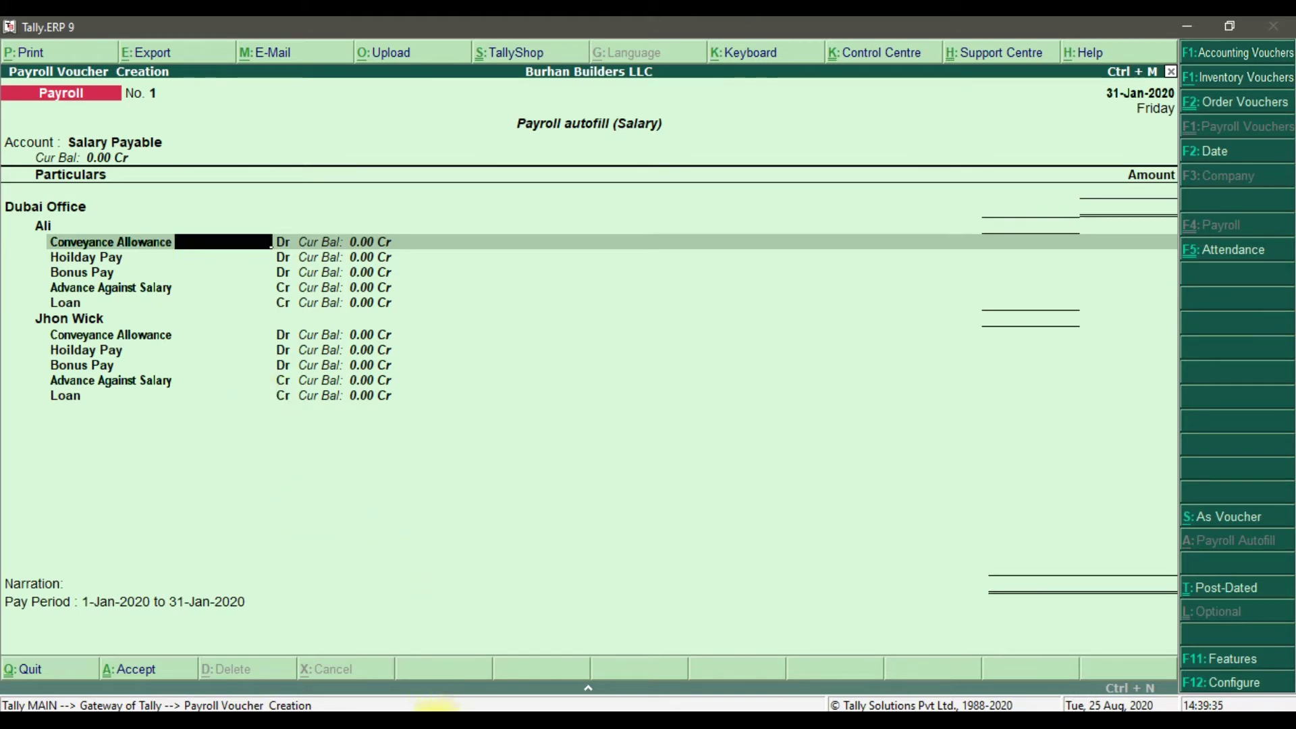
Step: Look up the Conveyance Allowance and Loan amounts of the Accounts Department employee on slide 33 in PowerPoint
left_click(435, 705)
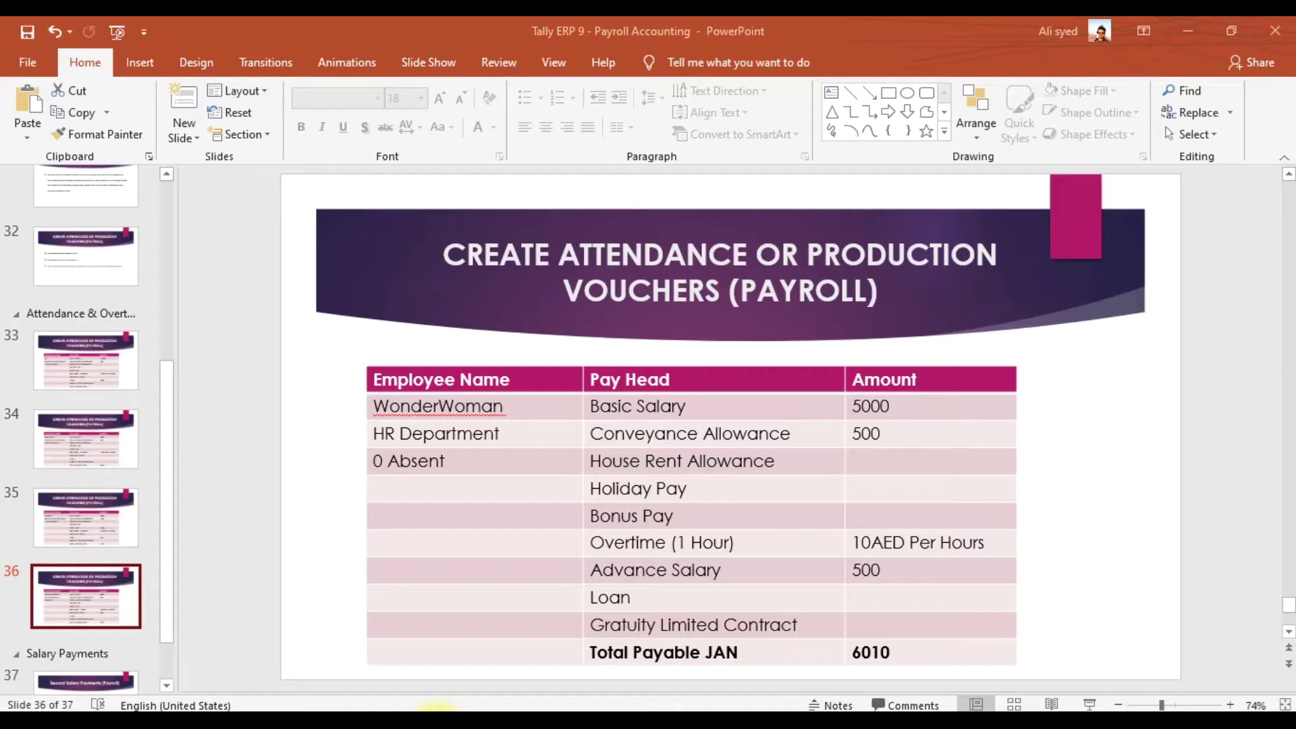
left_click(105, 382)
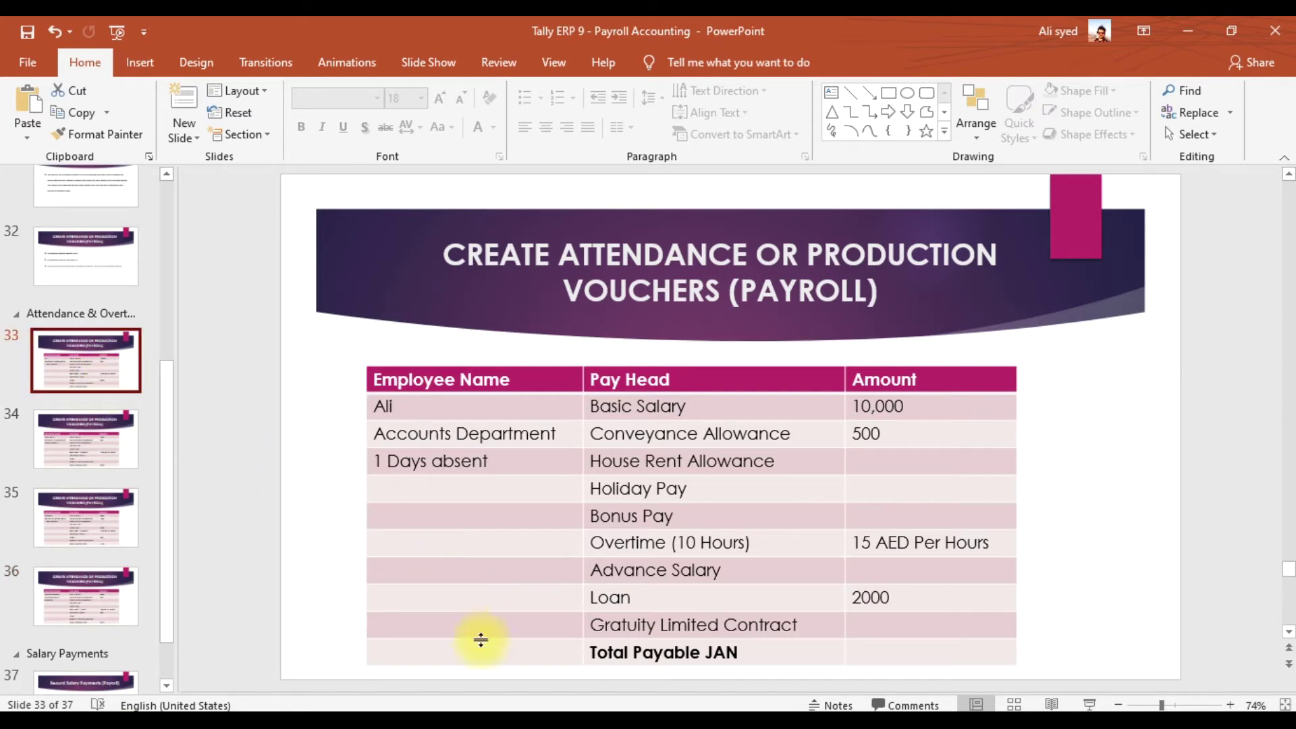
left_click(899, 436)
left_click(910, 598)
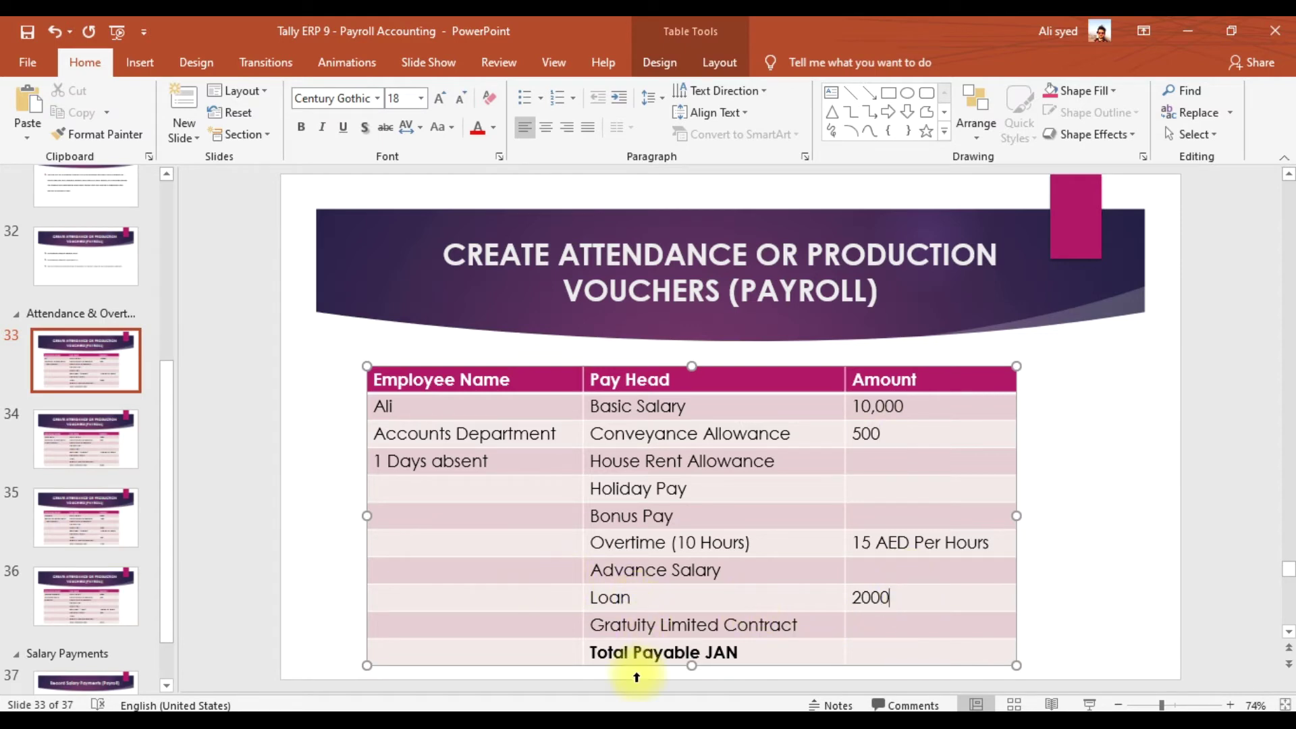
Step: Back in Tally.ERP 9, enter a Conveyance Allowance of 500 and a Loan of 2000 for the first Accounts Department employee
left_click(618, 716)
type("500")
key("Return")
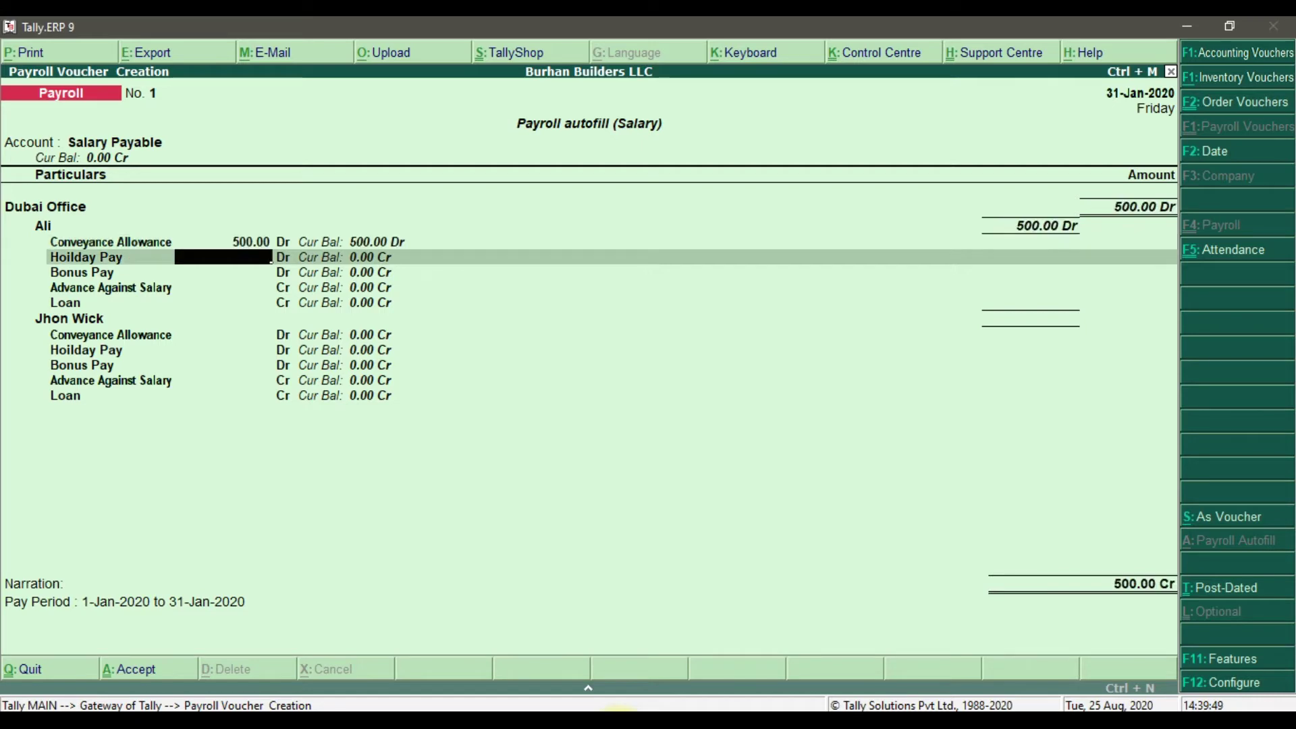
key("Return")
key("Return")
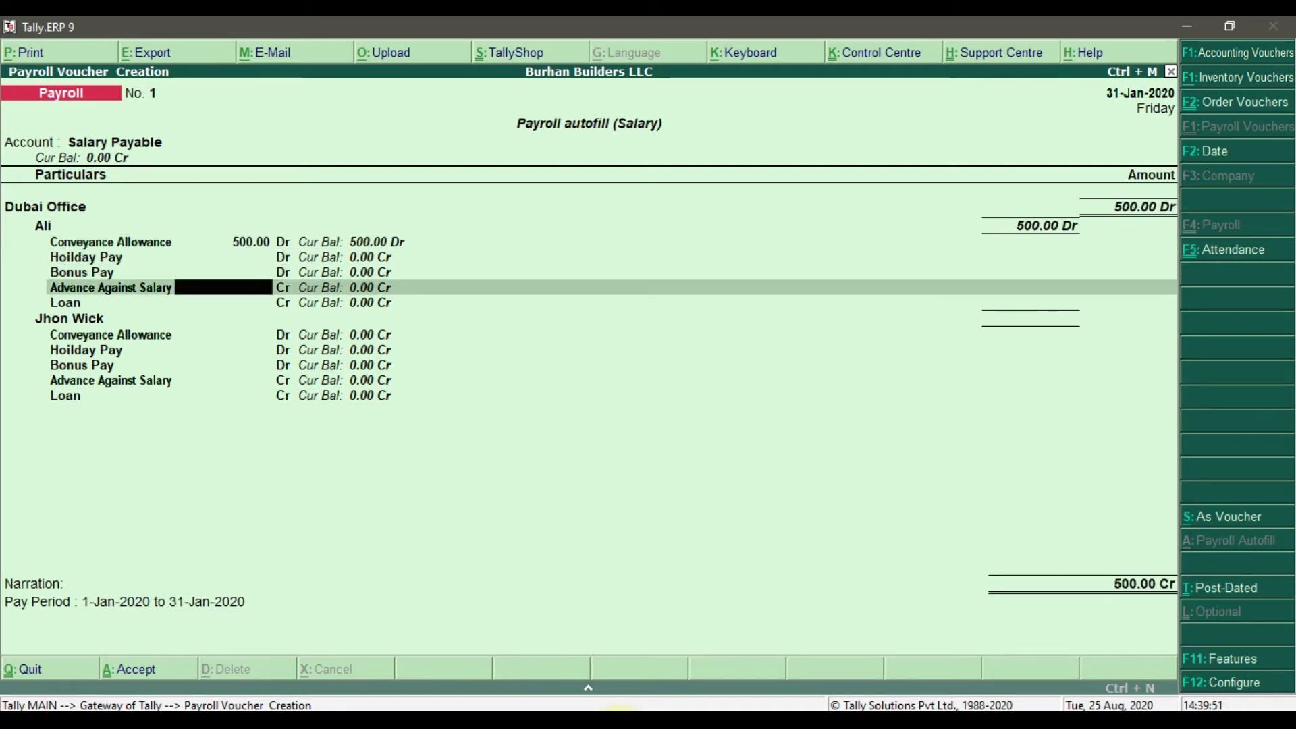
key("Return")
type("2000")
key("Return")
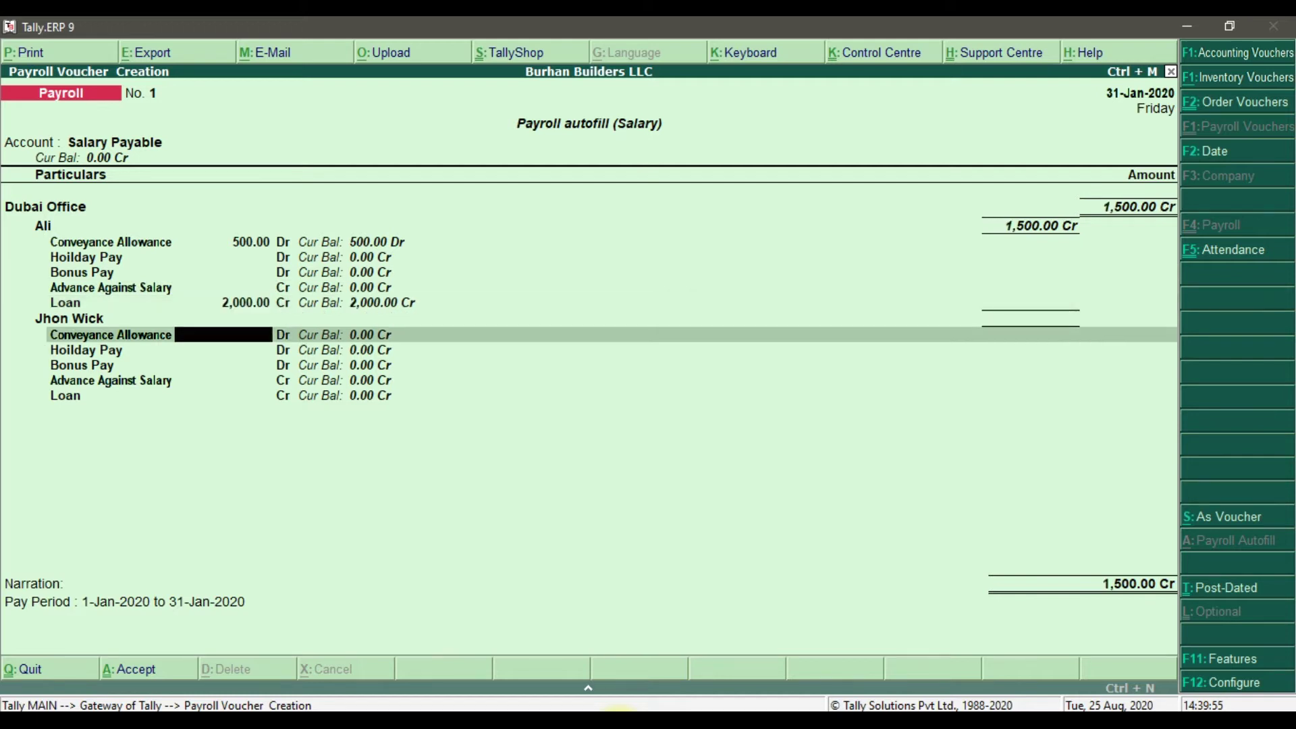
Step: Look up the second Accounts Department employee's Conveyance Allowance and other pay head amounts on slide 34 in PowerPoint
left_click(438, 705)
left_click(86, 436)
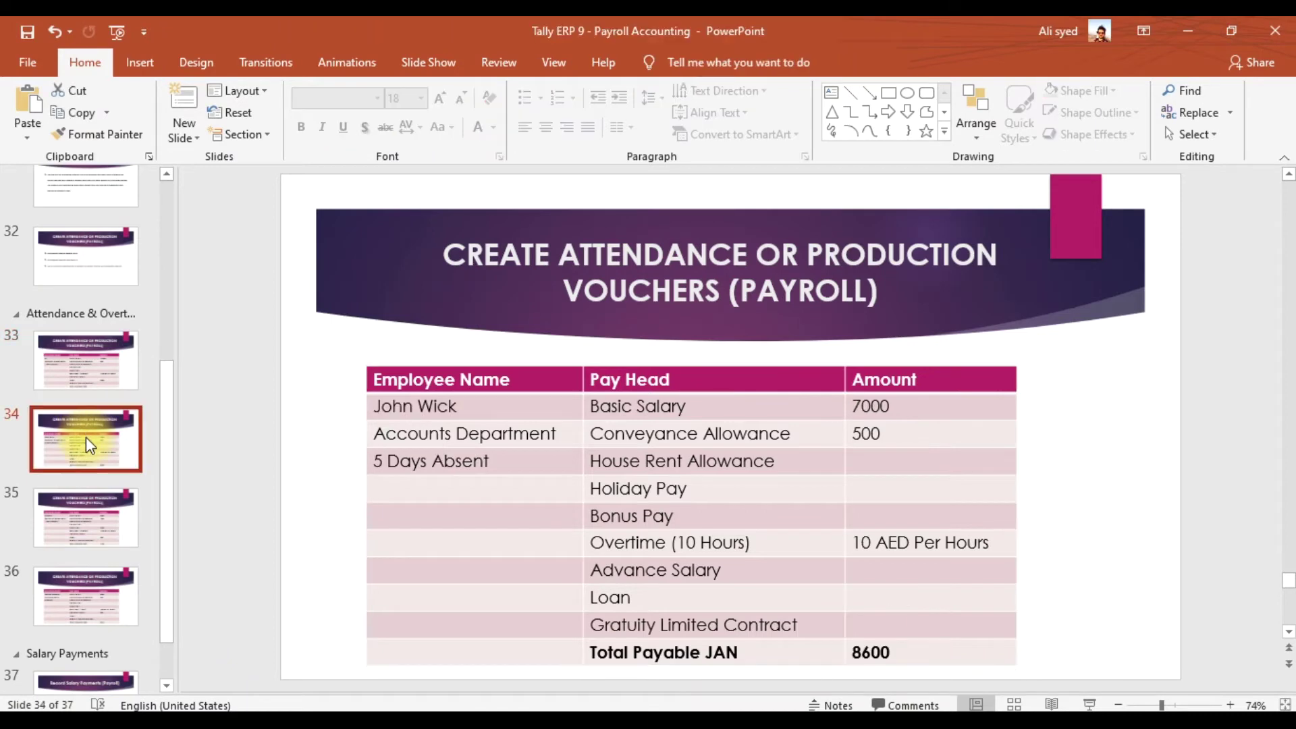
left_click(891, 433)
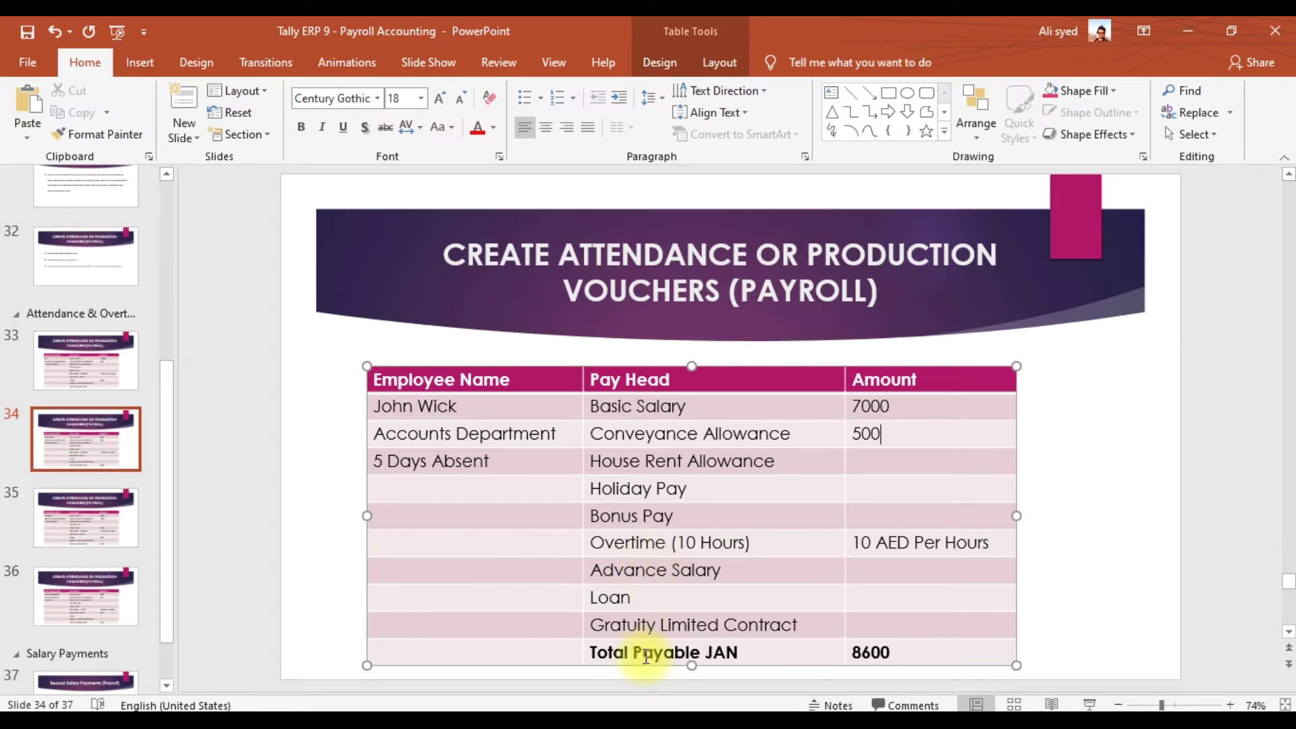
Step: In Tally.ERP 9, enter a Conveyance Allowance of 500 for the second employee, leaving the other pay heads blank, and finish the voucher entry
key("alt+Tab")
type("500")
key("Return")
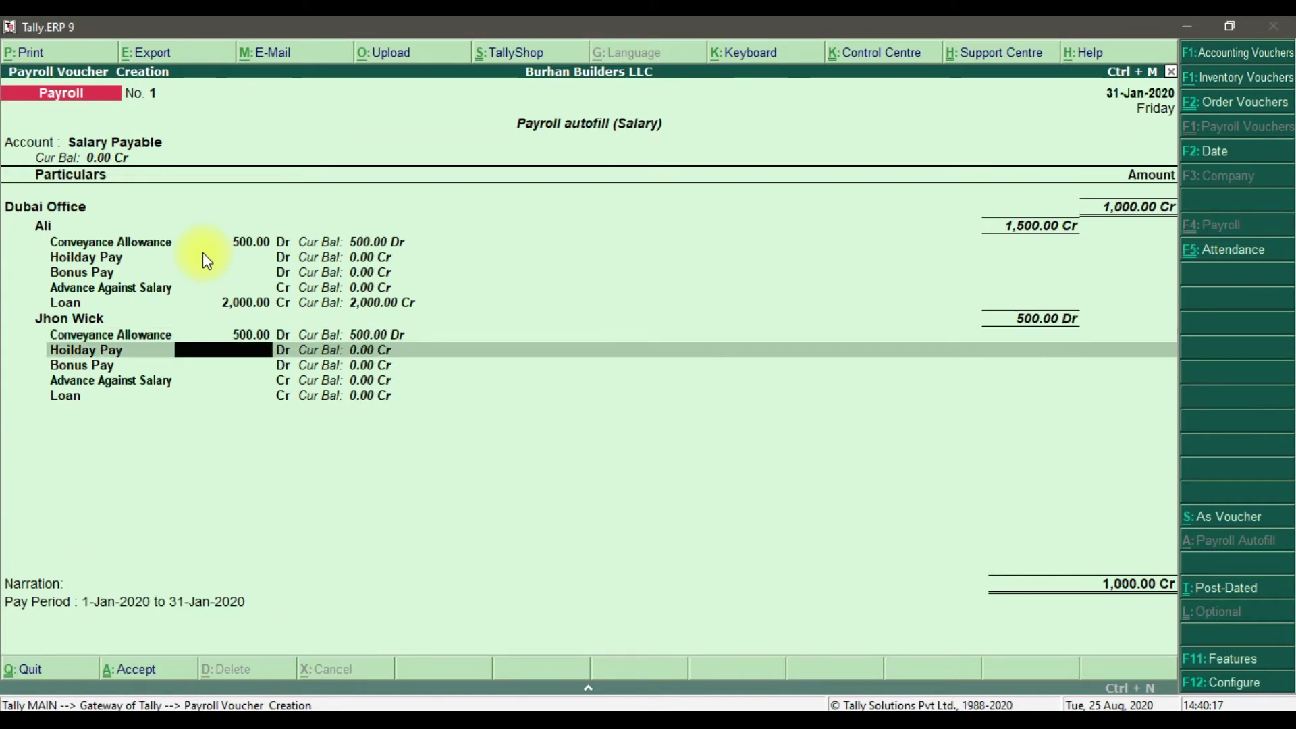
key("Return")
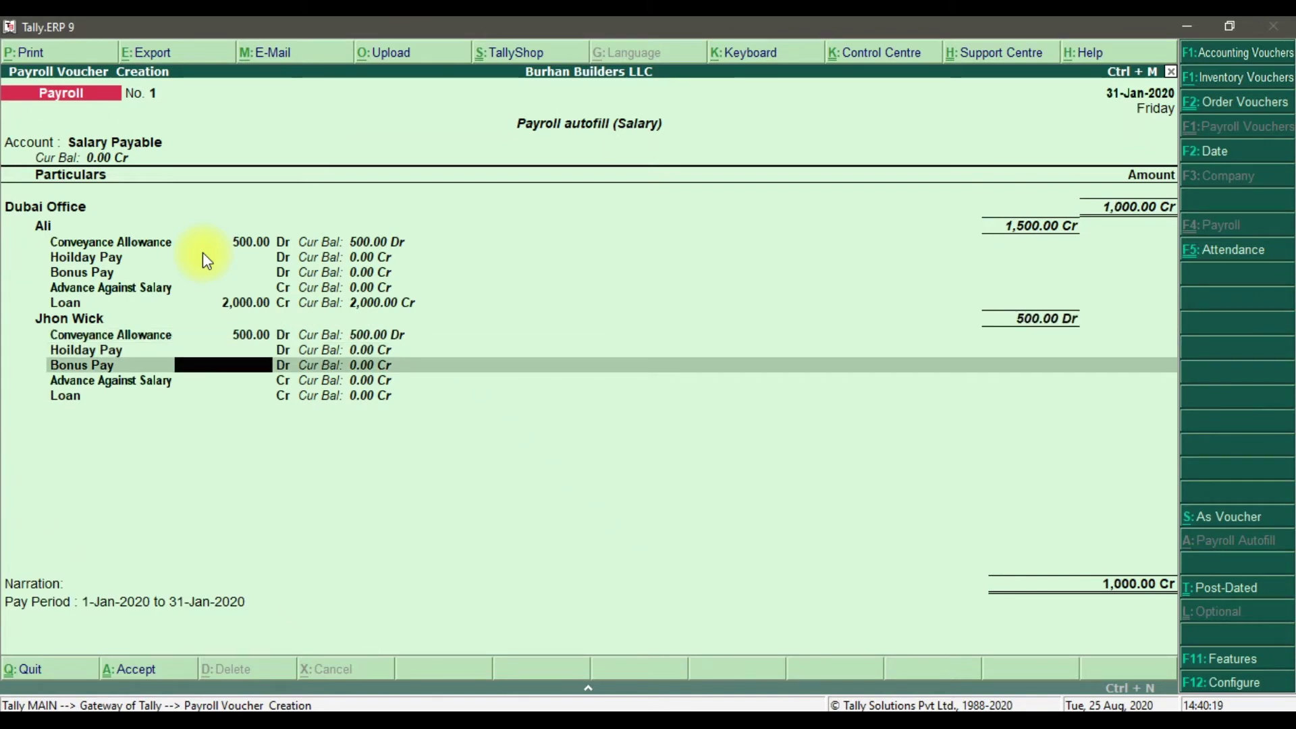
key("Return")
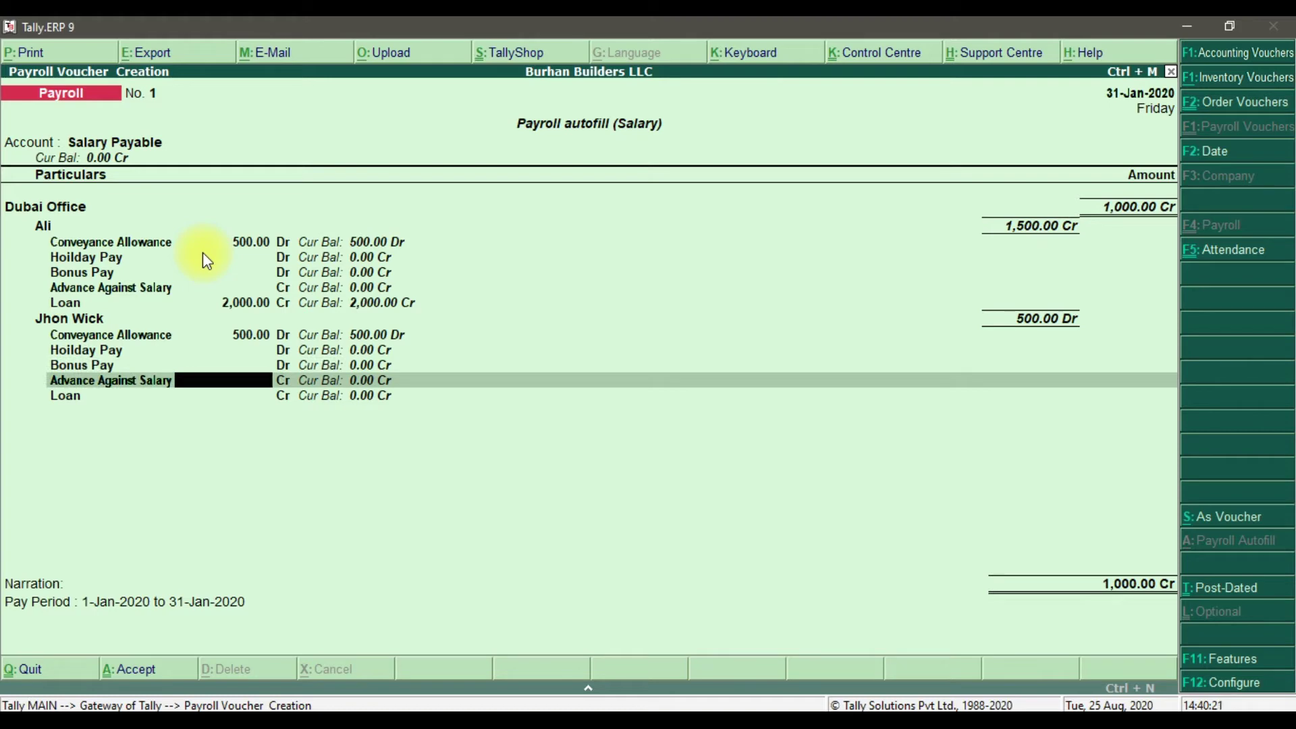
key("Return")
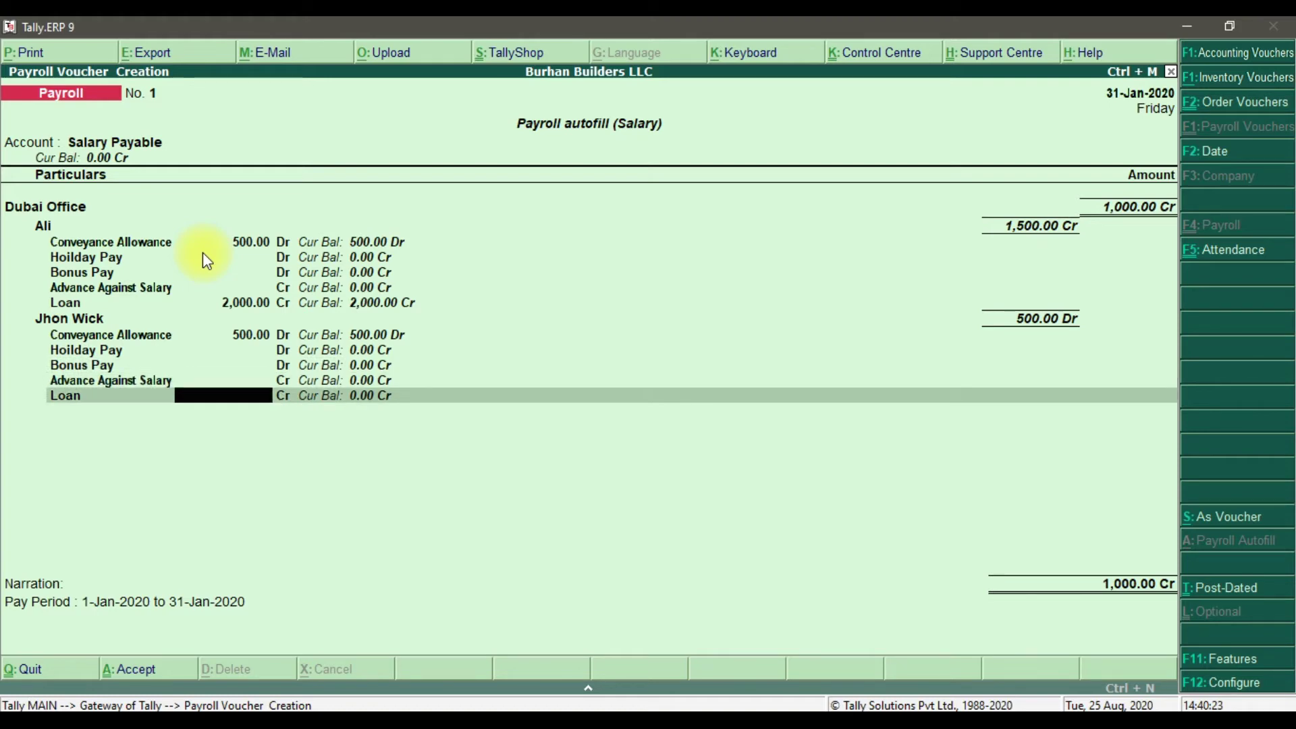
key("Return")
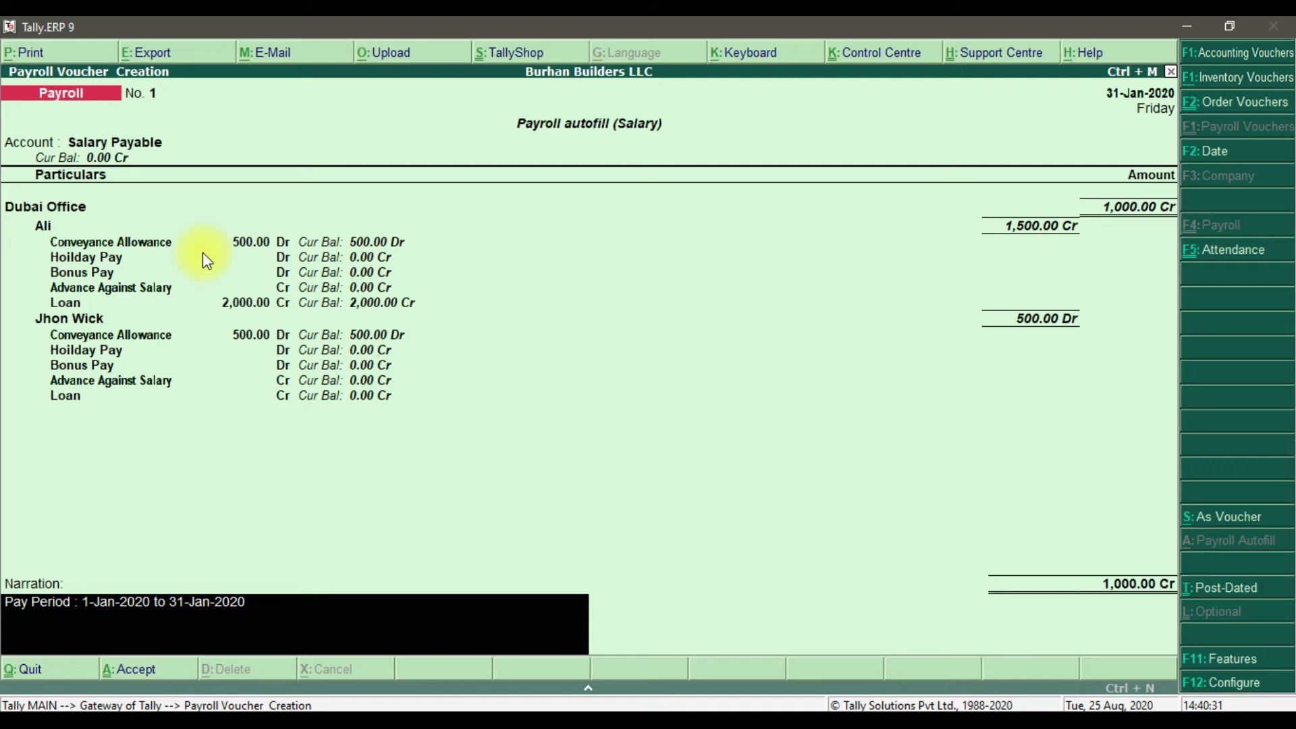
key("Return")
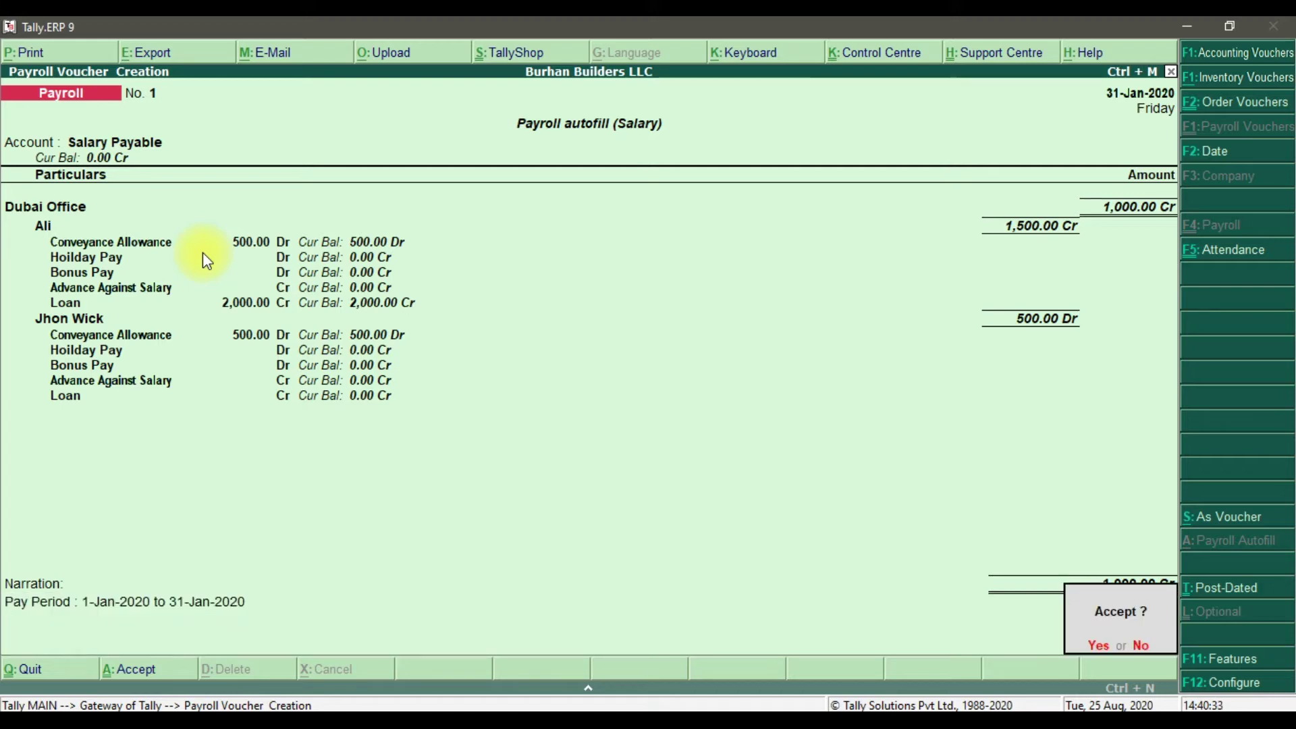
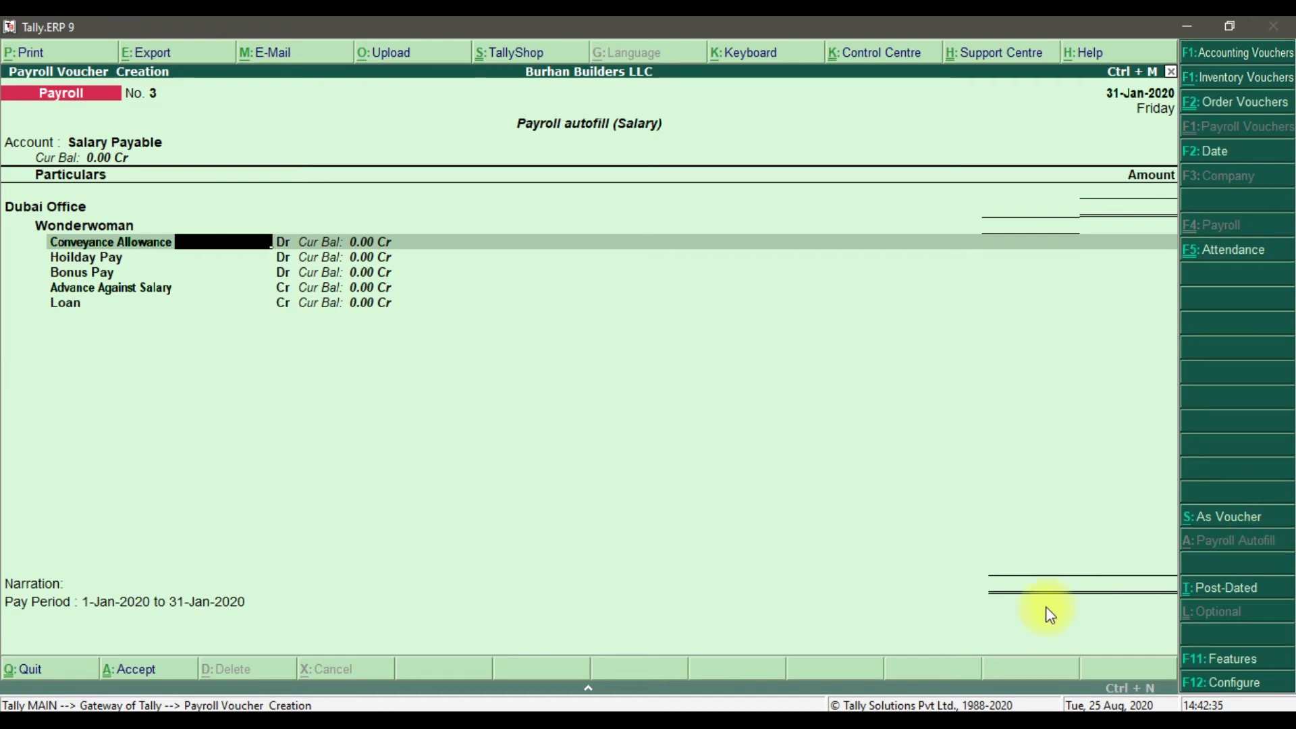
Step: Check slide 36 in PowerPoint, and in Tally.ERP 9 enter the HR Department employee's Conveyance Allowance of 500 and Advance Against Salary of 500
left_click(448, 705)
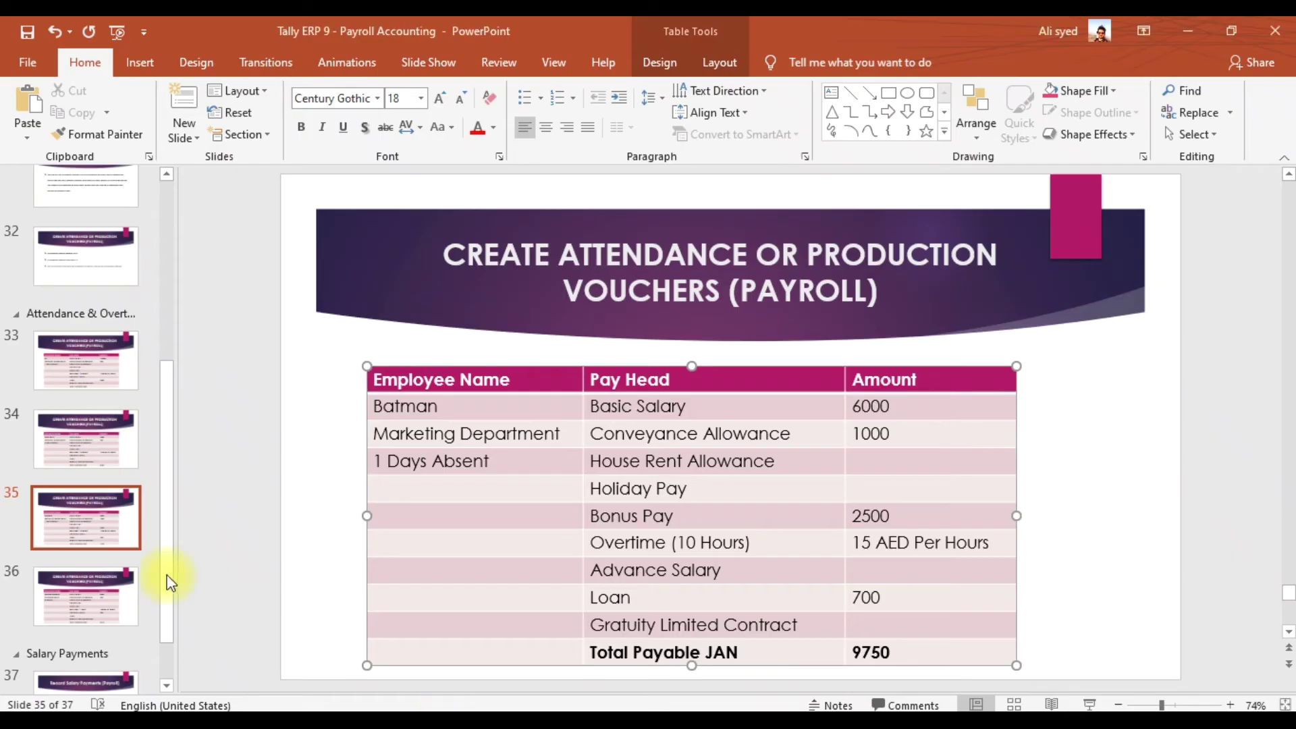
left_click(124, 598)
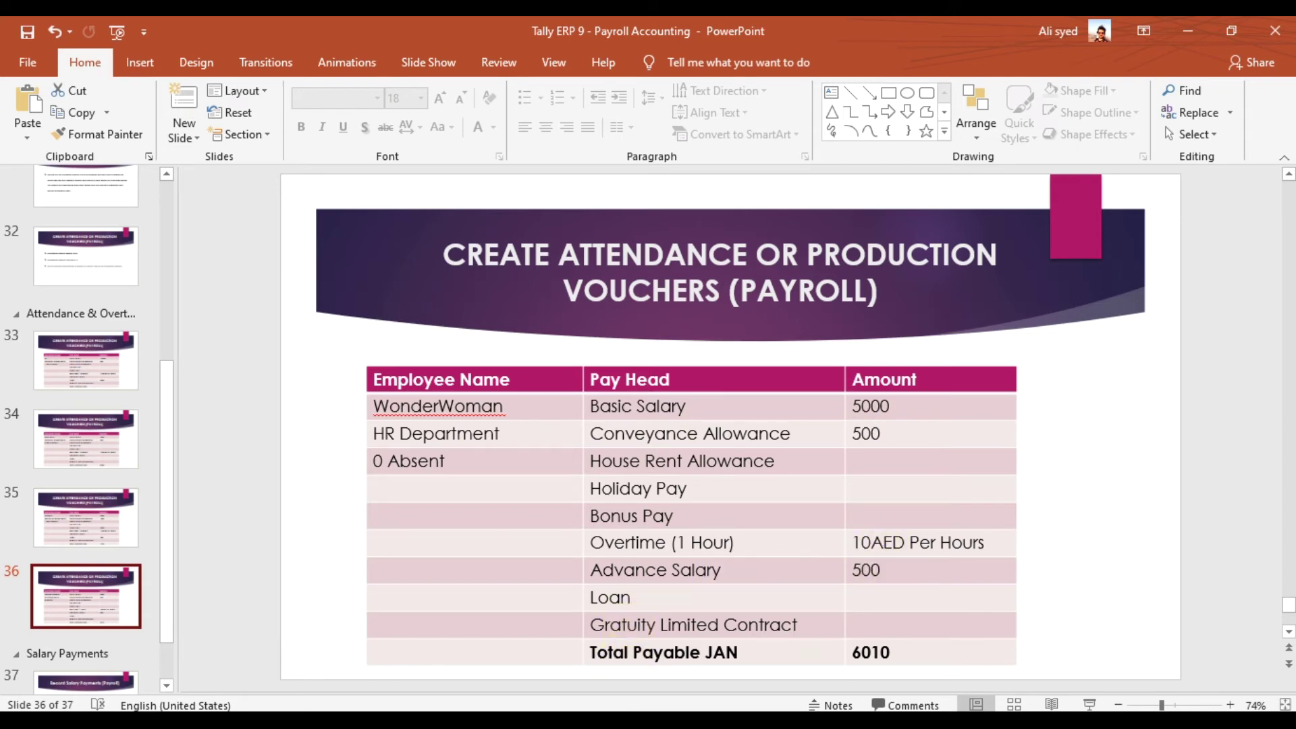
key("alt+Tab")
type("500")
key("Return")
key("Return")
key("Return")
type("500")
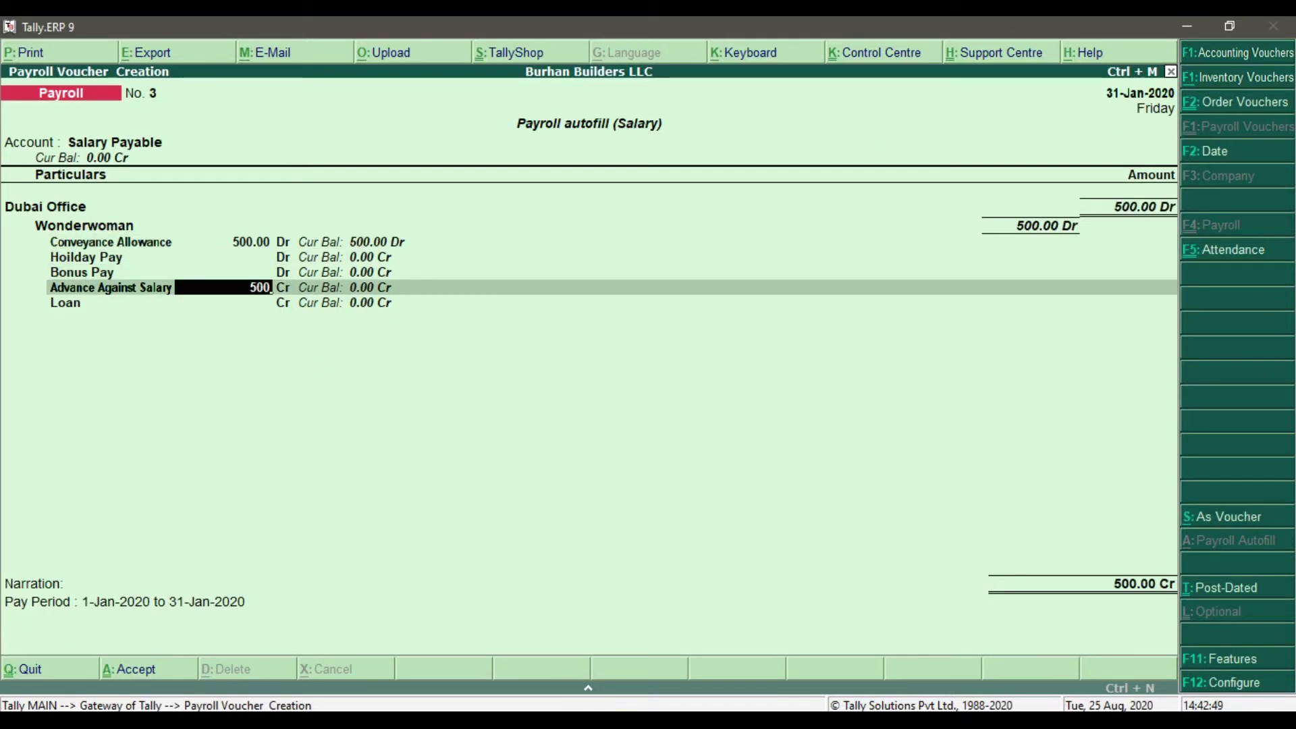
key("Return")
Step: Leave the Loan blank, keep the pay period narration and accept the HR Department employee's payroll voucher
key("Return")
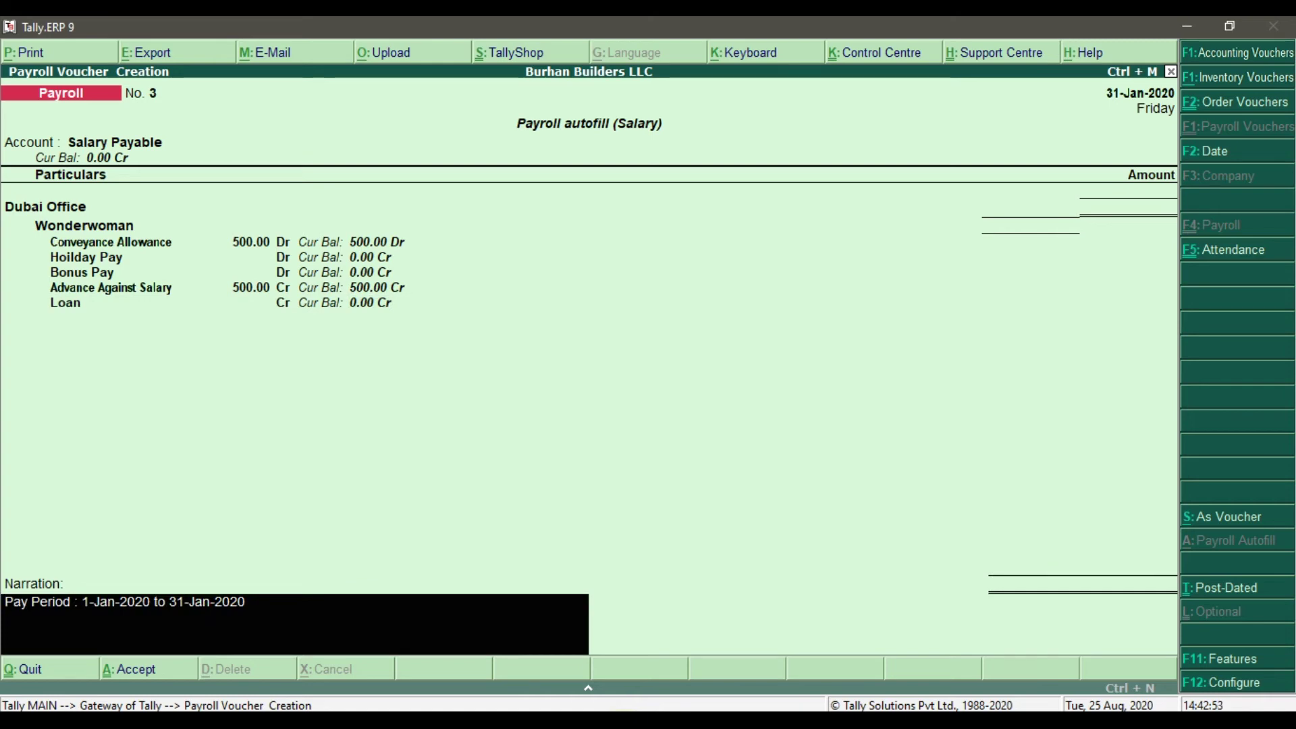
key("Return")
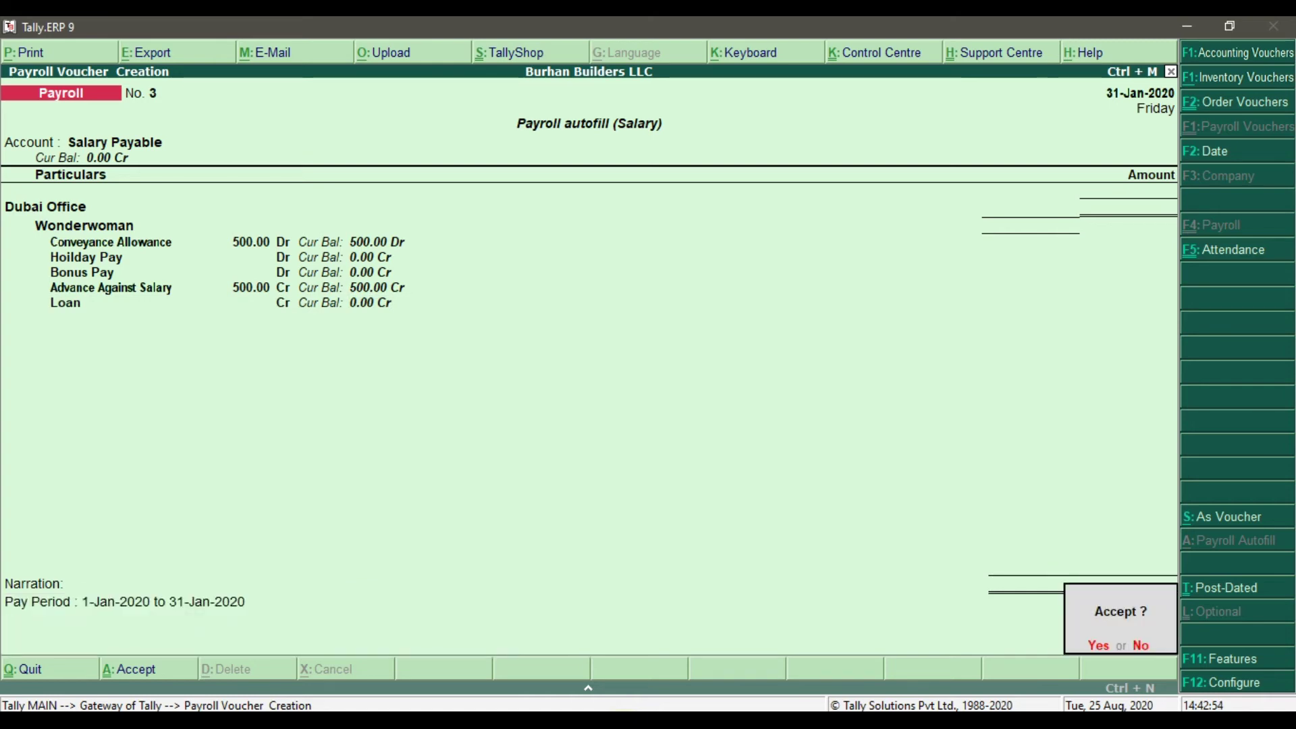
key("Return")
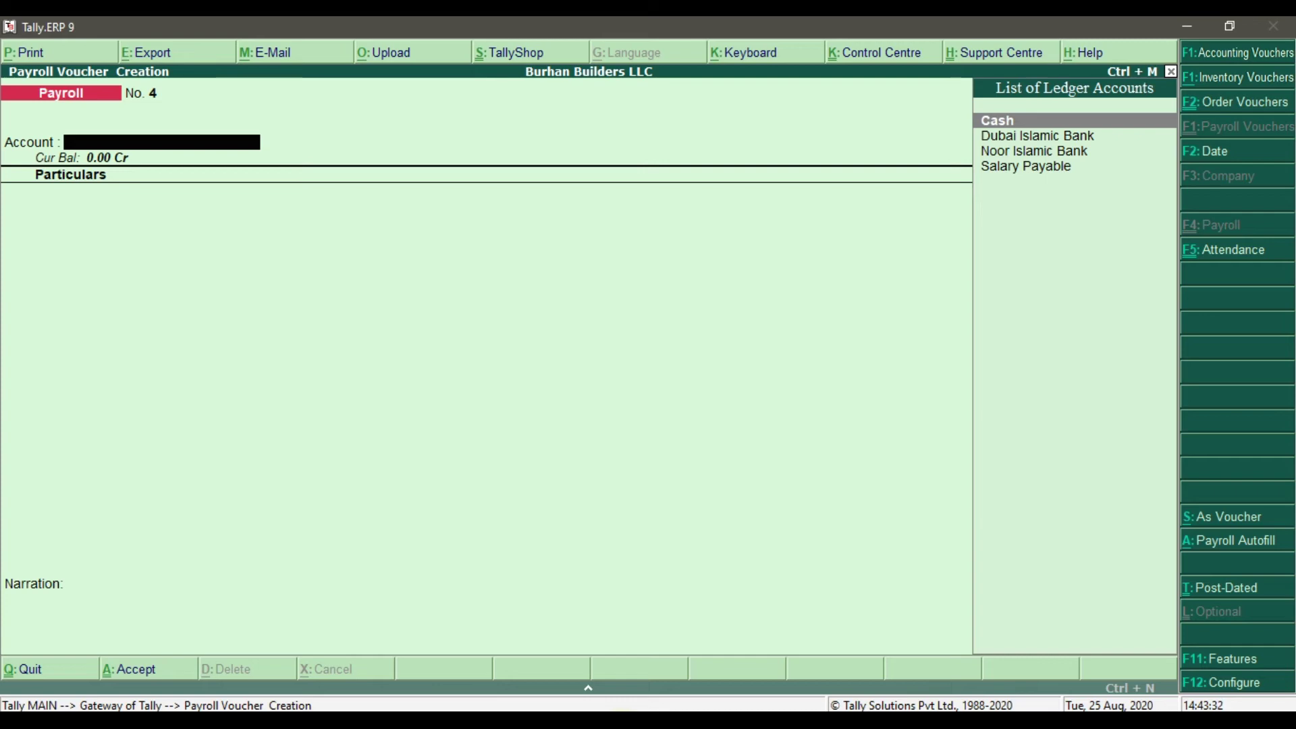
Step: Leave the blank voucher for the Gateway of Tally and open a new Payroll voucher
key("Escape")
key("Escape")
key("Escape")
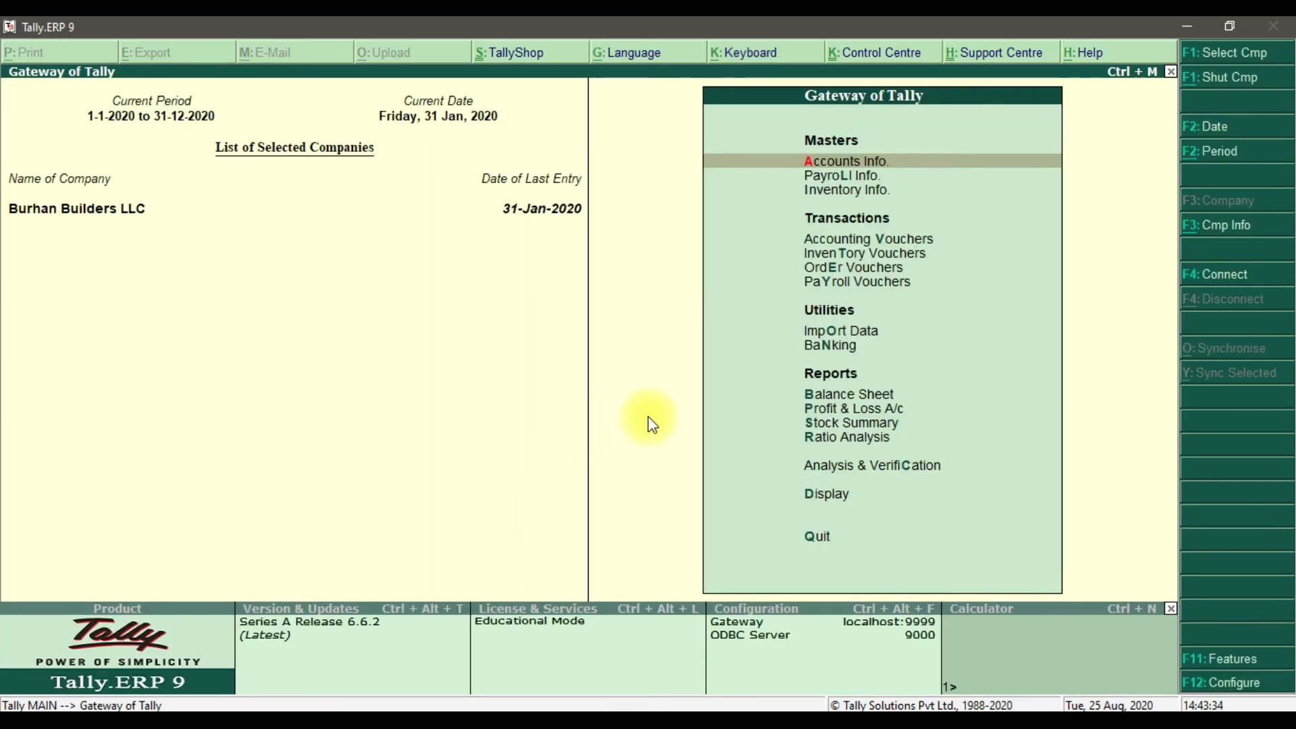
left_click(880, 282)
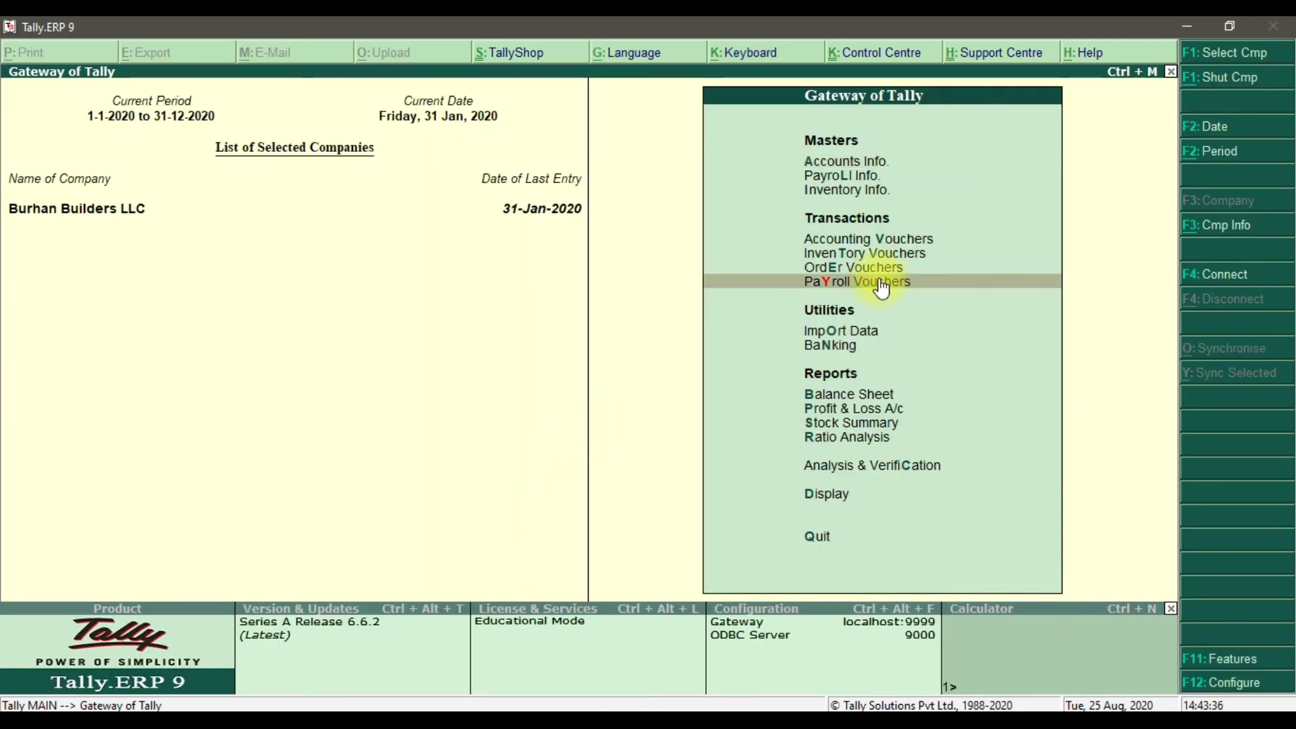
left_click(880, 283)
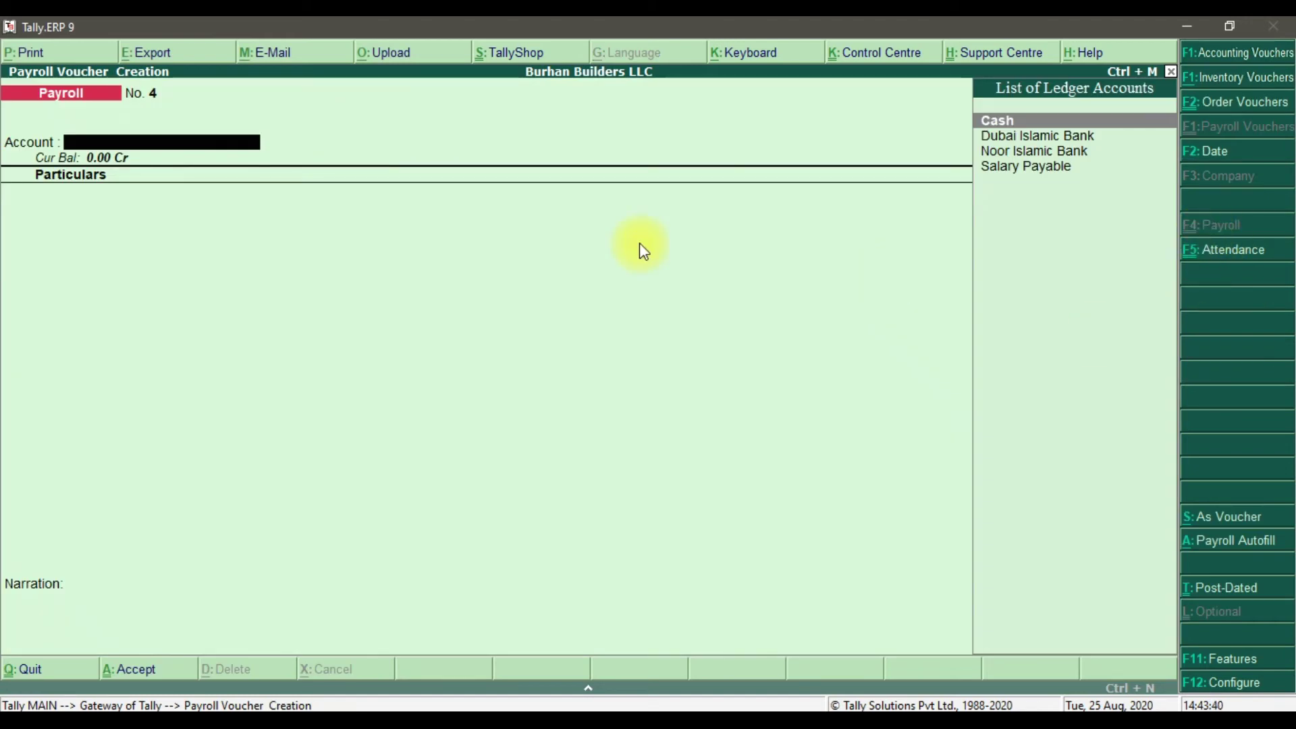
Step: Start Payroll Autofill with the Salary process for the period 1-1-2020 to 31-1-2020
left_click(1237, 545)
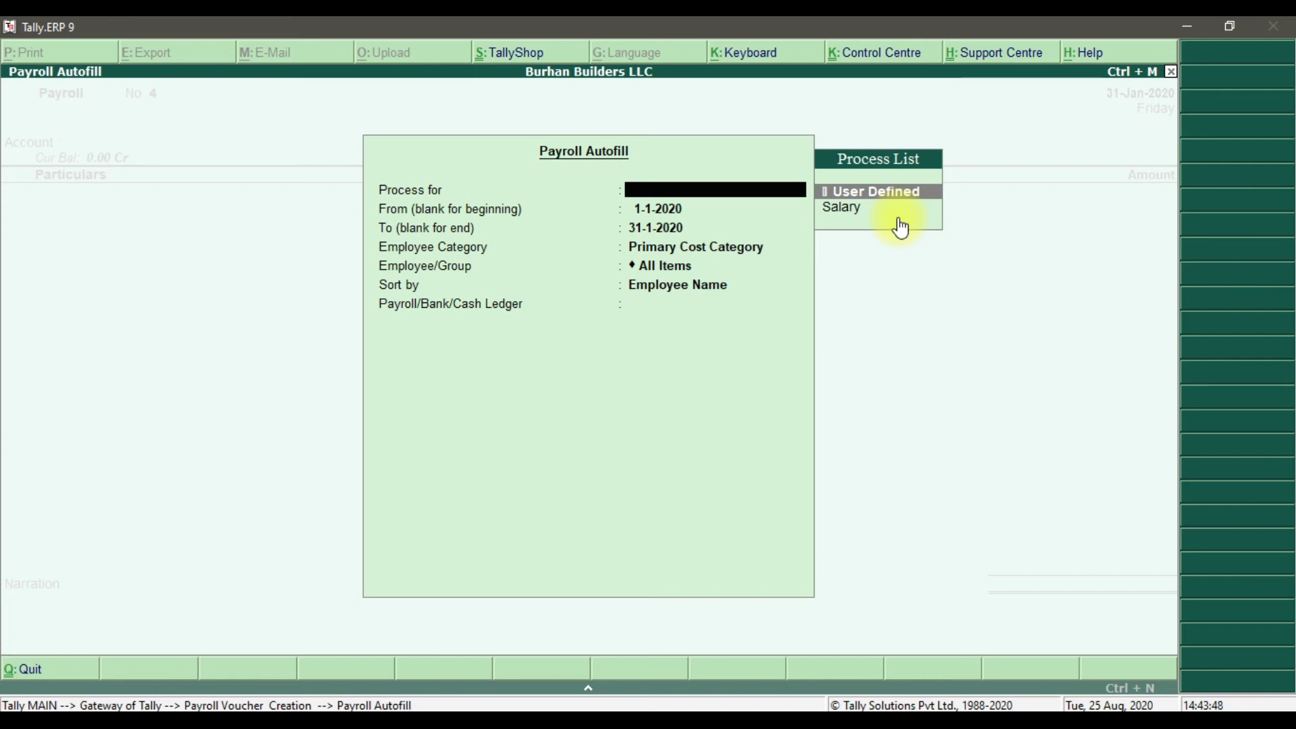
key("Down")
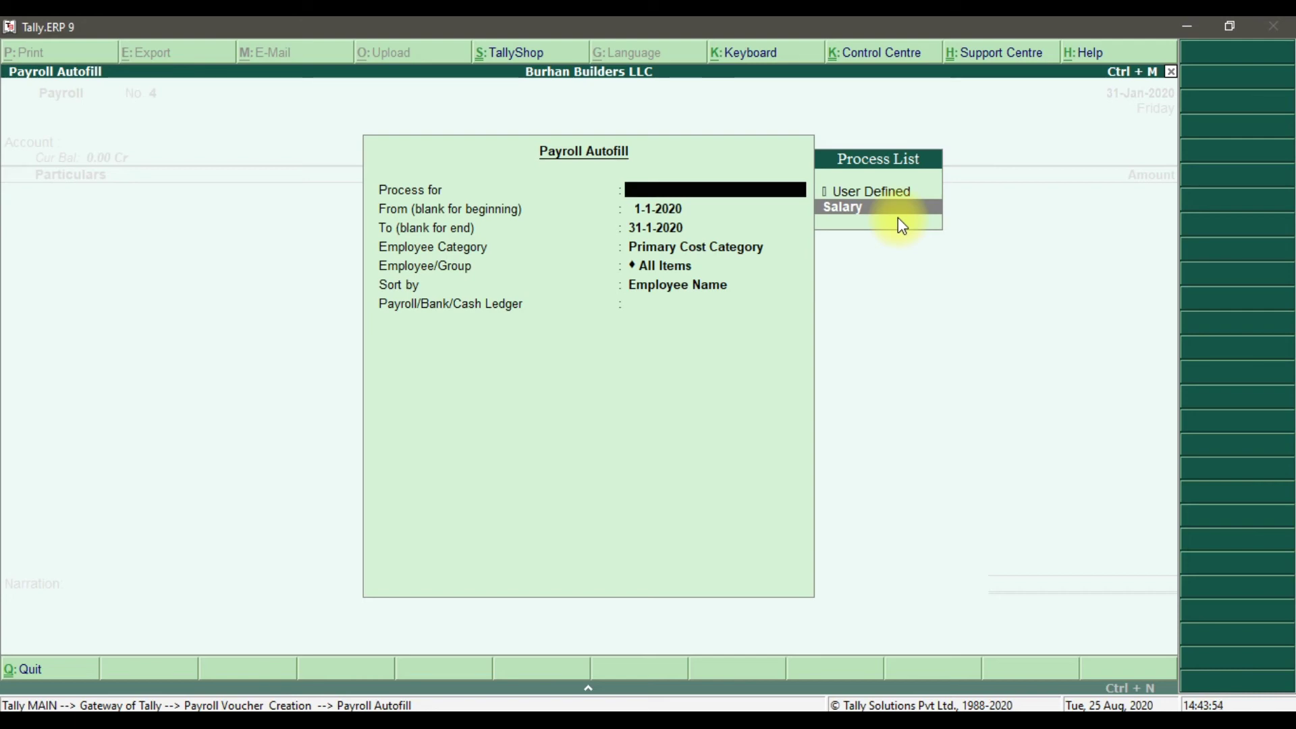
key("Return")
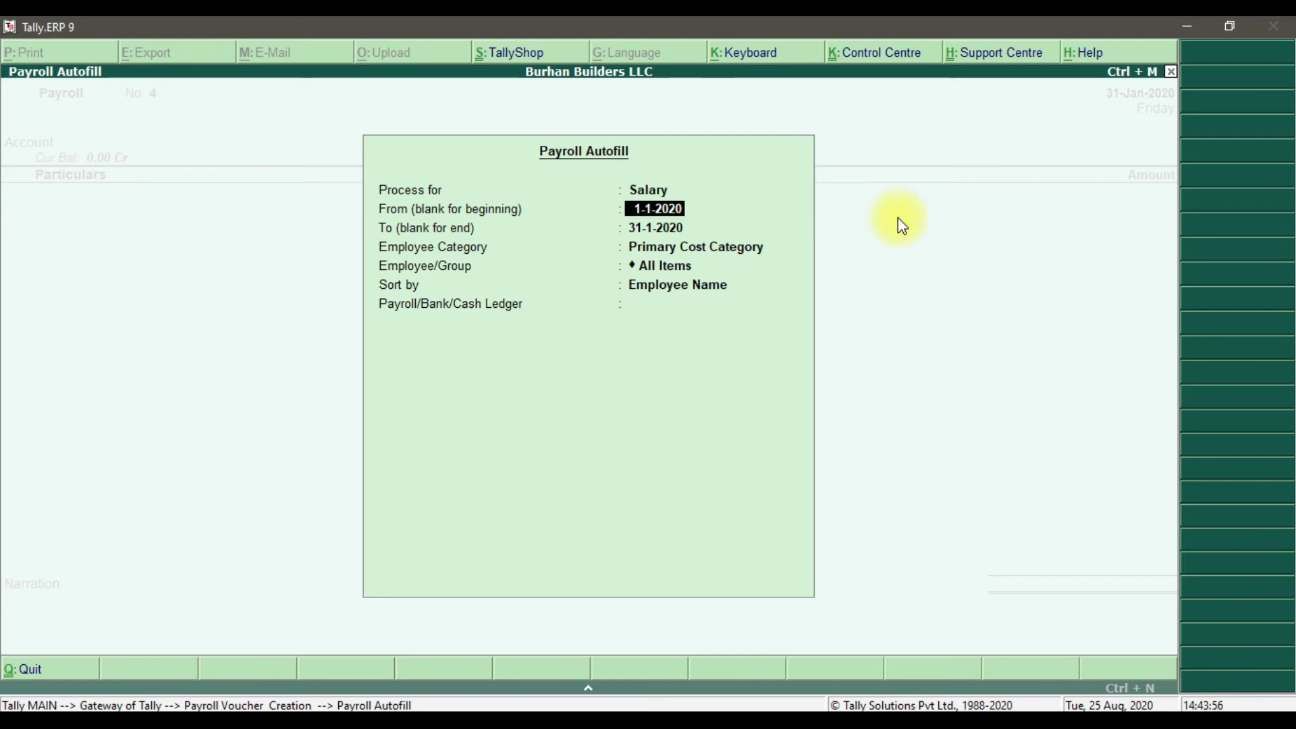
key("Return")
key("Return")
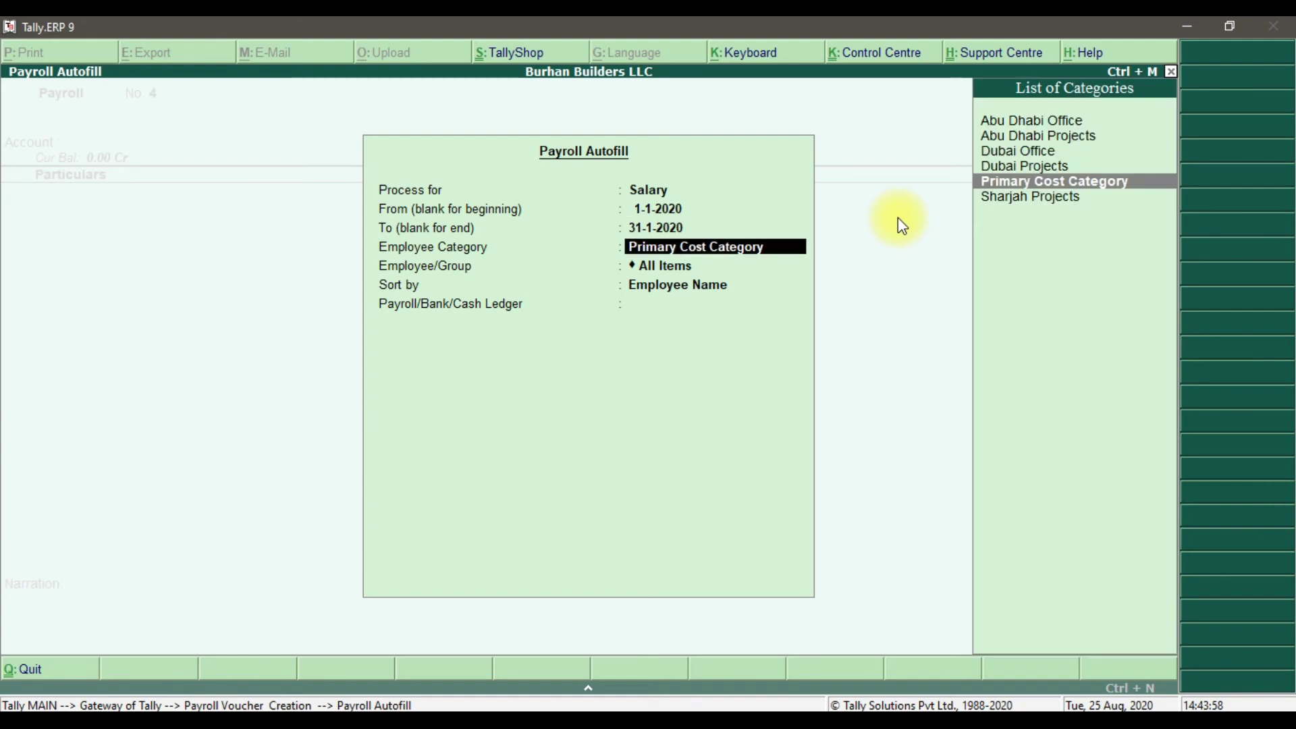
Step: Autofill the voucher for All Items in the Dubai Office category, sorted by Employee Name, with Salary Payable as the ledger
key("Up")
key("Up")
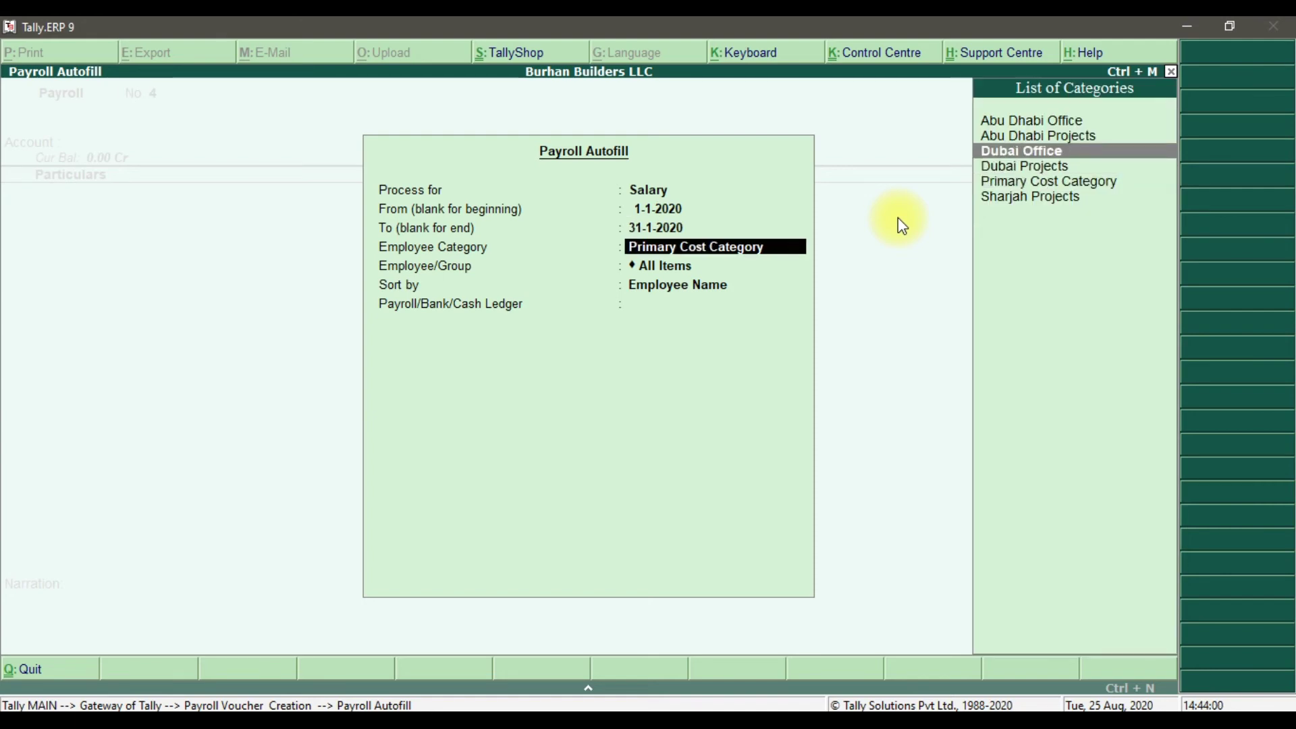
key("Return")
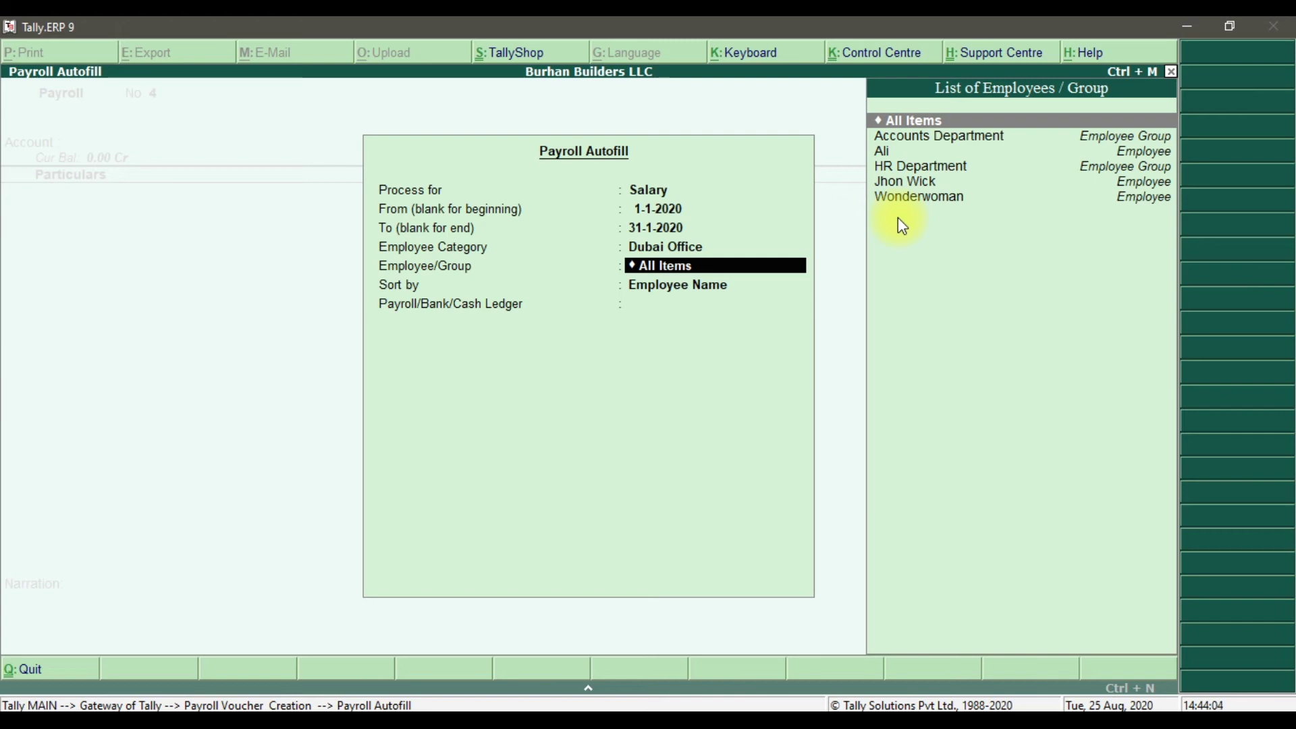
key("Return")
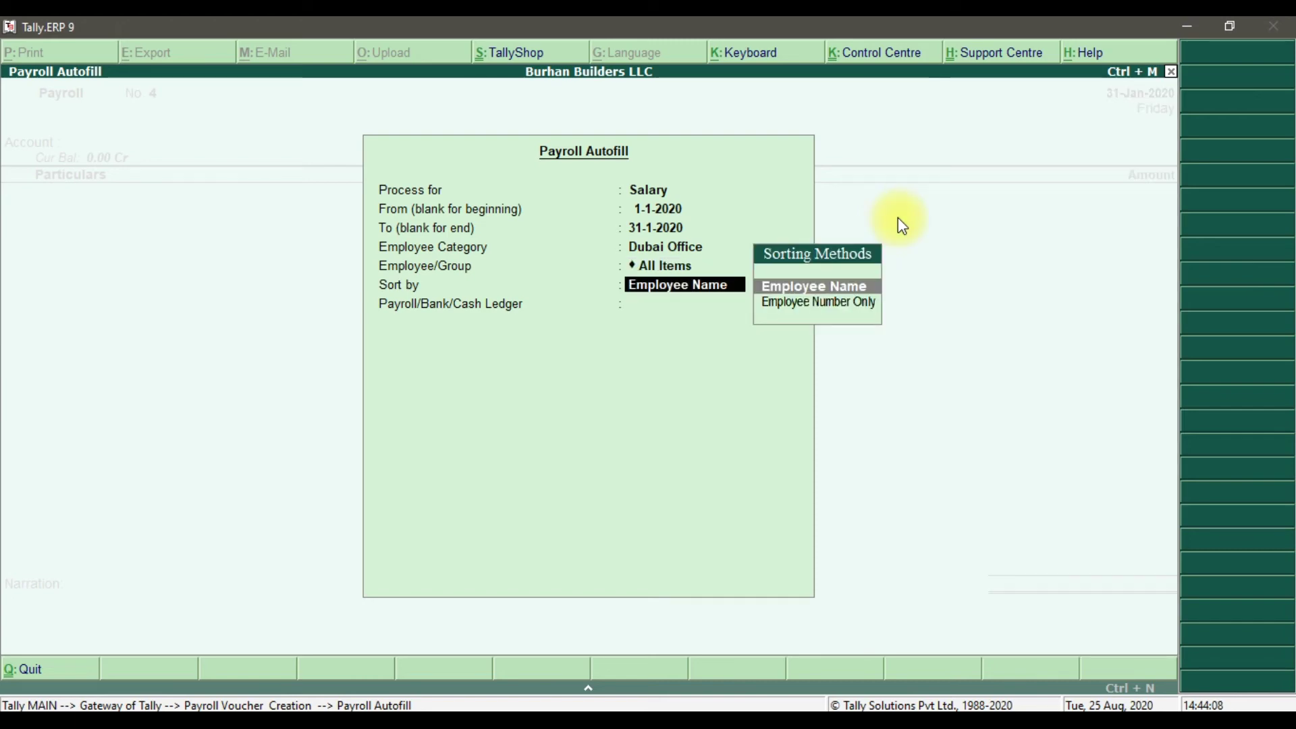
key("Return")
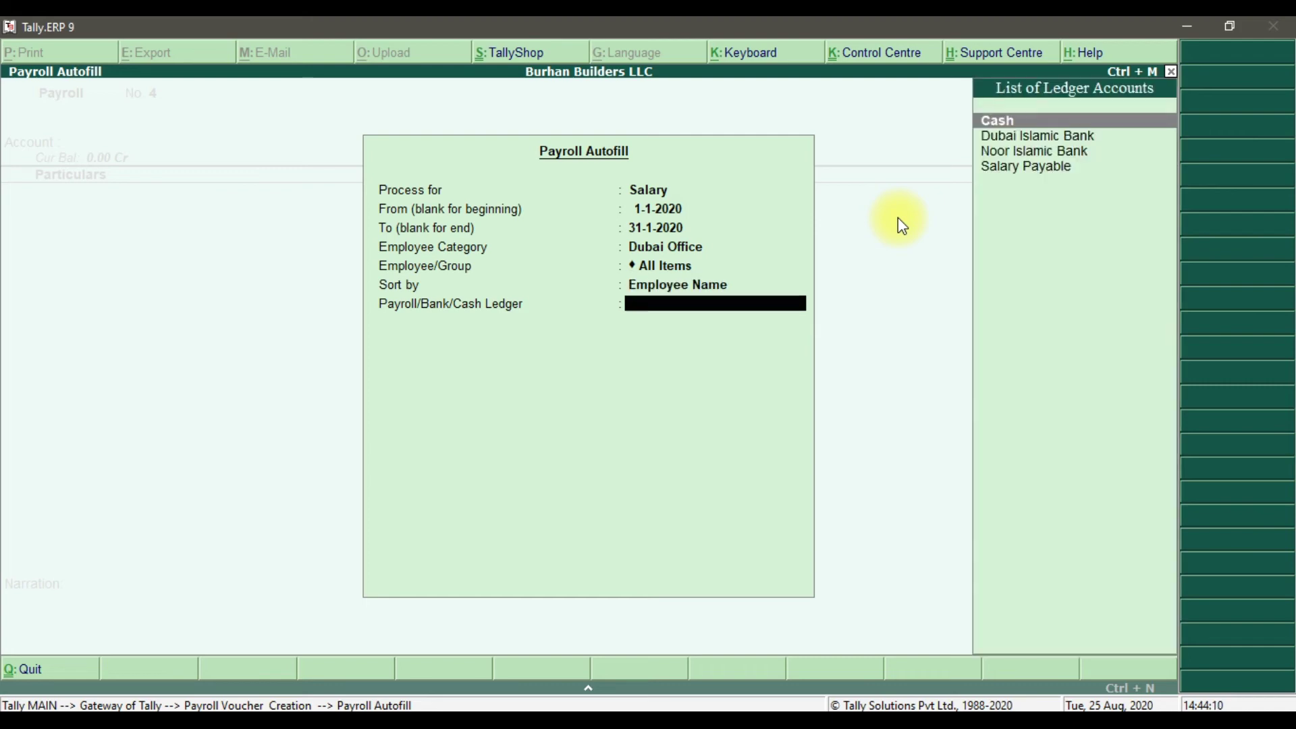
key("Down")
key("Down")
key("Down")
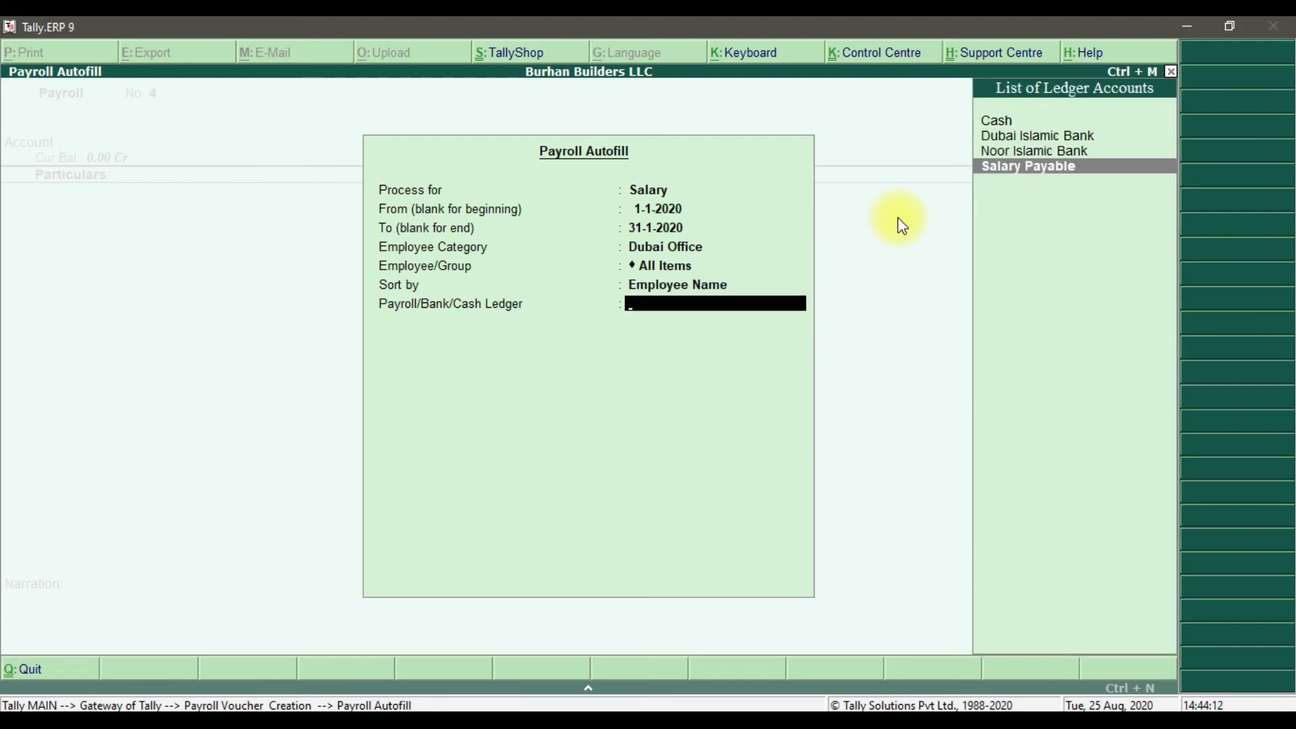
key("Return")
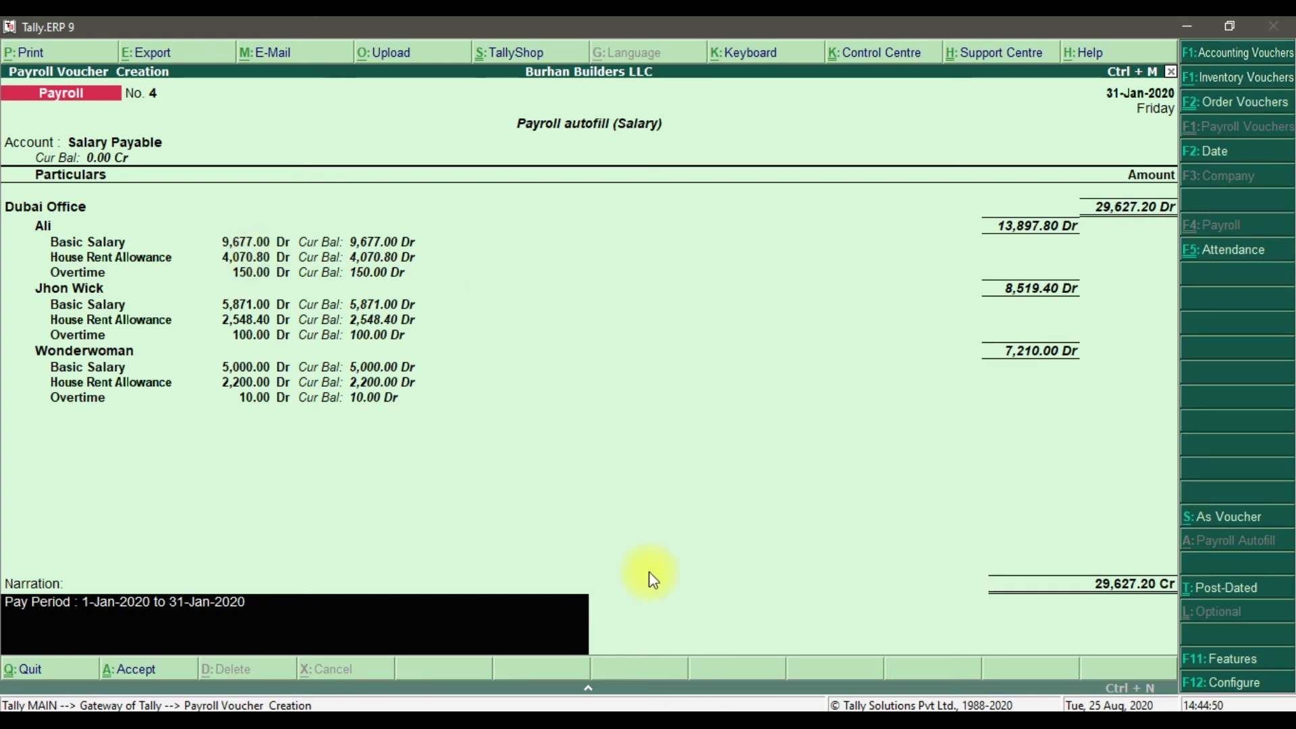
Step: In Calculator, check the Accounts Department employee's basic salary by dividing 10000 by 31 and subtracting 10000 from the daily rate
left_click(656, 706)
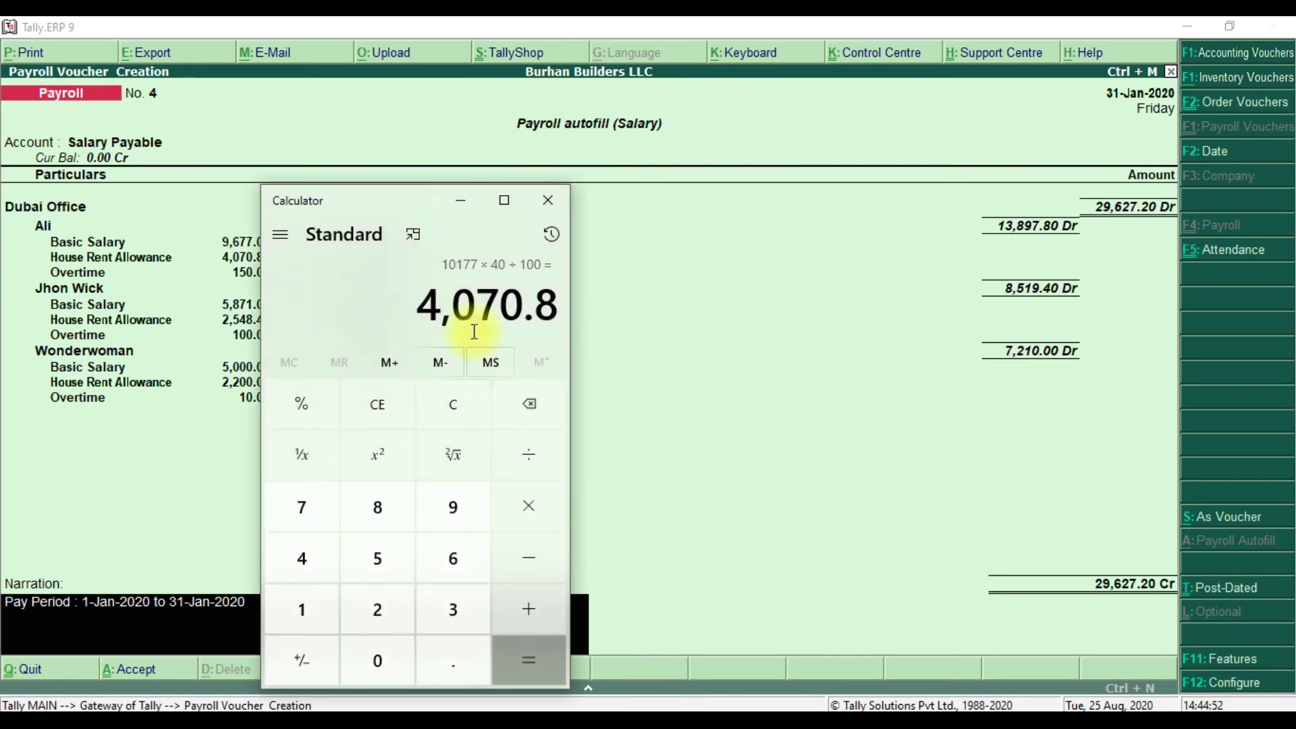
left_click_drag(415, 206, 662, 160)
key("Escape")
type("100000")
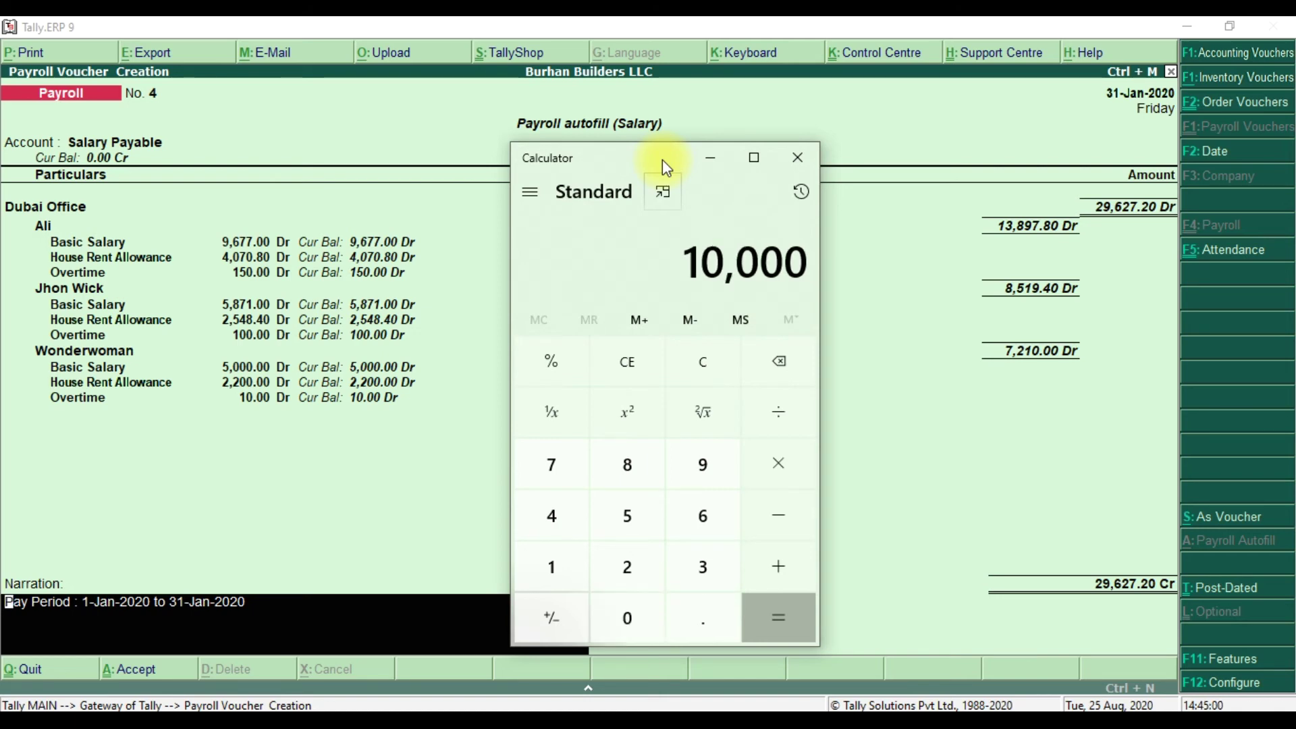
key("slash")
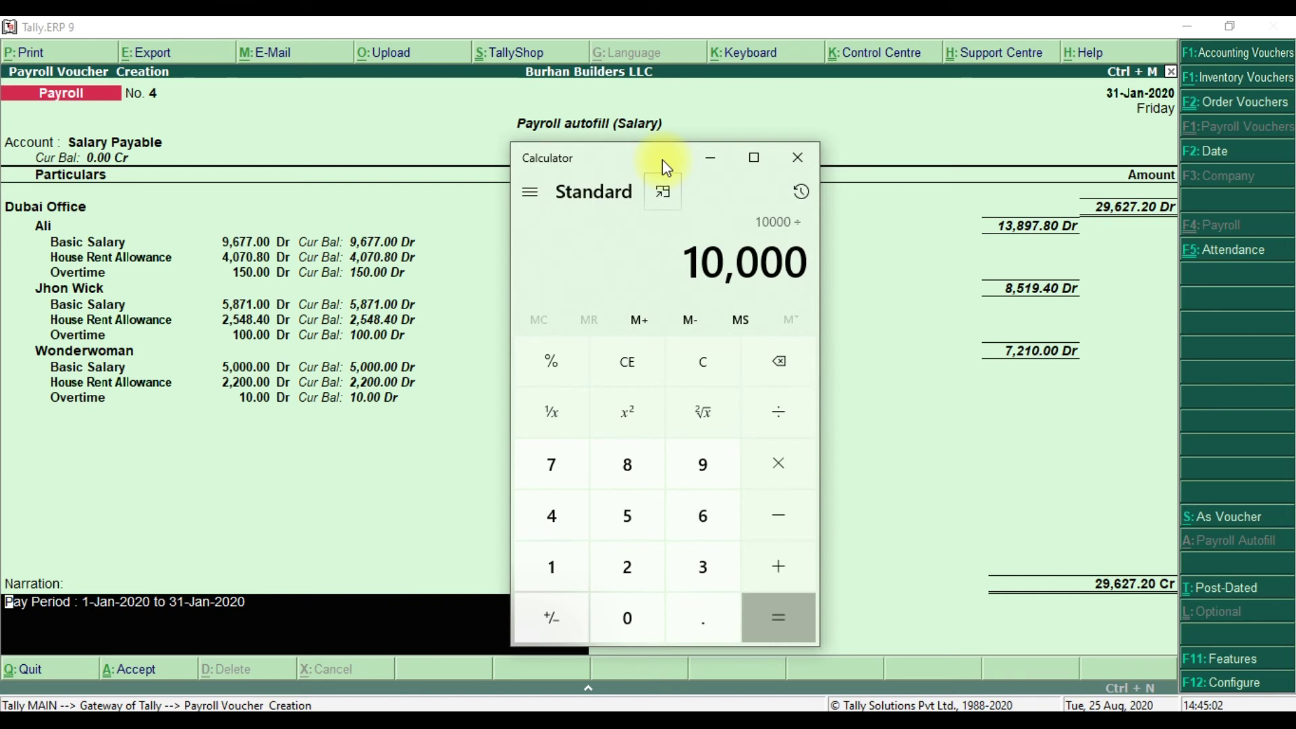
type("31")
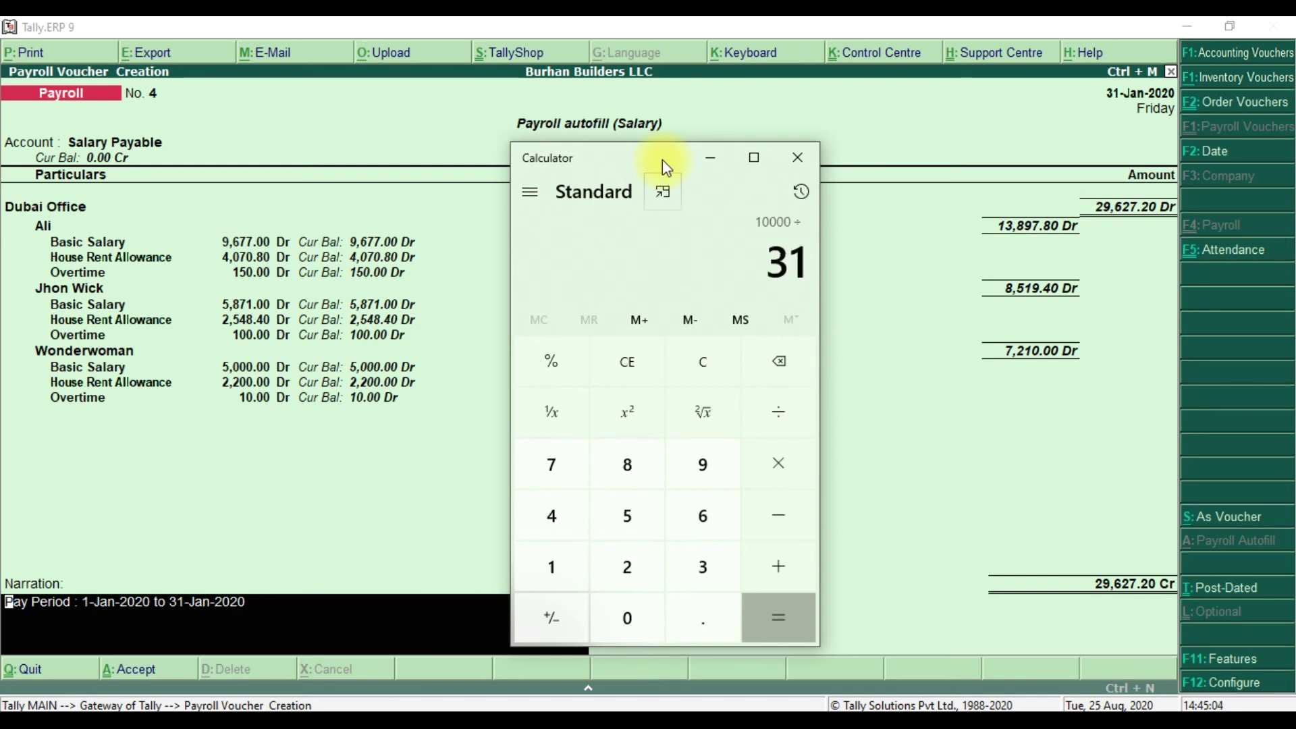
key("Return")
key("minus")
type("1")
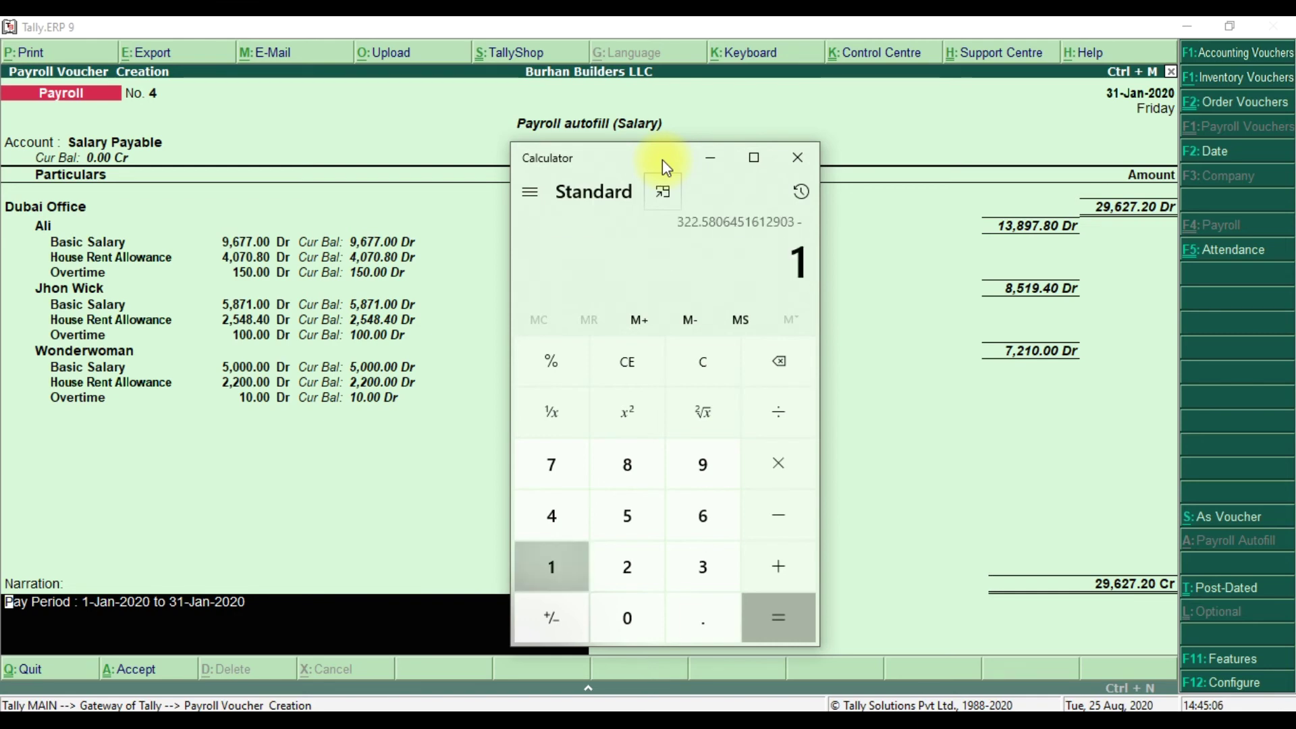
type("0000")
key("Return")
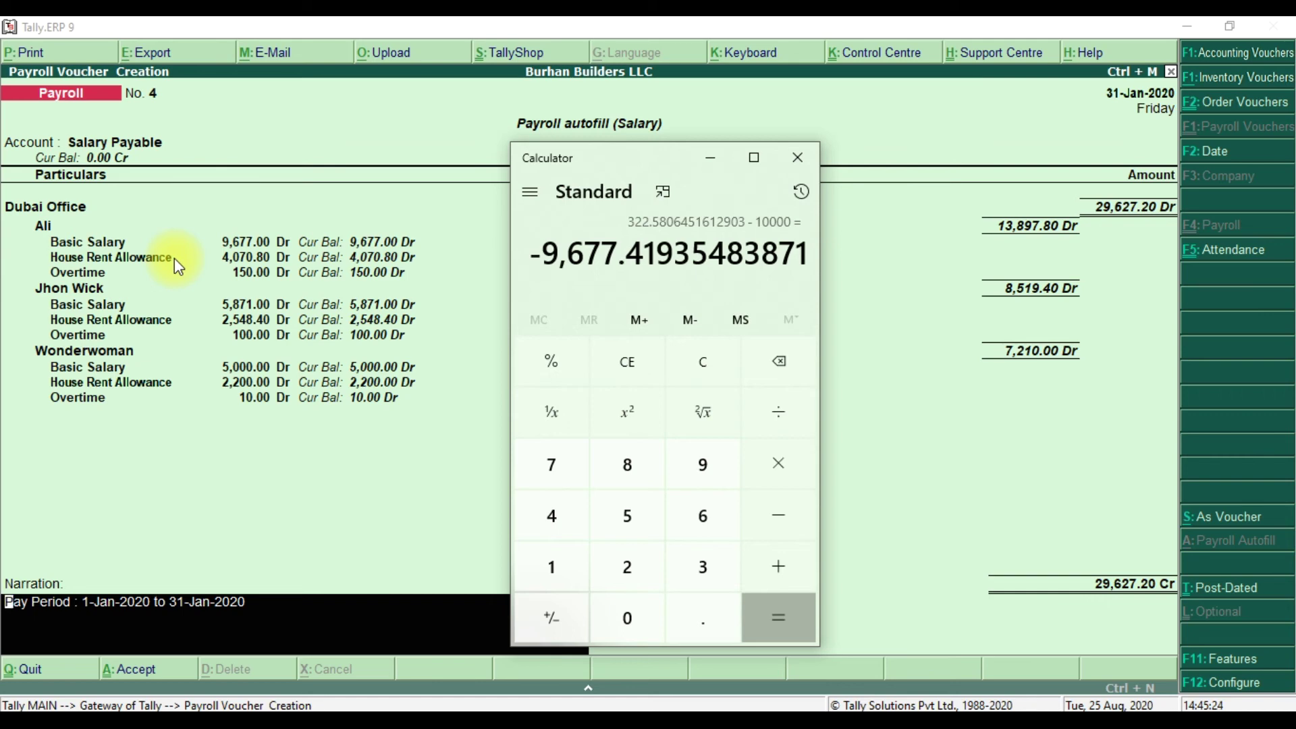
Step: Look up the Accounts Department employee's conveyance allowance on PowerPoint slide 33 and add 500 to 9677 in Calculator
key("Escape")
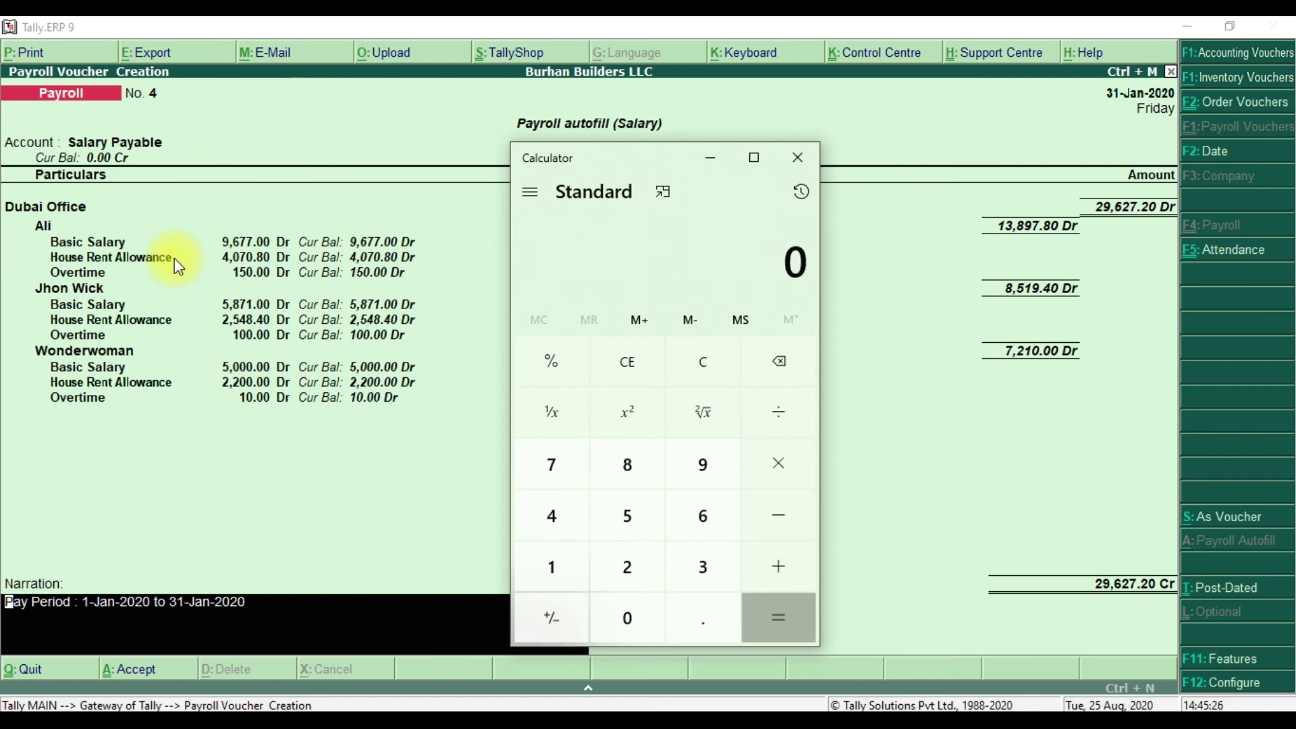
type("9677")
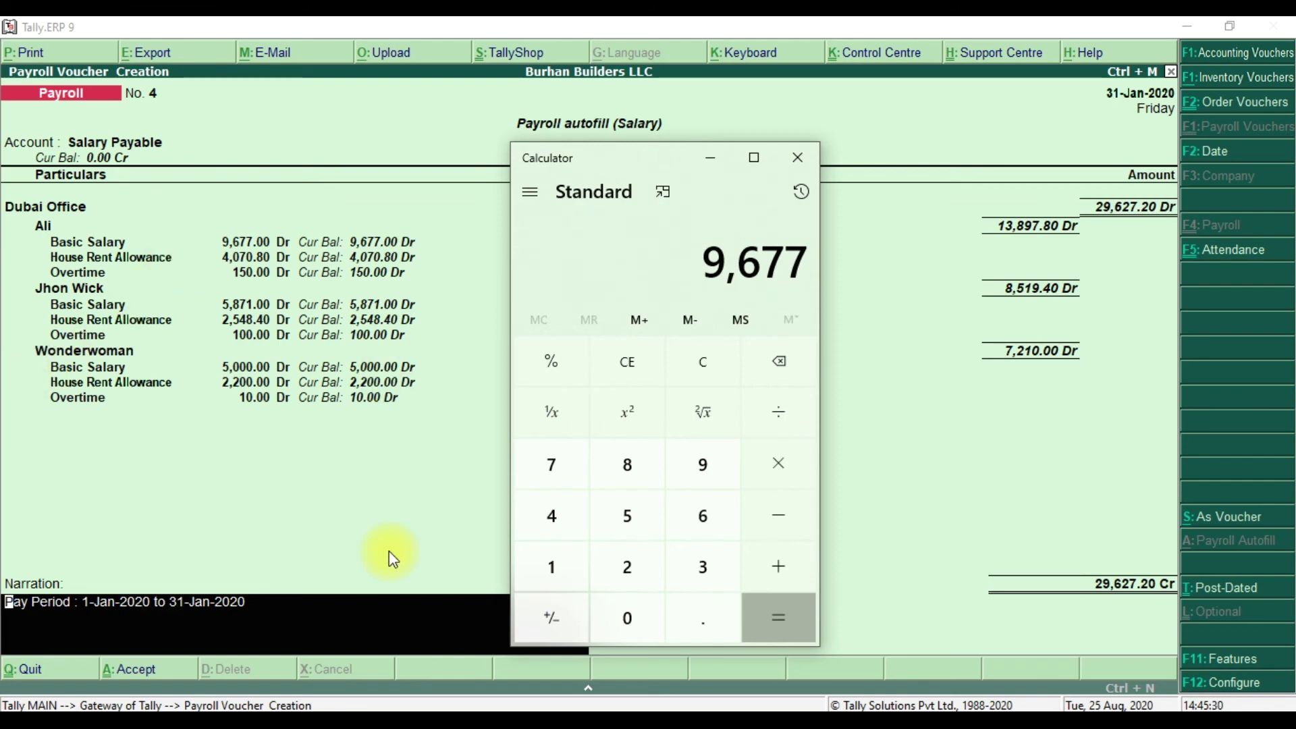
key("alt+Tab")
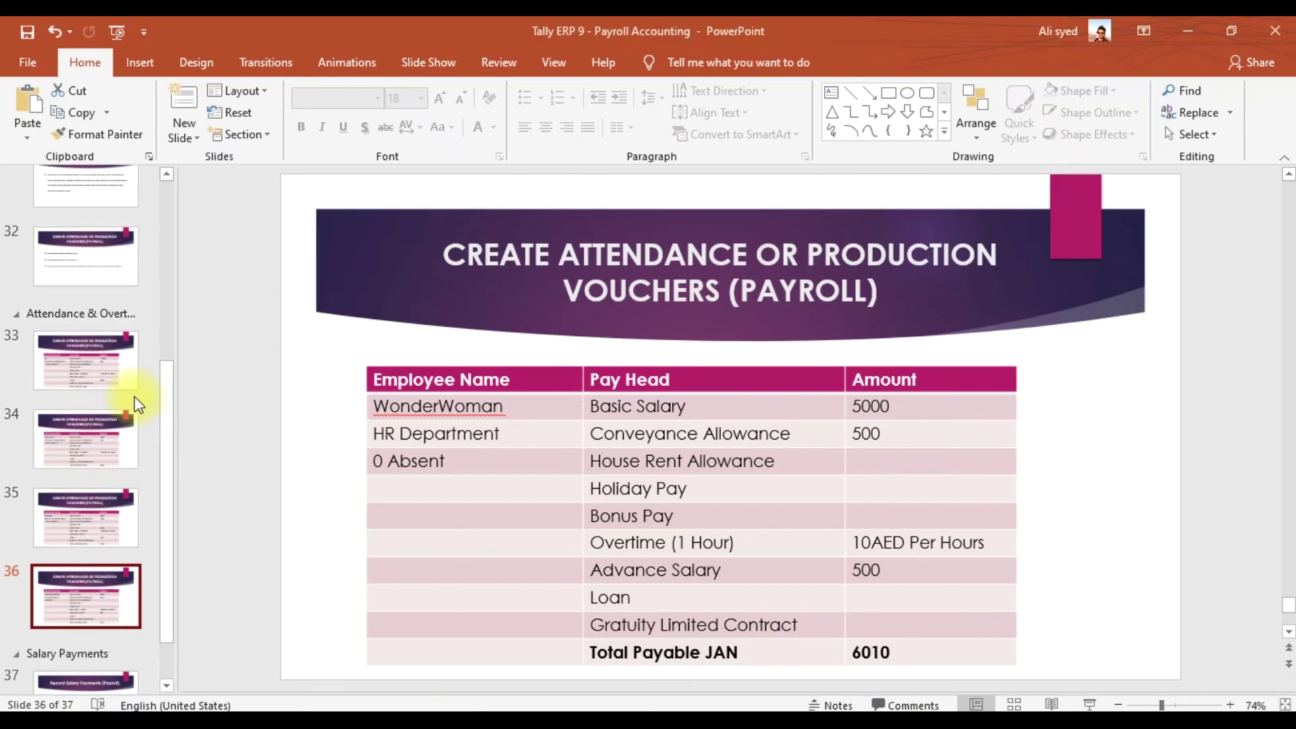
left_click(113, 374)
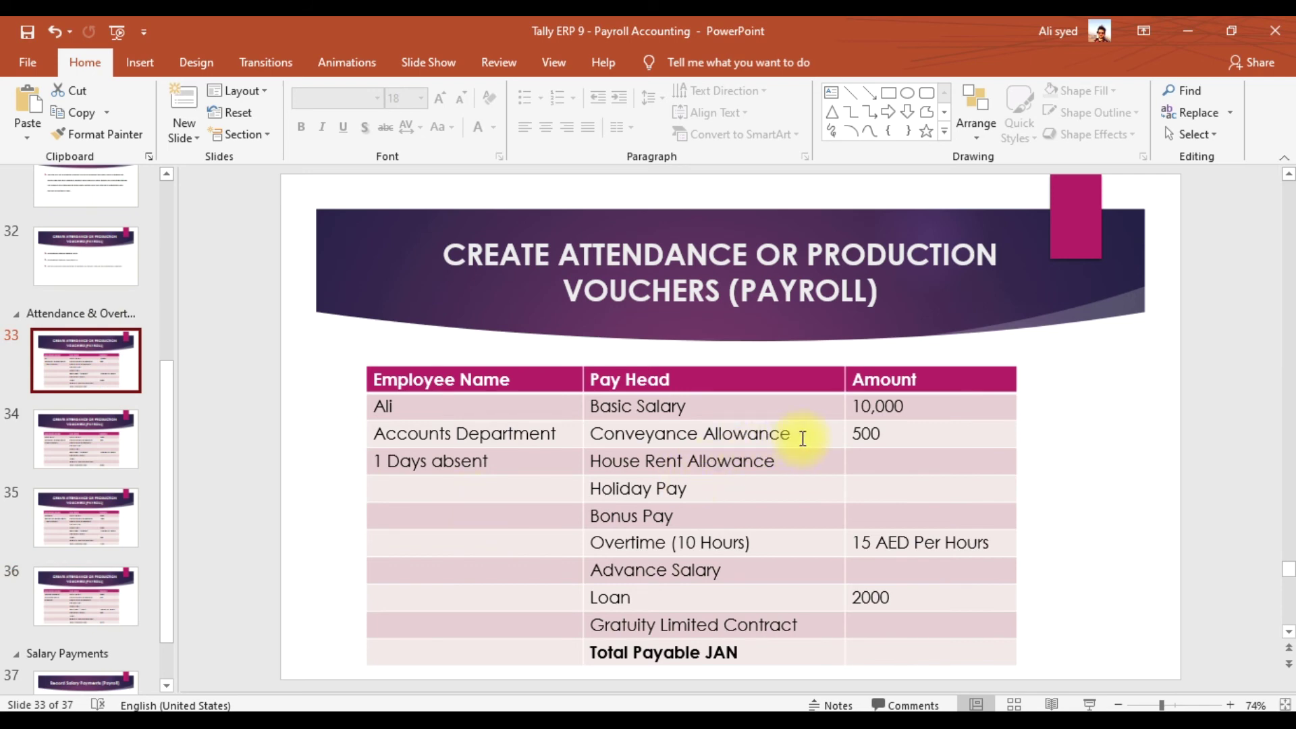
left_click(613, 705)
left_click(613, 706)
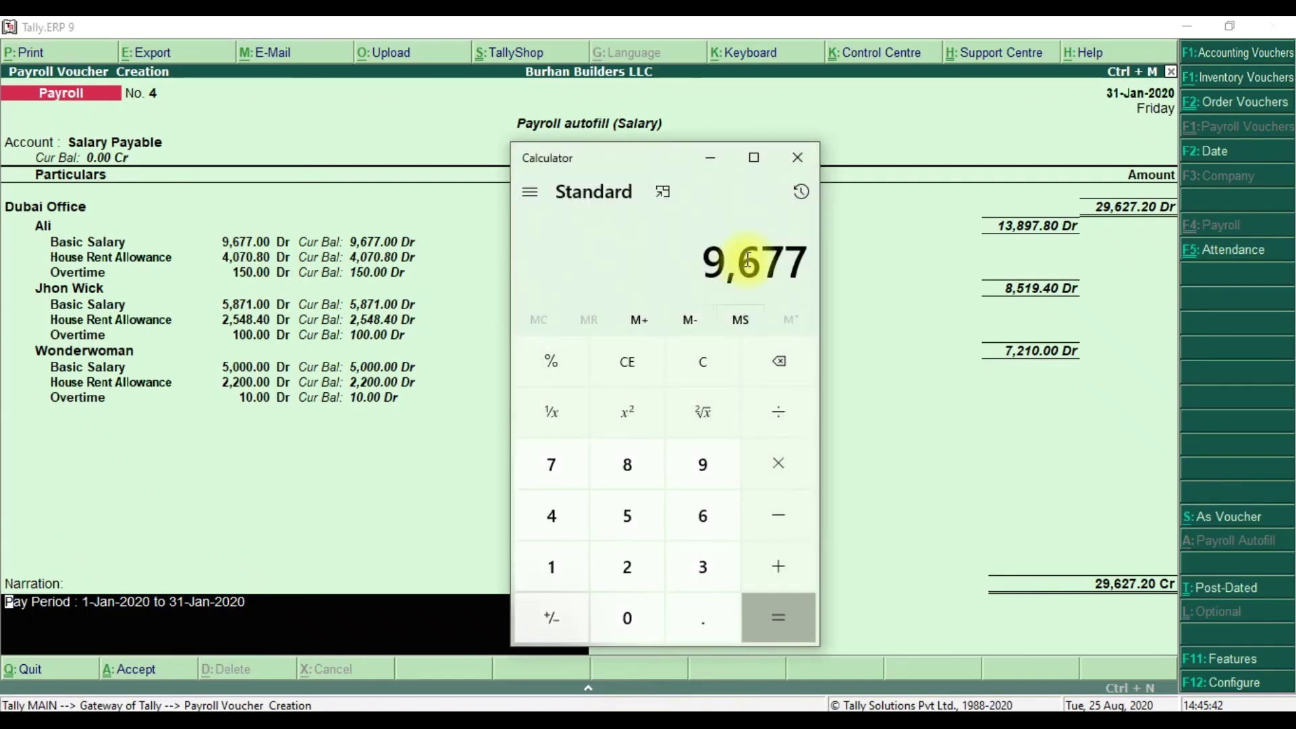
type("+500")
key("Return")
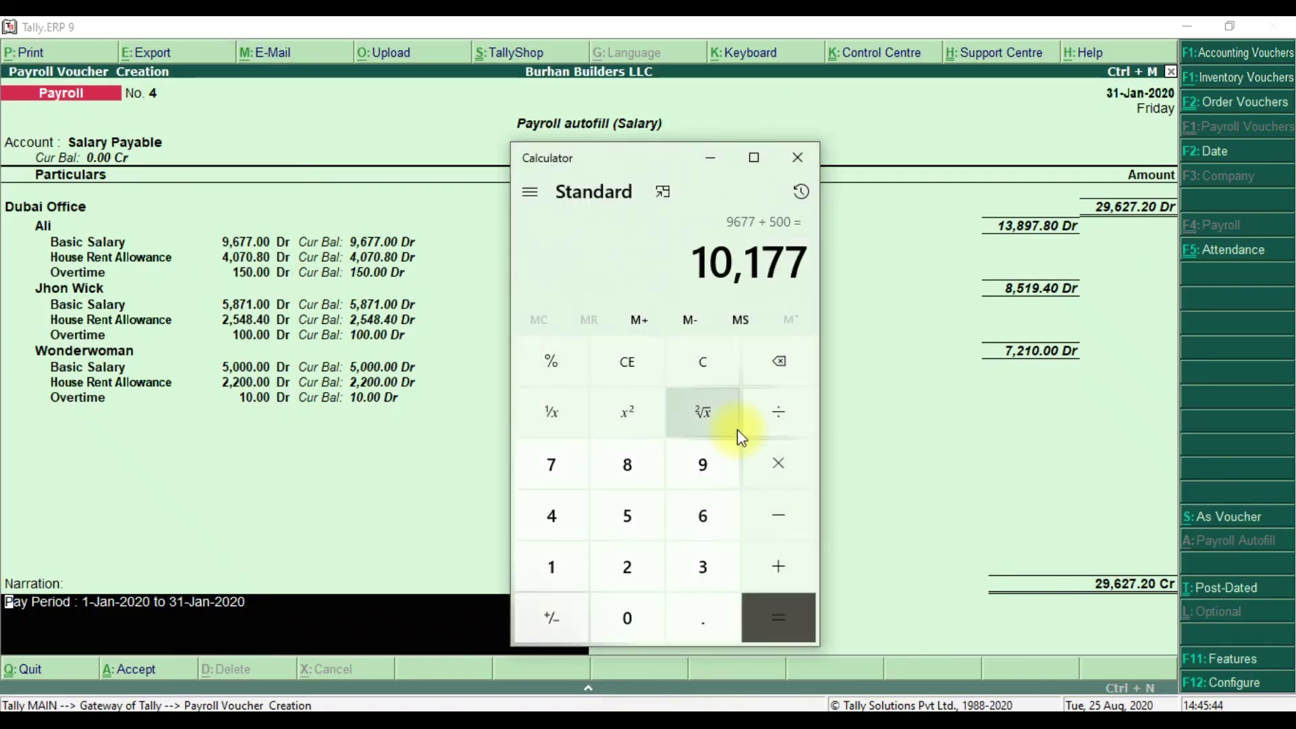
Step: Calculate the house rent allowance by multiplying the sum by 40 and dividing by 100
type("*40")
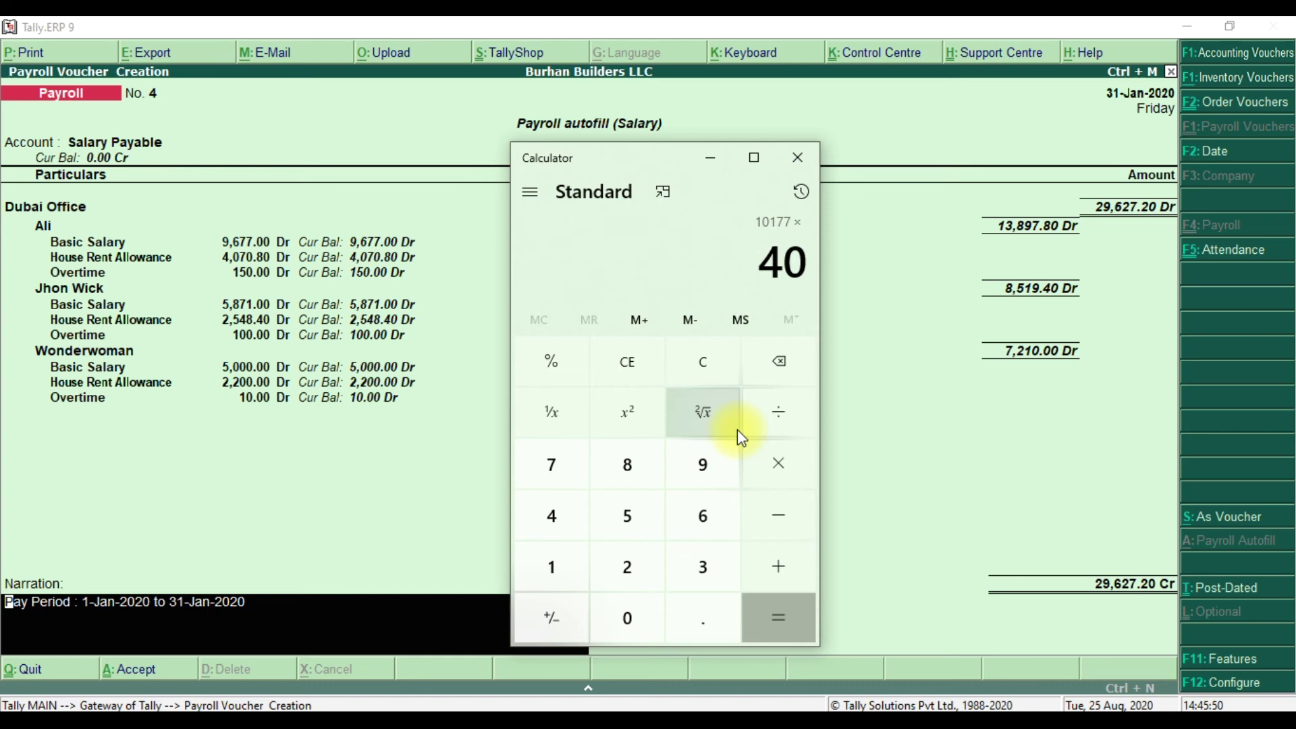
key("Return")
type("/1")
type("00")
key("Return")
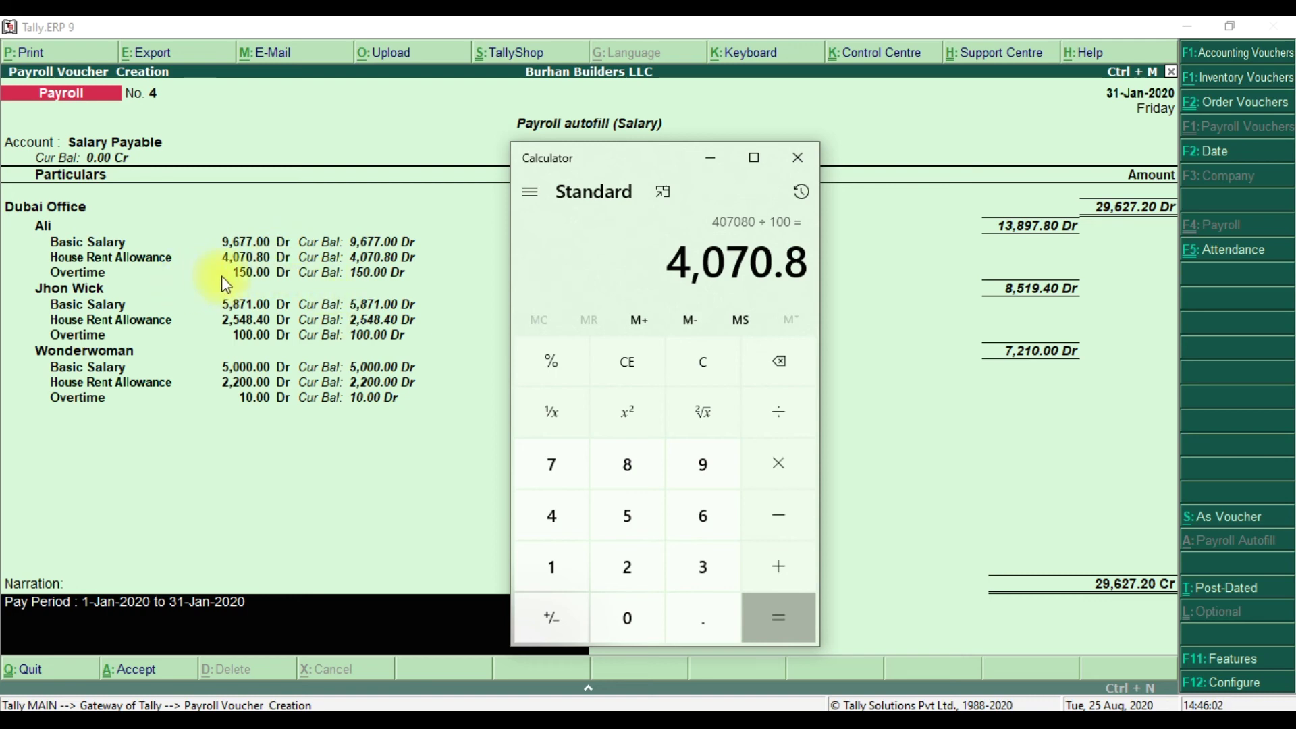
Step: Add the 150 overtime and the 9677 basic salary to the calculated house rent allowance to check the employee's total
key("plus")
type("150")
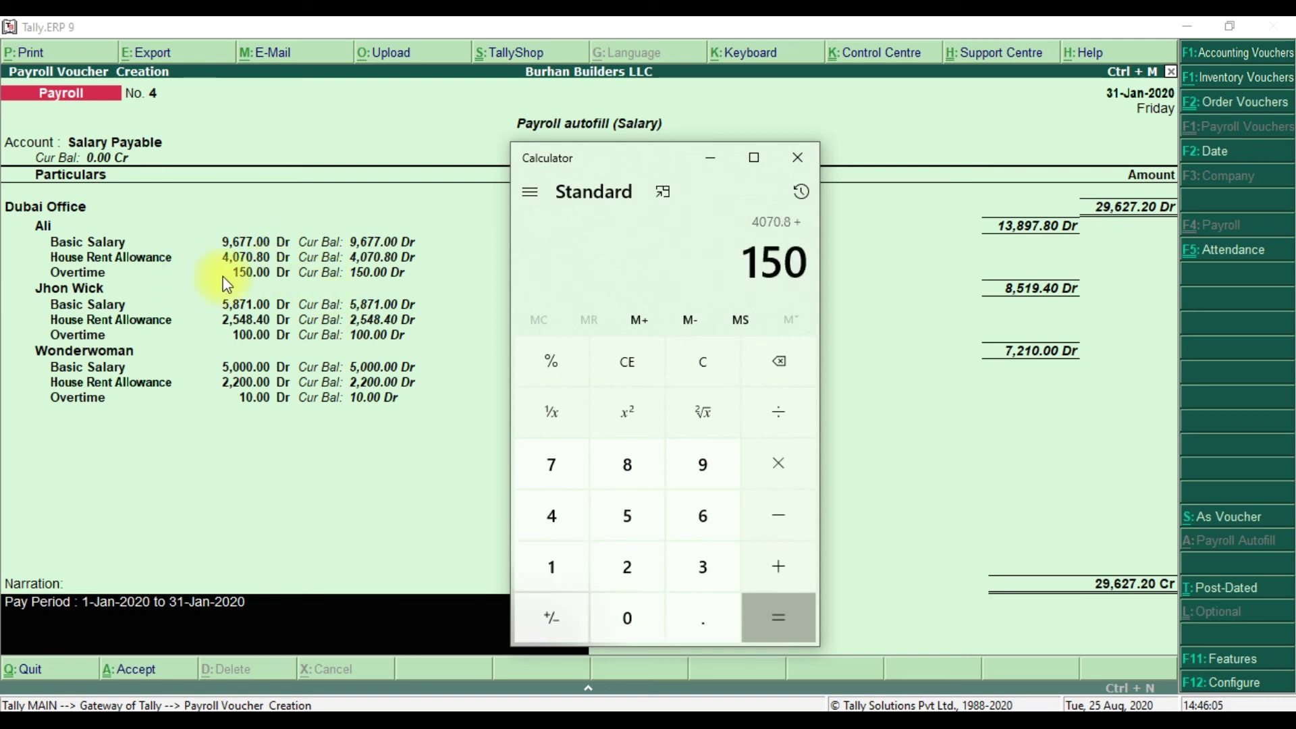
key("plus")
type("9")
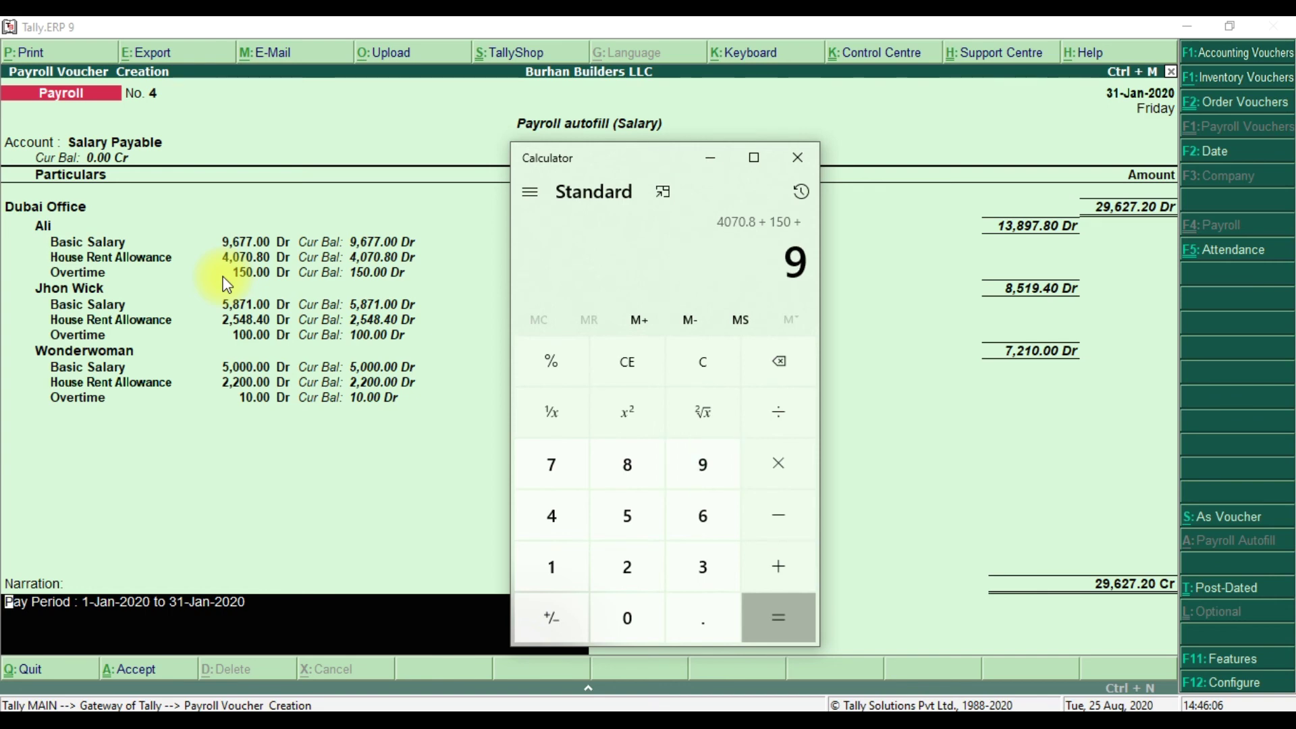
type("677")
key("Return")
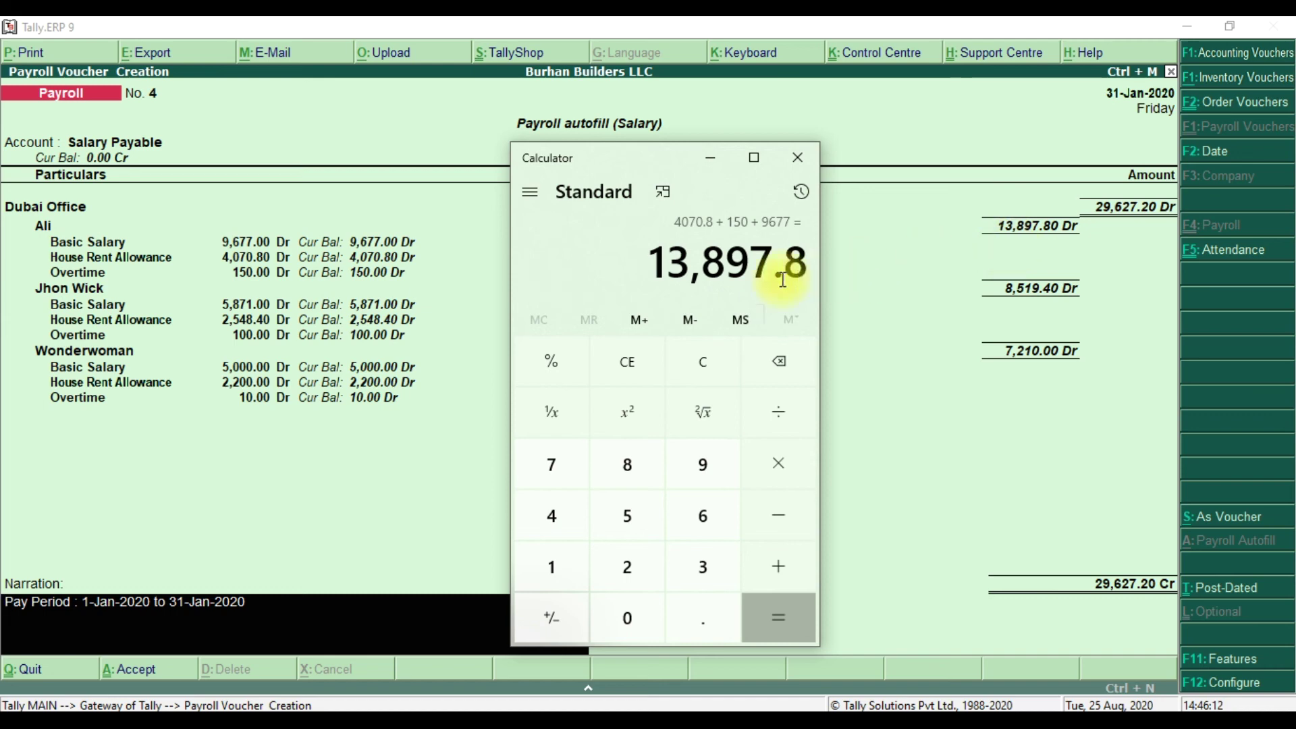
Step: Return to Tally.ERP 9, keep the pay period narration and accept the Dubai Office payroll voucher
left_click(189, 294)
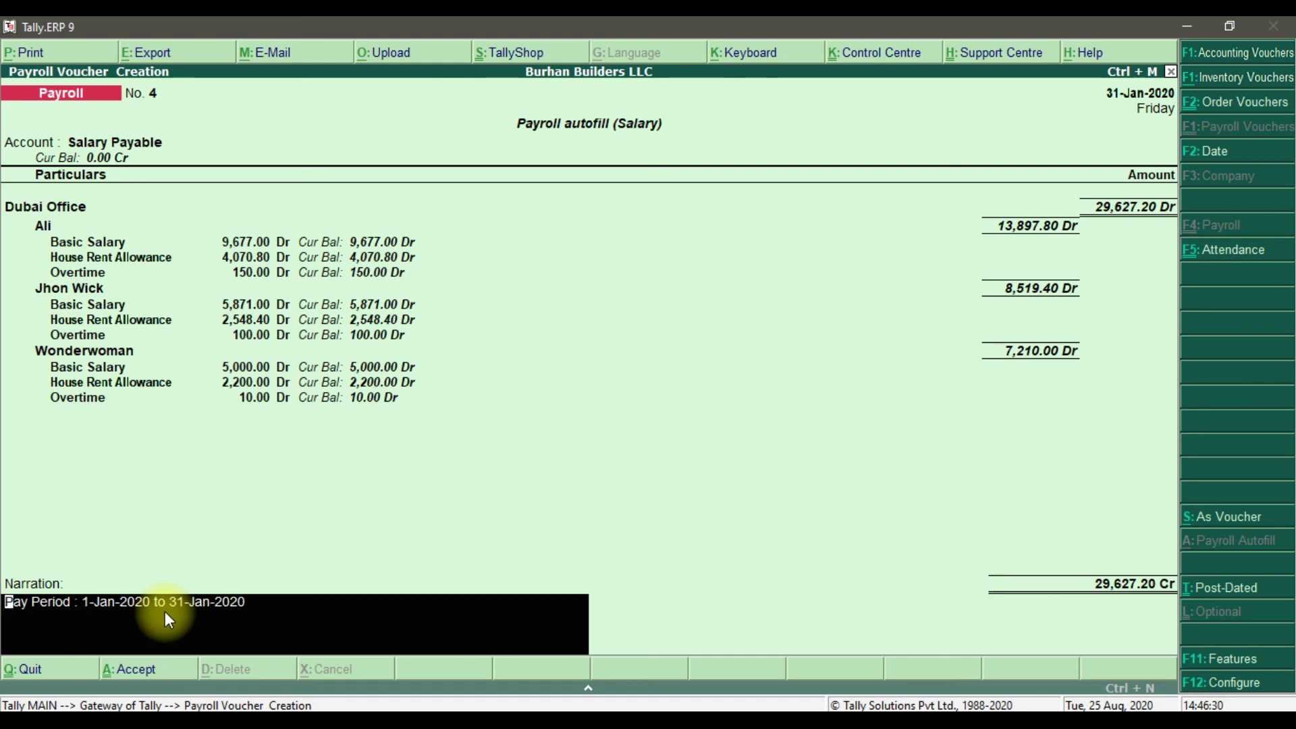
key("Return")
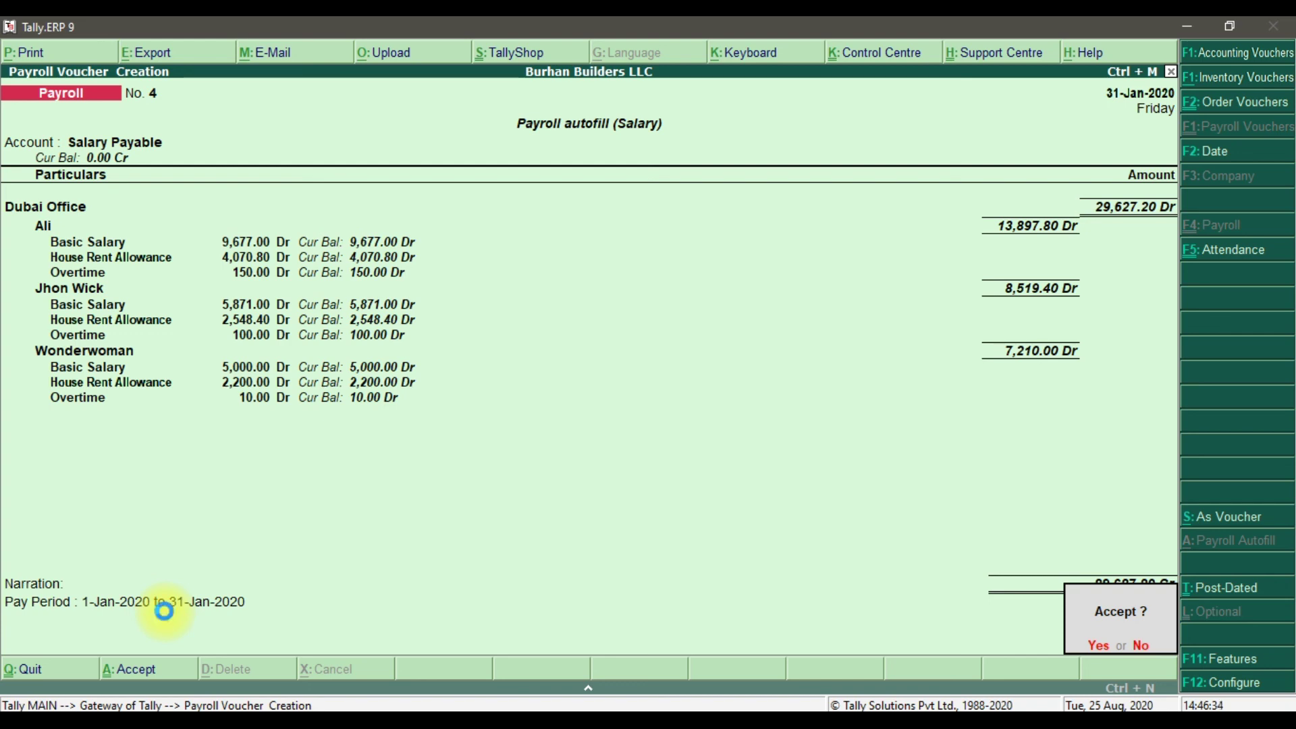
key("Return")
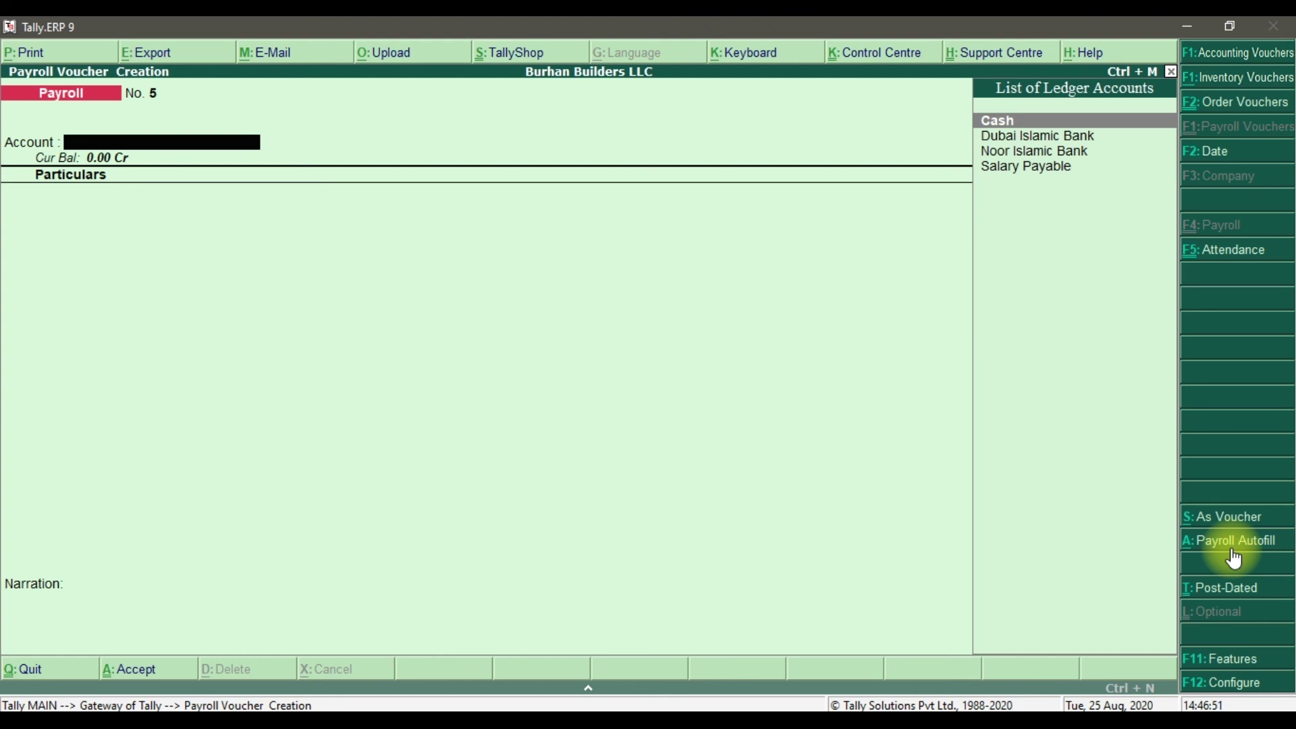
Step: Start Payroll Autofill in the new voucher with the Salary process, keeping the period 1-1-2020 to 31-1-2020
left_click(1232, 552)
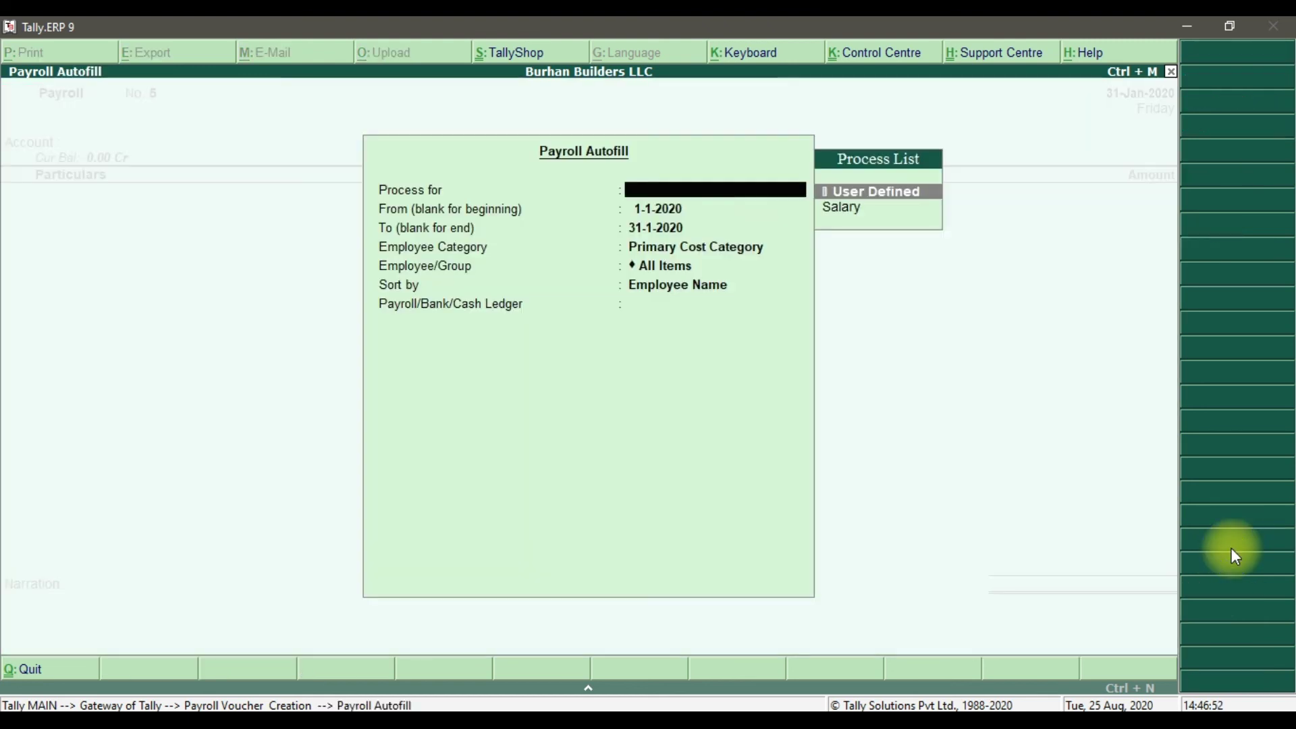
left_click(854, 210)
key("Return")
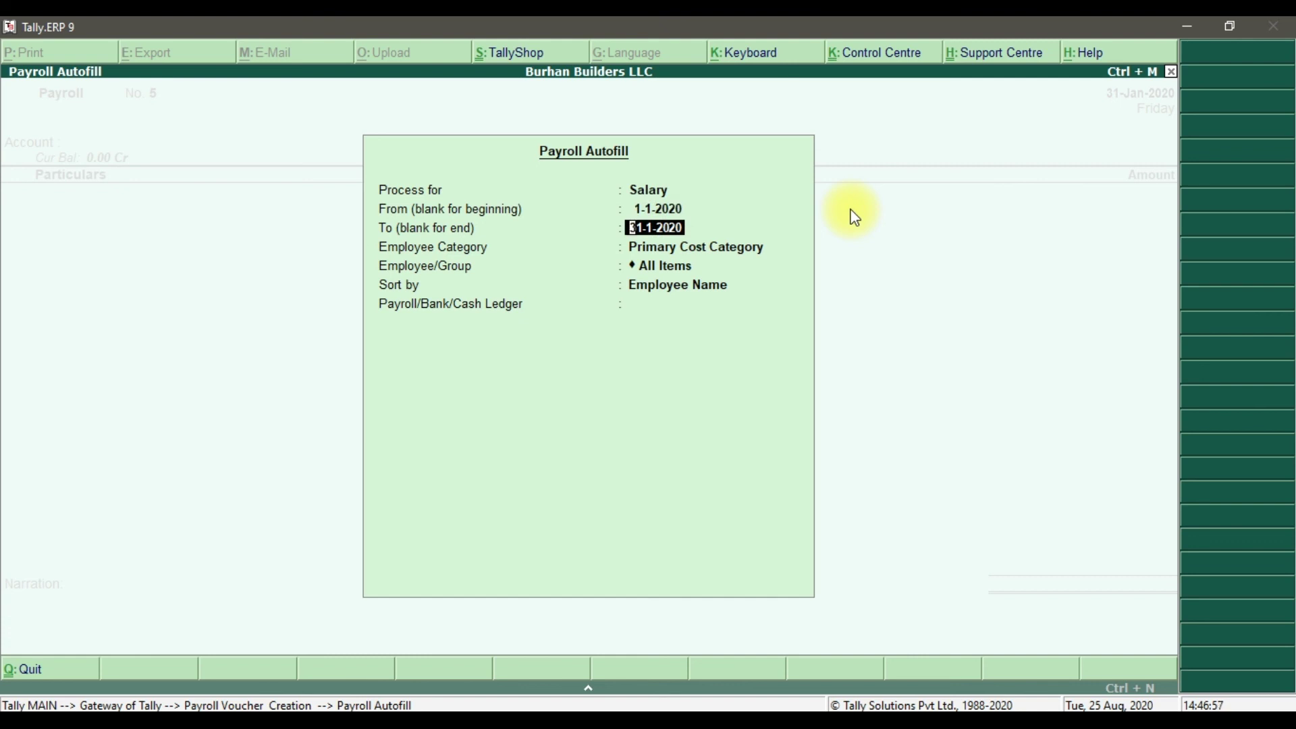
key("Return")
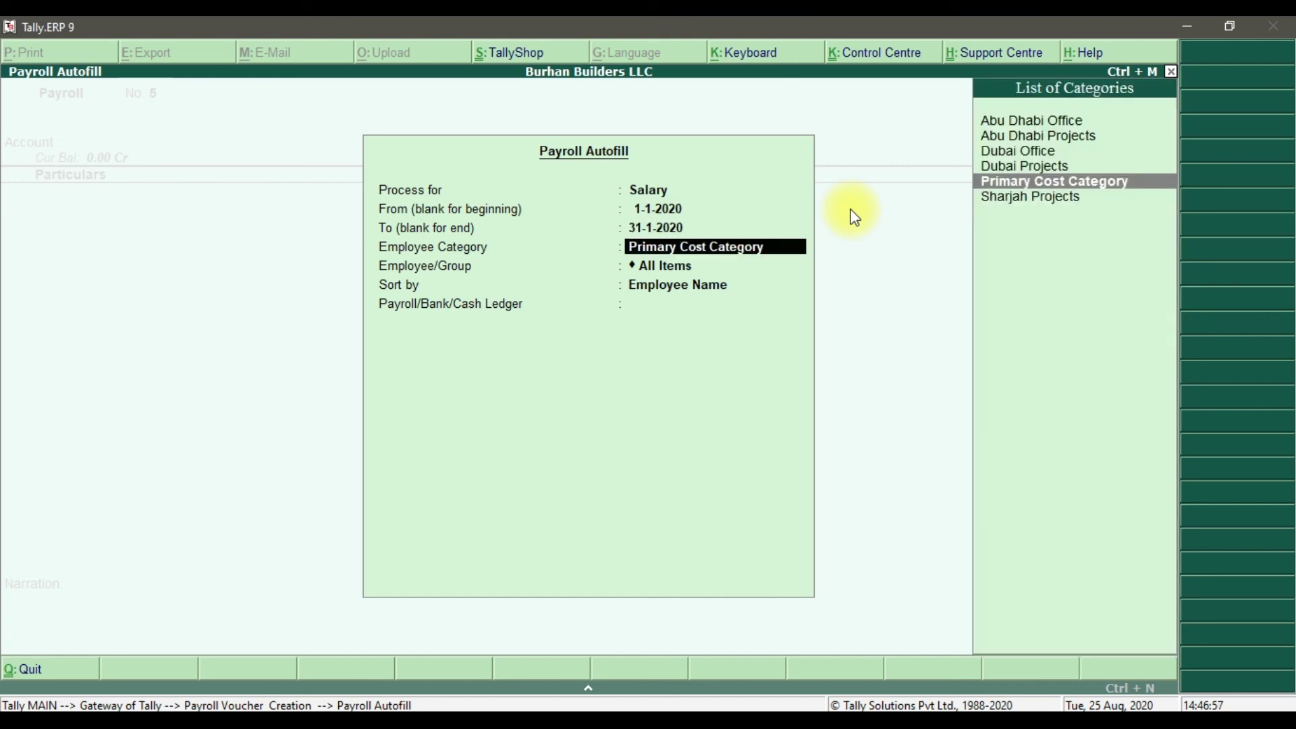
Step: Autofill the voucher for All Items in the Abu Dhabi Office category, sorted by Employee Name, with Salary Payable as the ledger
left_click(1071, 128)
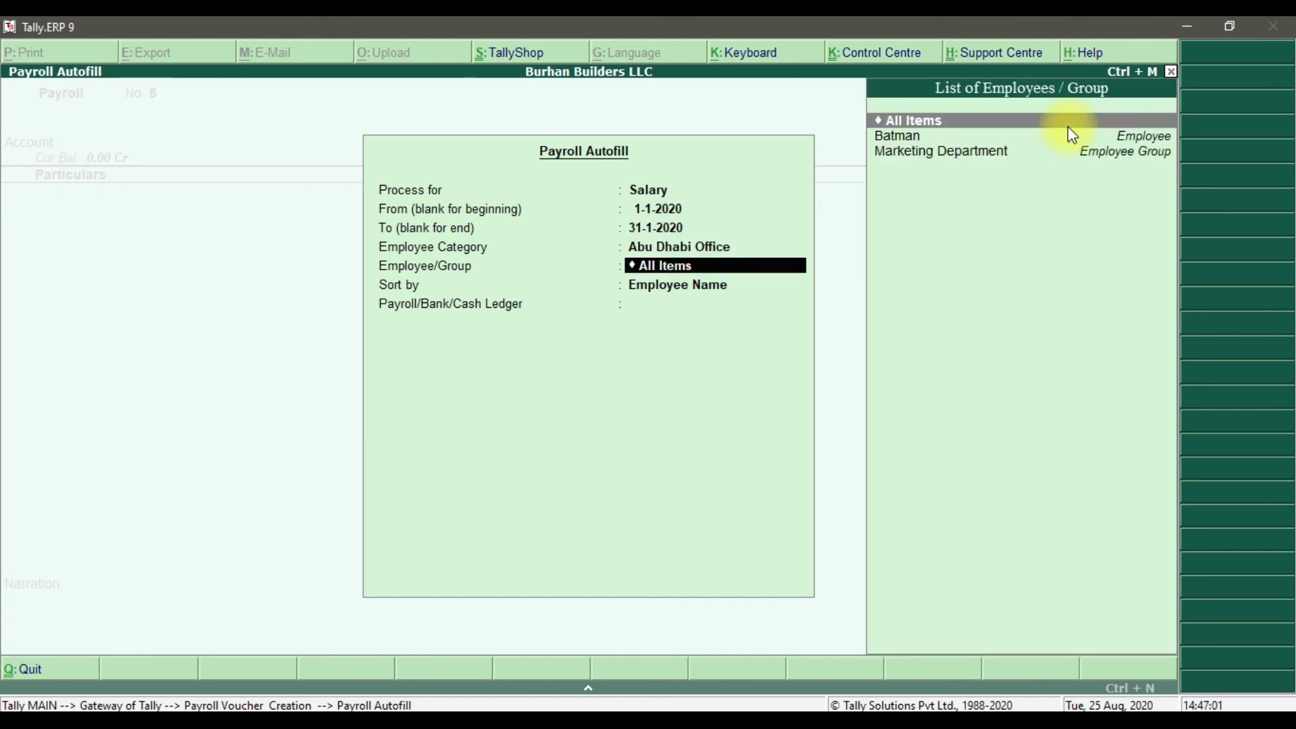
key("Return")
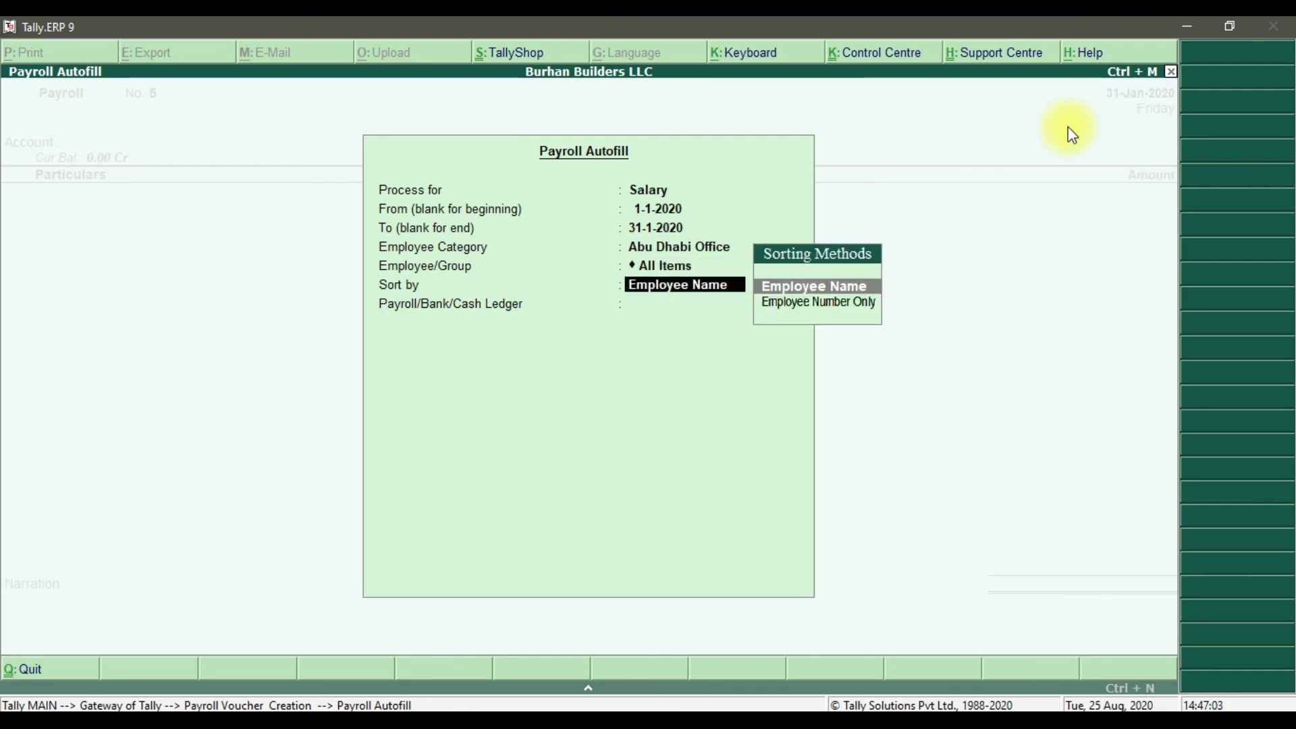
key("Return")
key("Down")
key("Down")
key("Down")
key("Return")
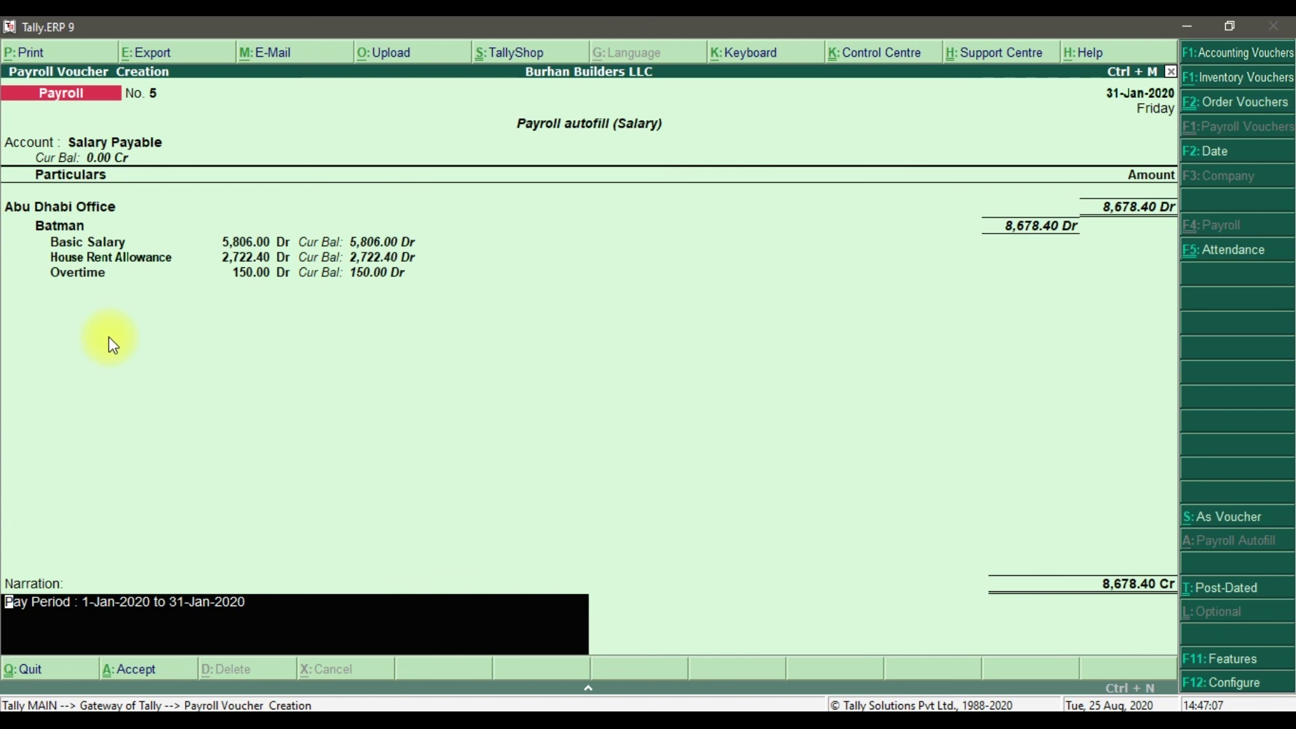